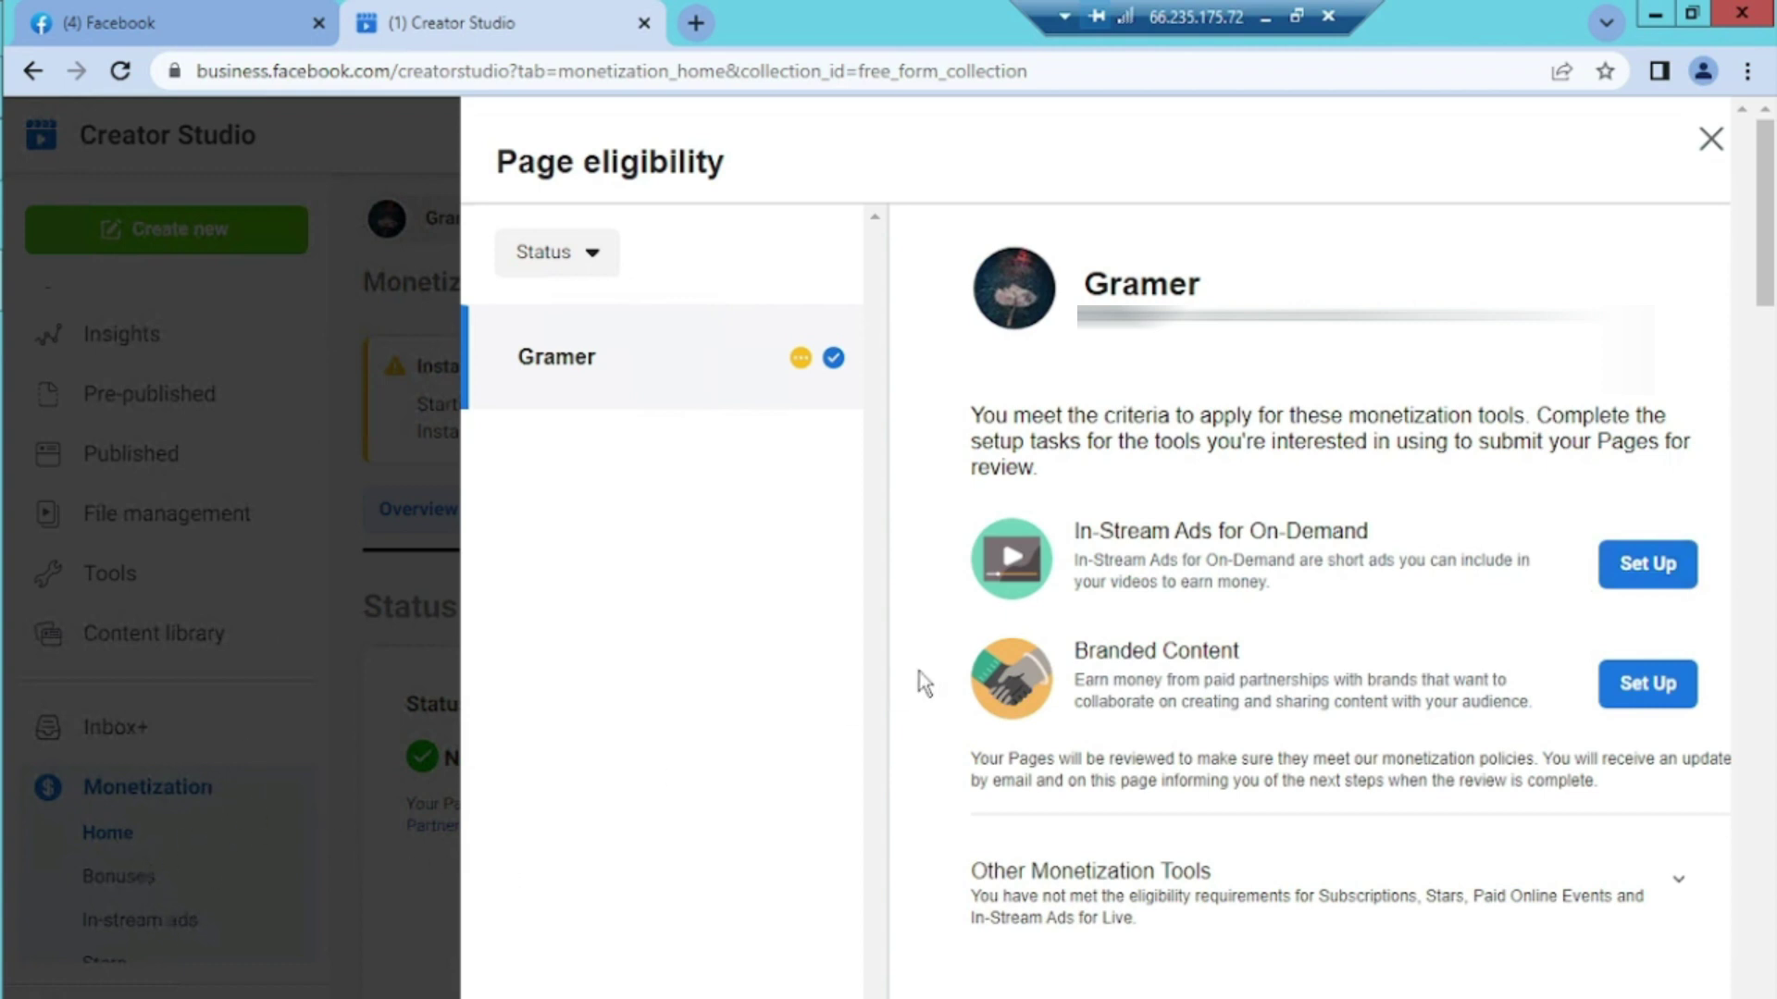
Start the In-Stream Ads for On-Demand setup for the Gramer page to list its required tasks
{"action": "left_click", "coordinate": [1648, 583]}
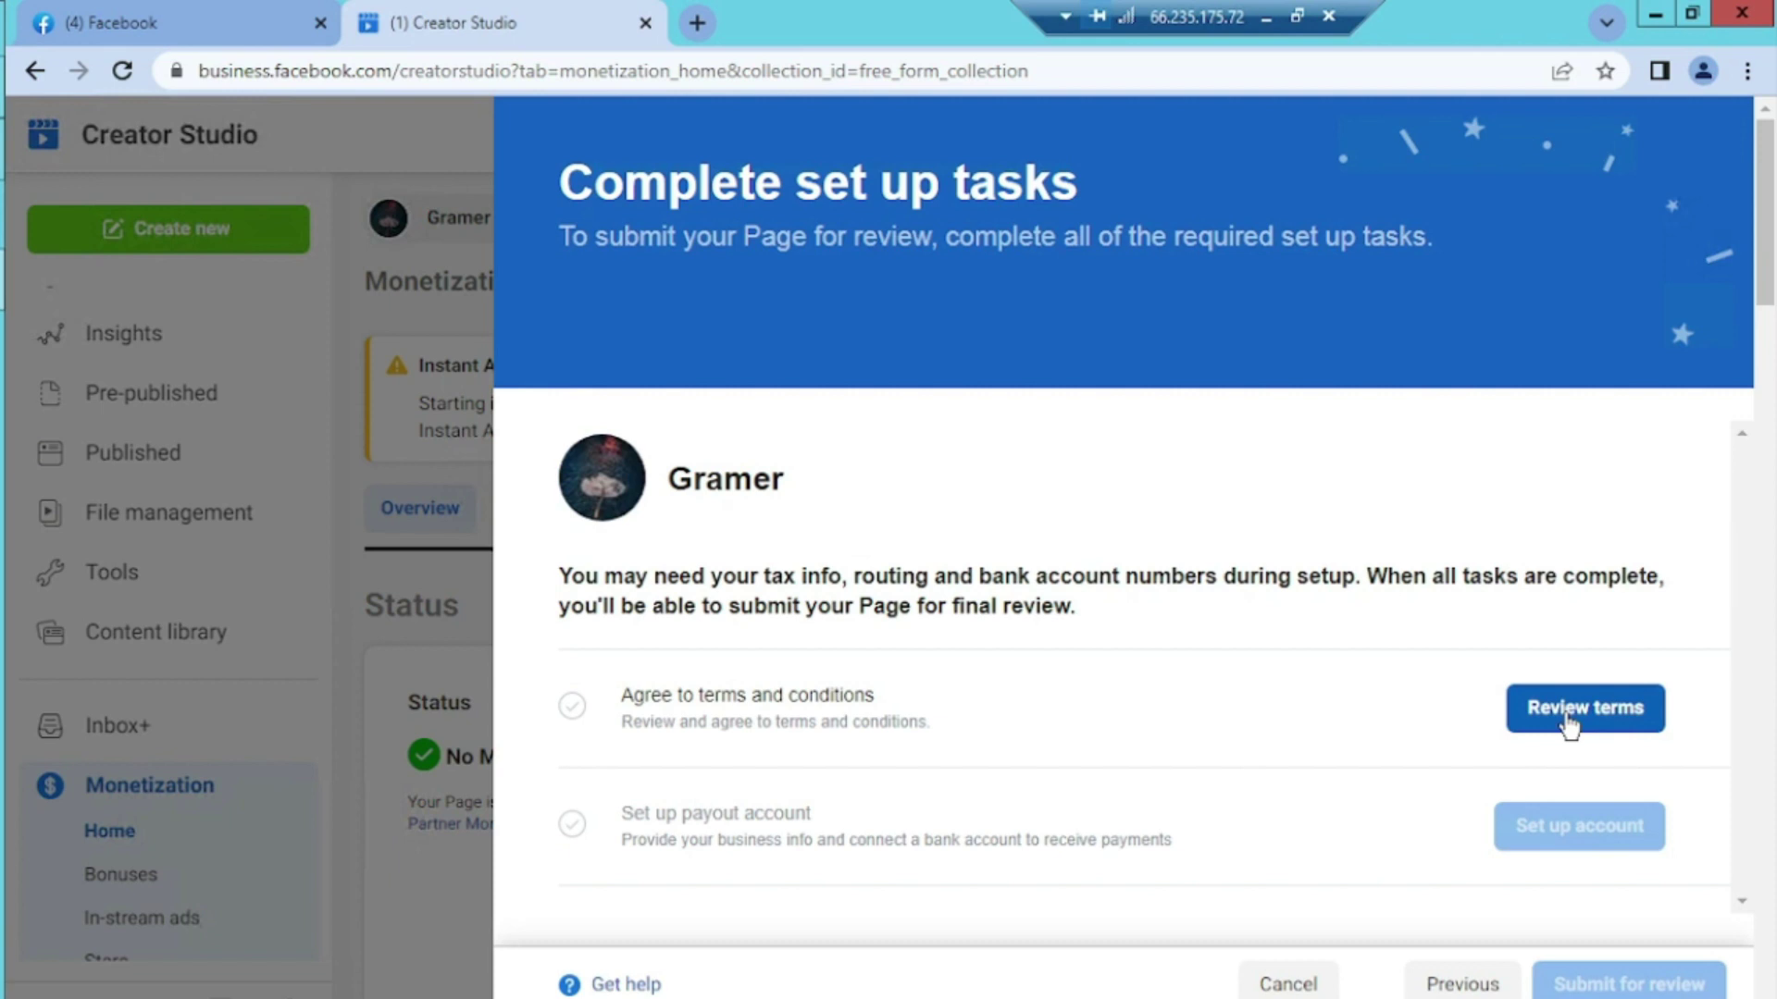
Review the In-Stream Ads terms and conditions to the end and agree to them
{"action": "left_click", "coordinate": [1569, 724]}
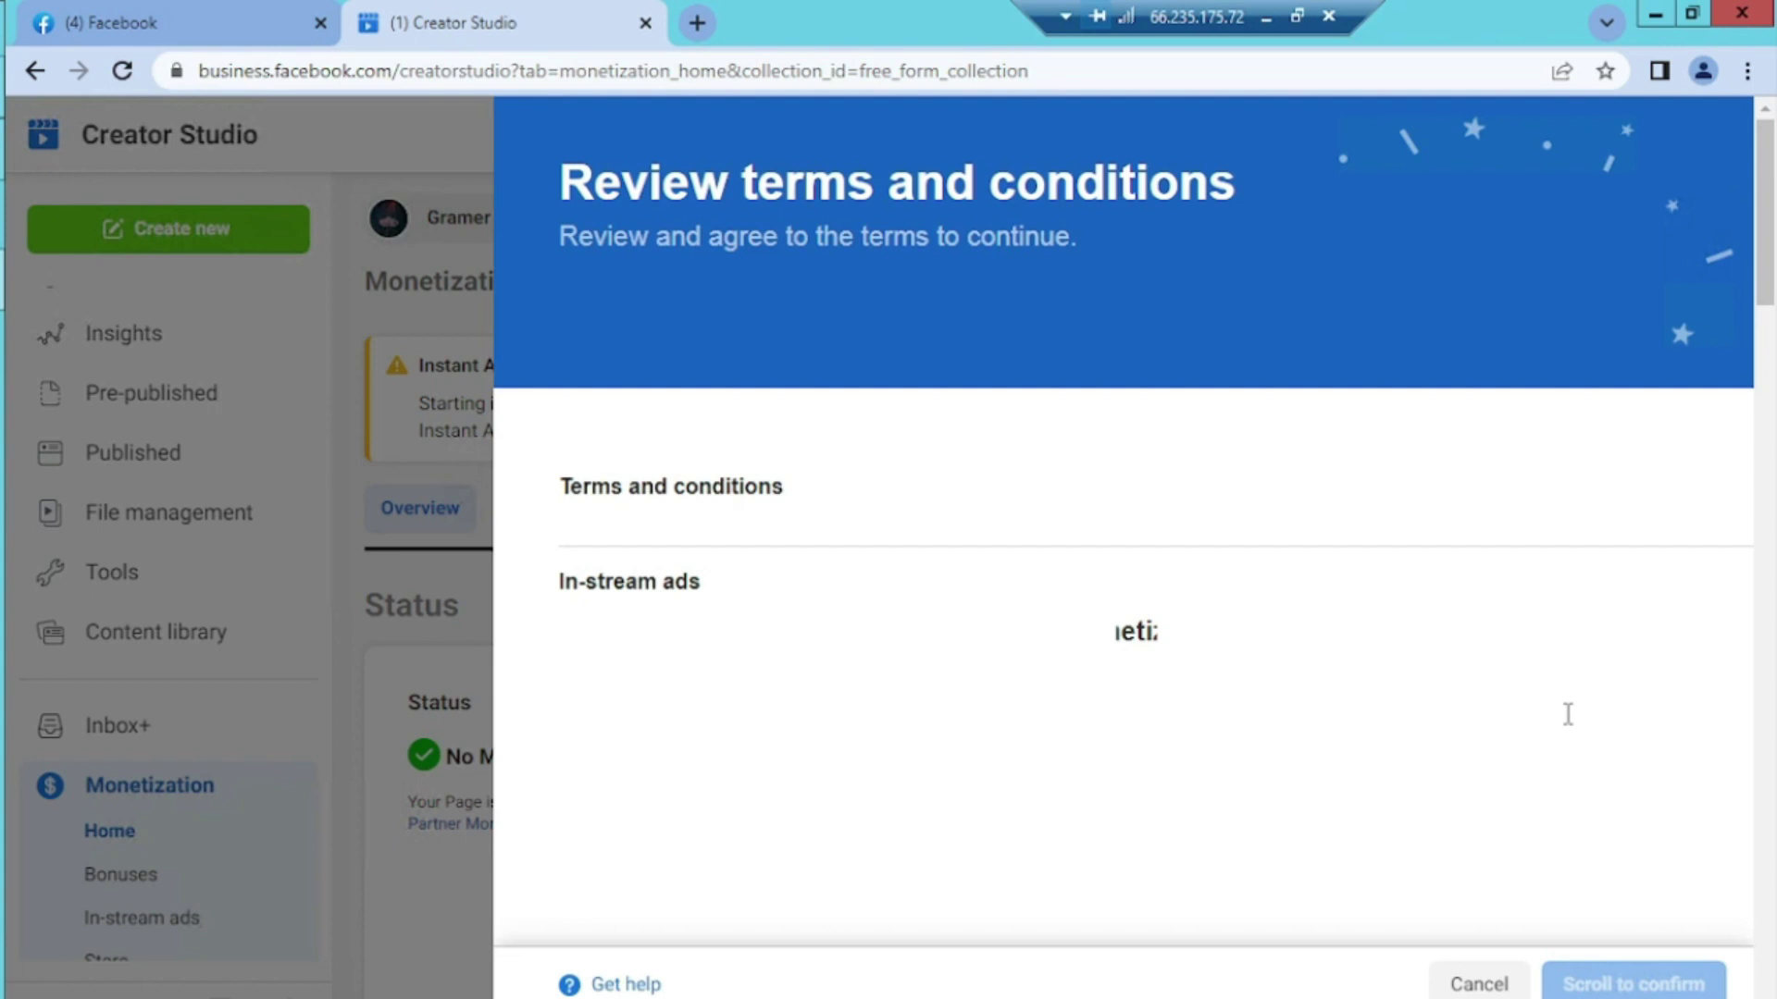
{"action": "key", "text": "ctrl+minus"}
{"action": "key", "text": "ctrl+a"}
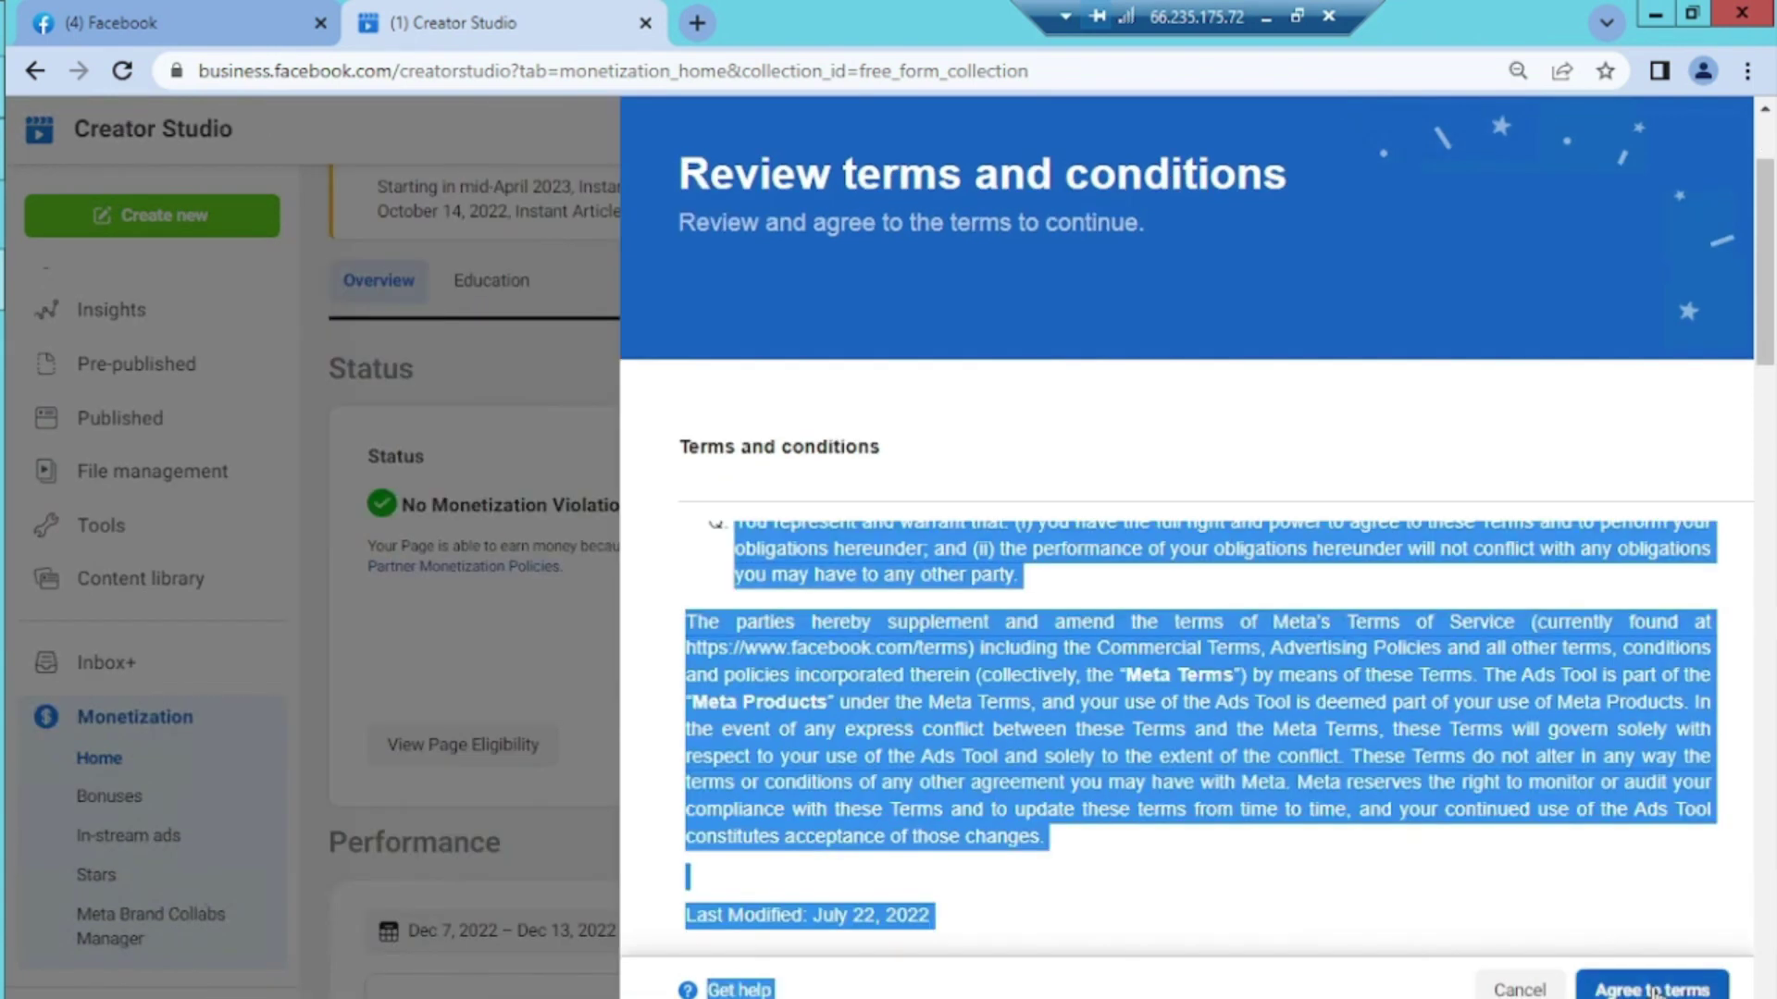
{"action": "left_click", "coordinate": [1655, 988]}
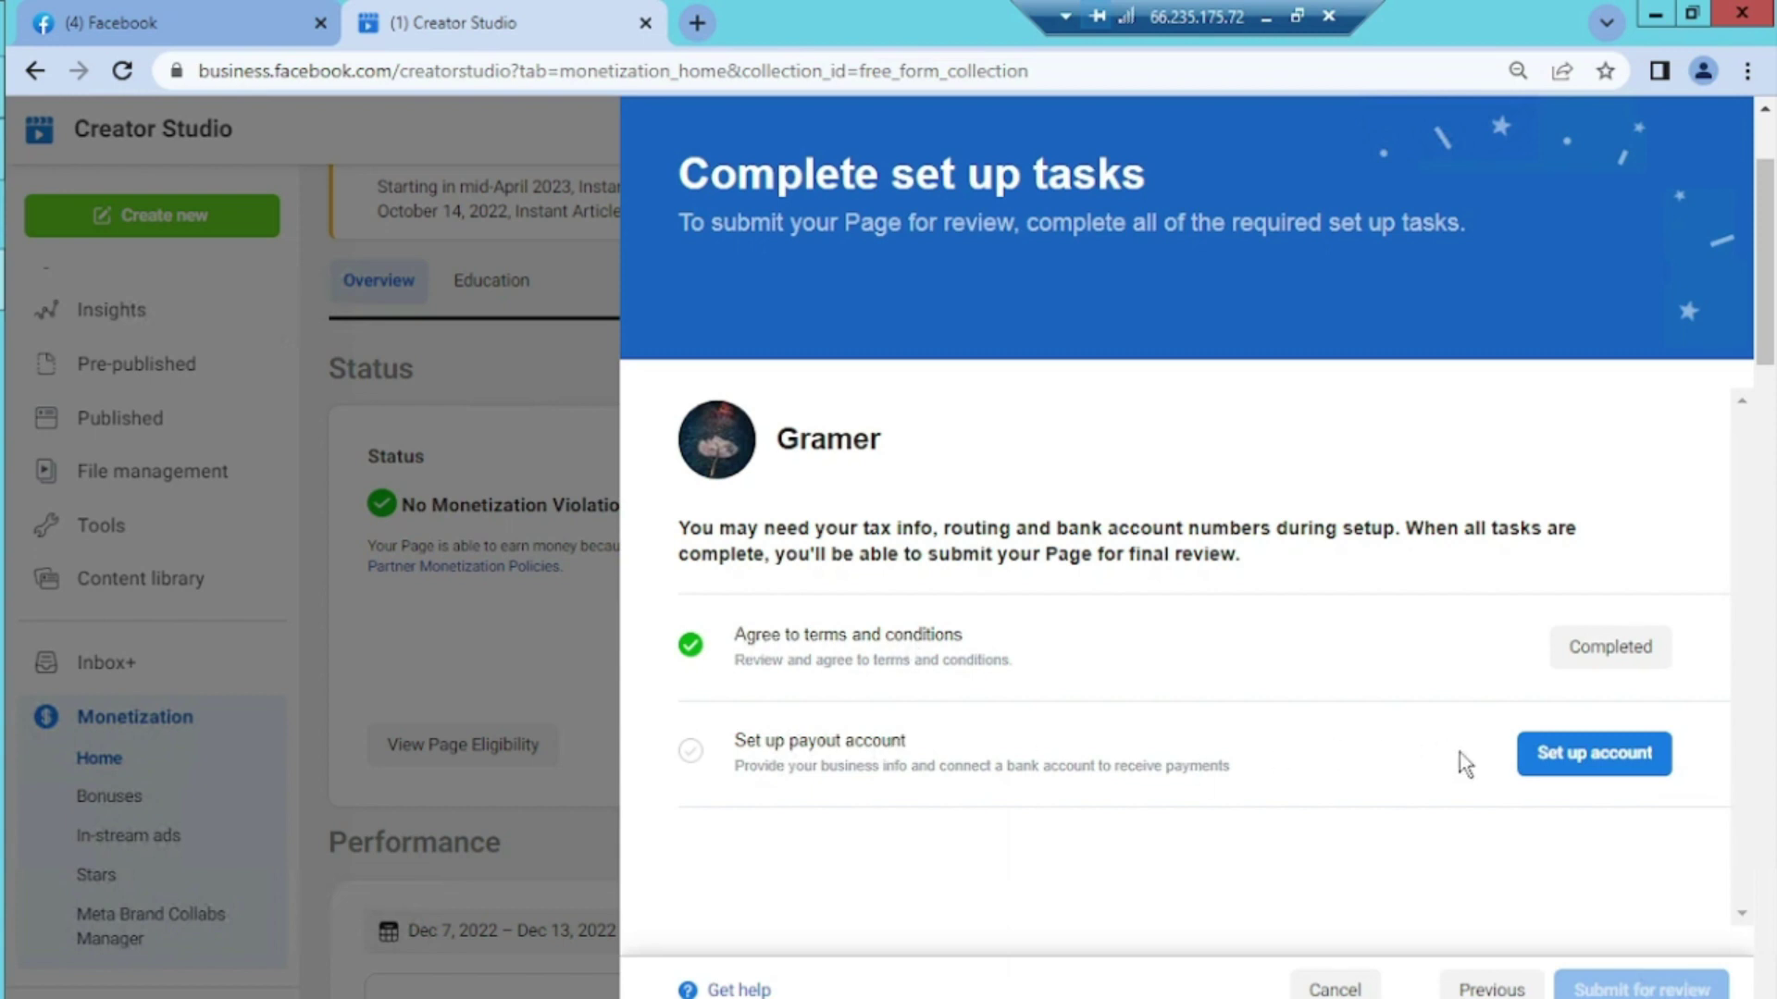
Begin the payout account setup and continue past the introduction page
{"action": "left_click", "coordinate": [1588, 757]}
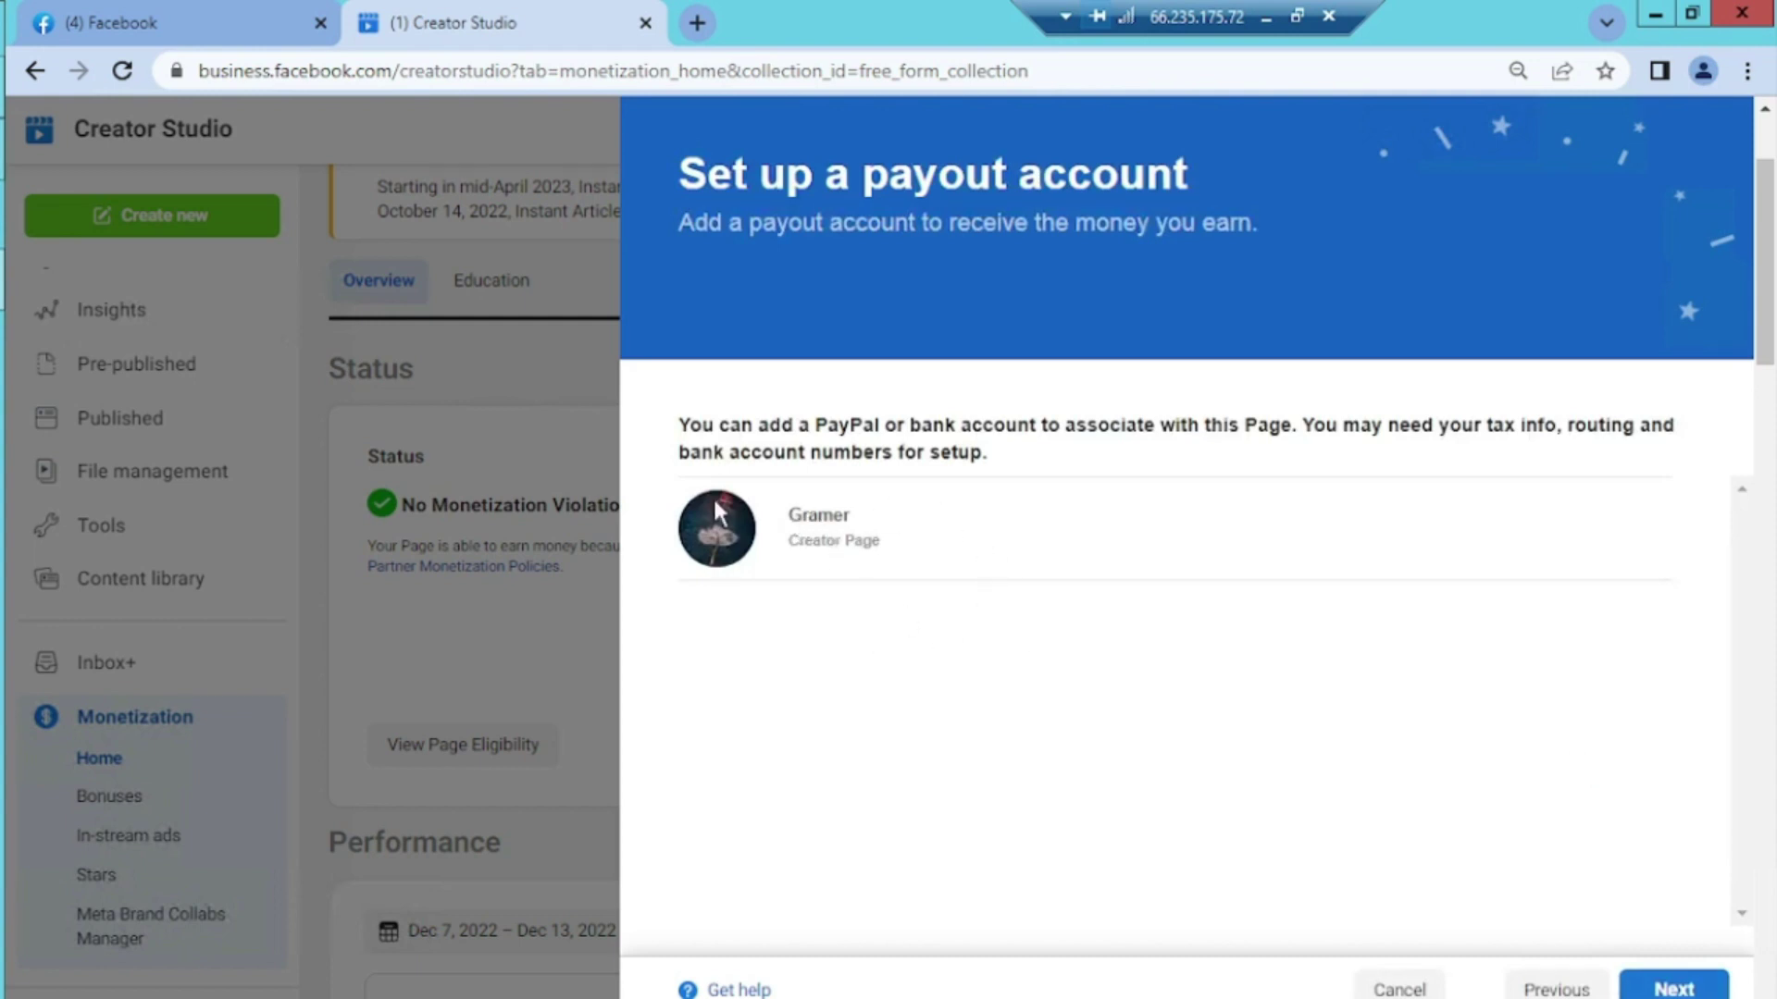
{"action": "left_click", "coordinate": [1674, 990]}
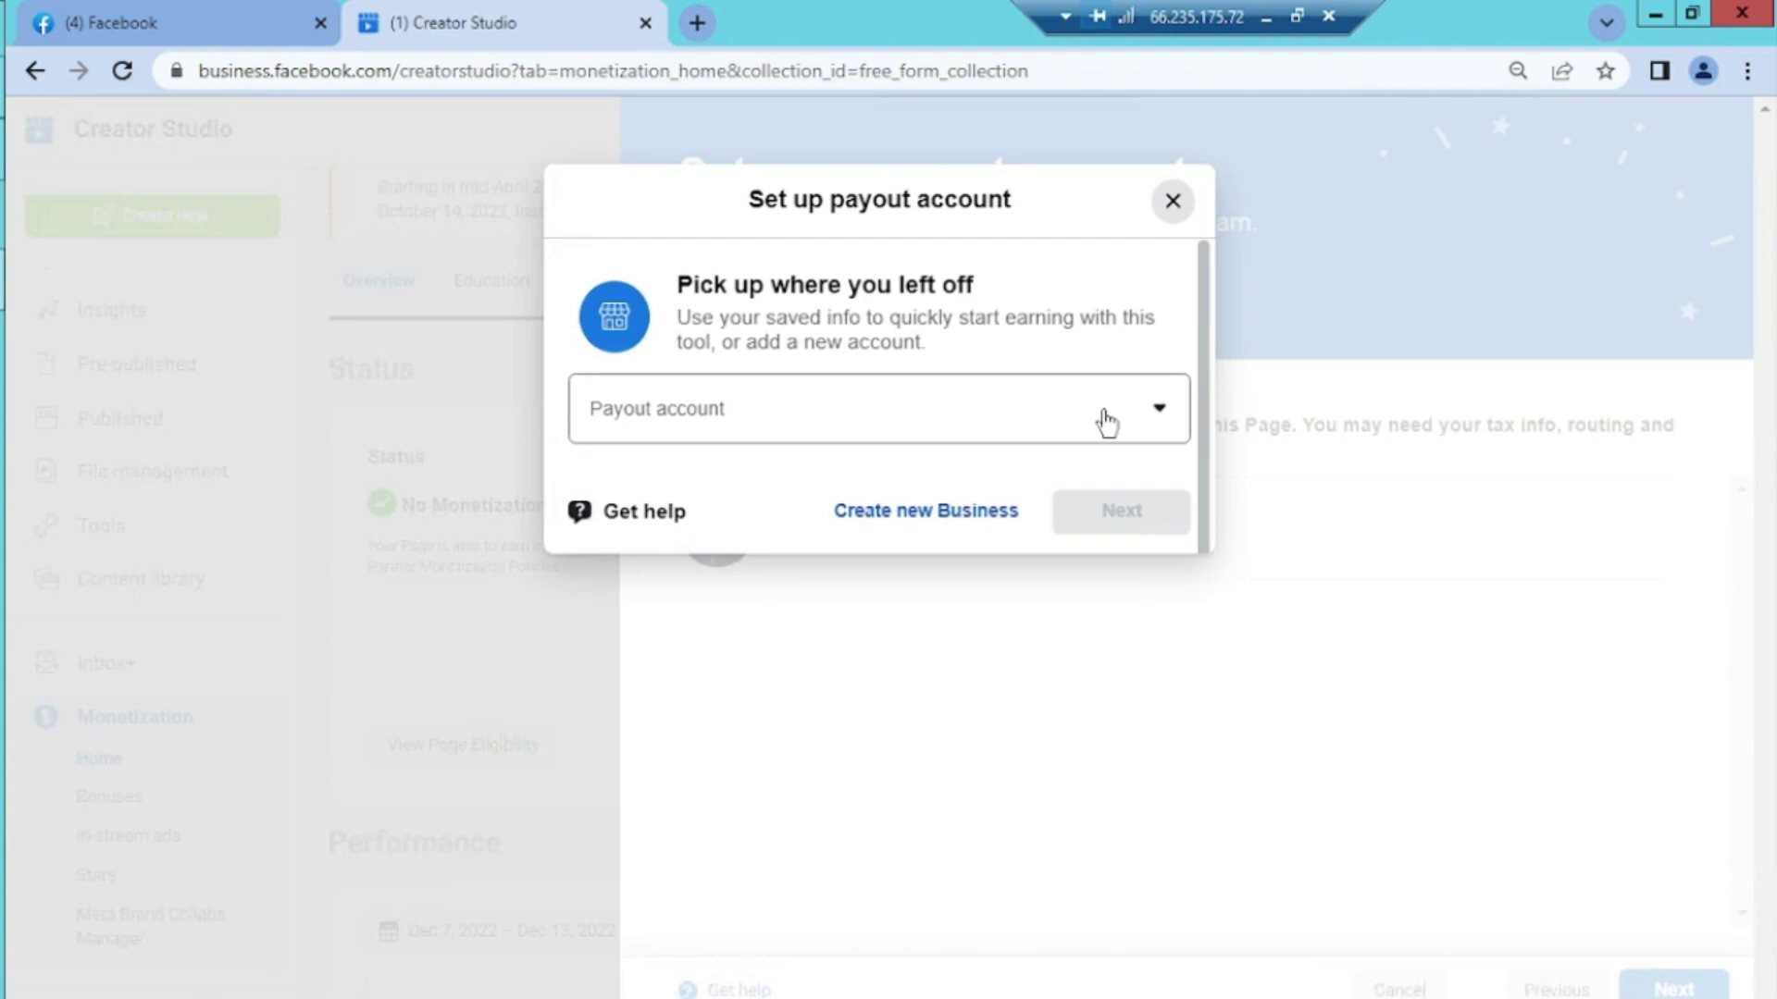
Expand the Payout account dropdown to show the three saved payout accounts
{"action": "left_click", "coordinate": [1155, 422]}
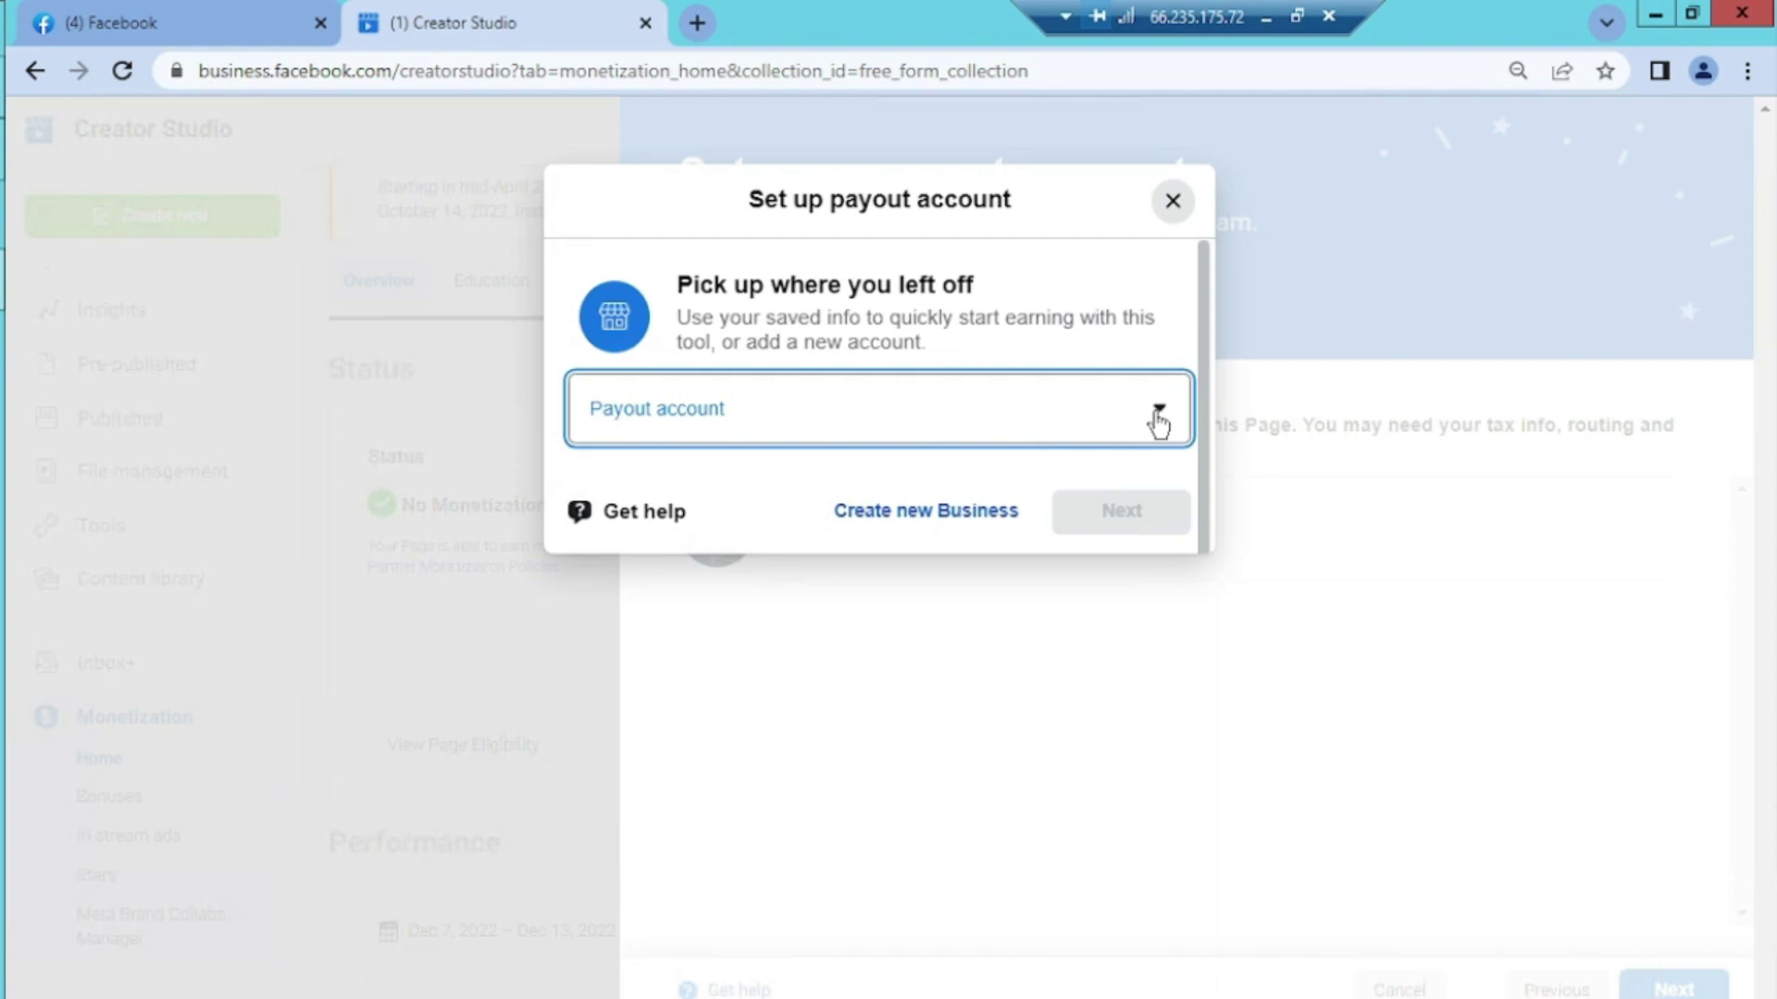
{"action": "left_click", "coordinate": [1161, 422]}
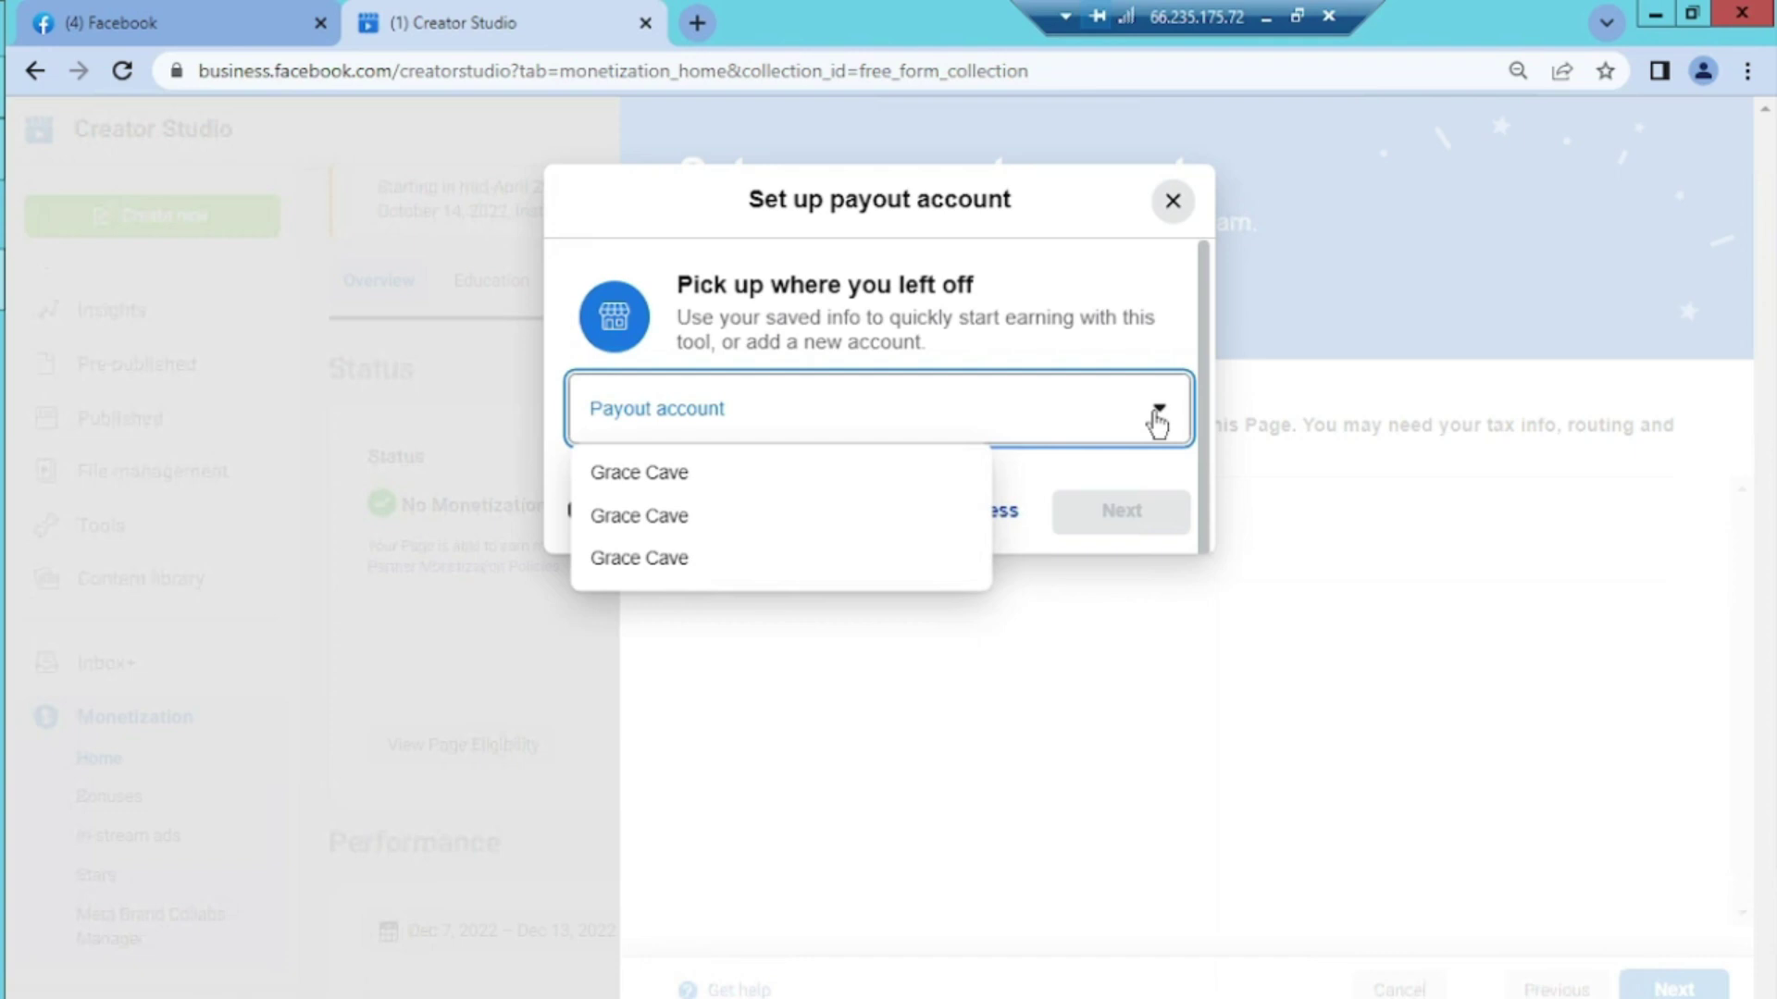
Choose Create new Business for the payout account, then bring up the Notepad file of payout details
{"action": "left_click", "coordinate": [1156, 424]}
{"action": "left_click", "coordinate": [923, 510]}
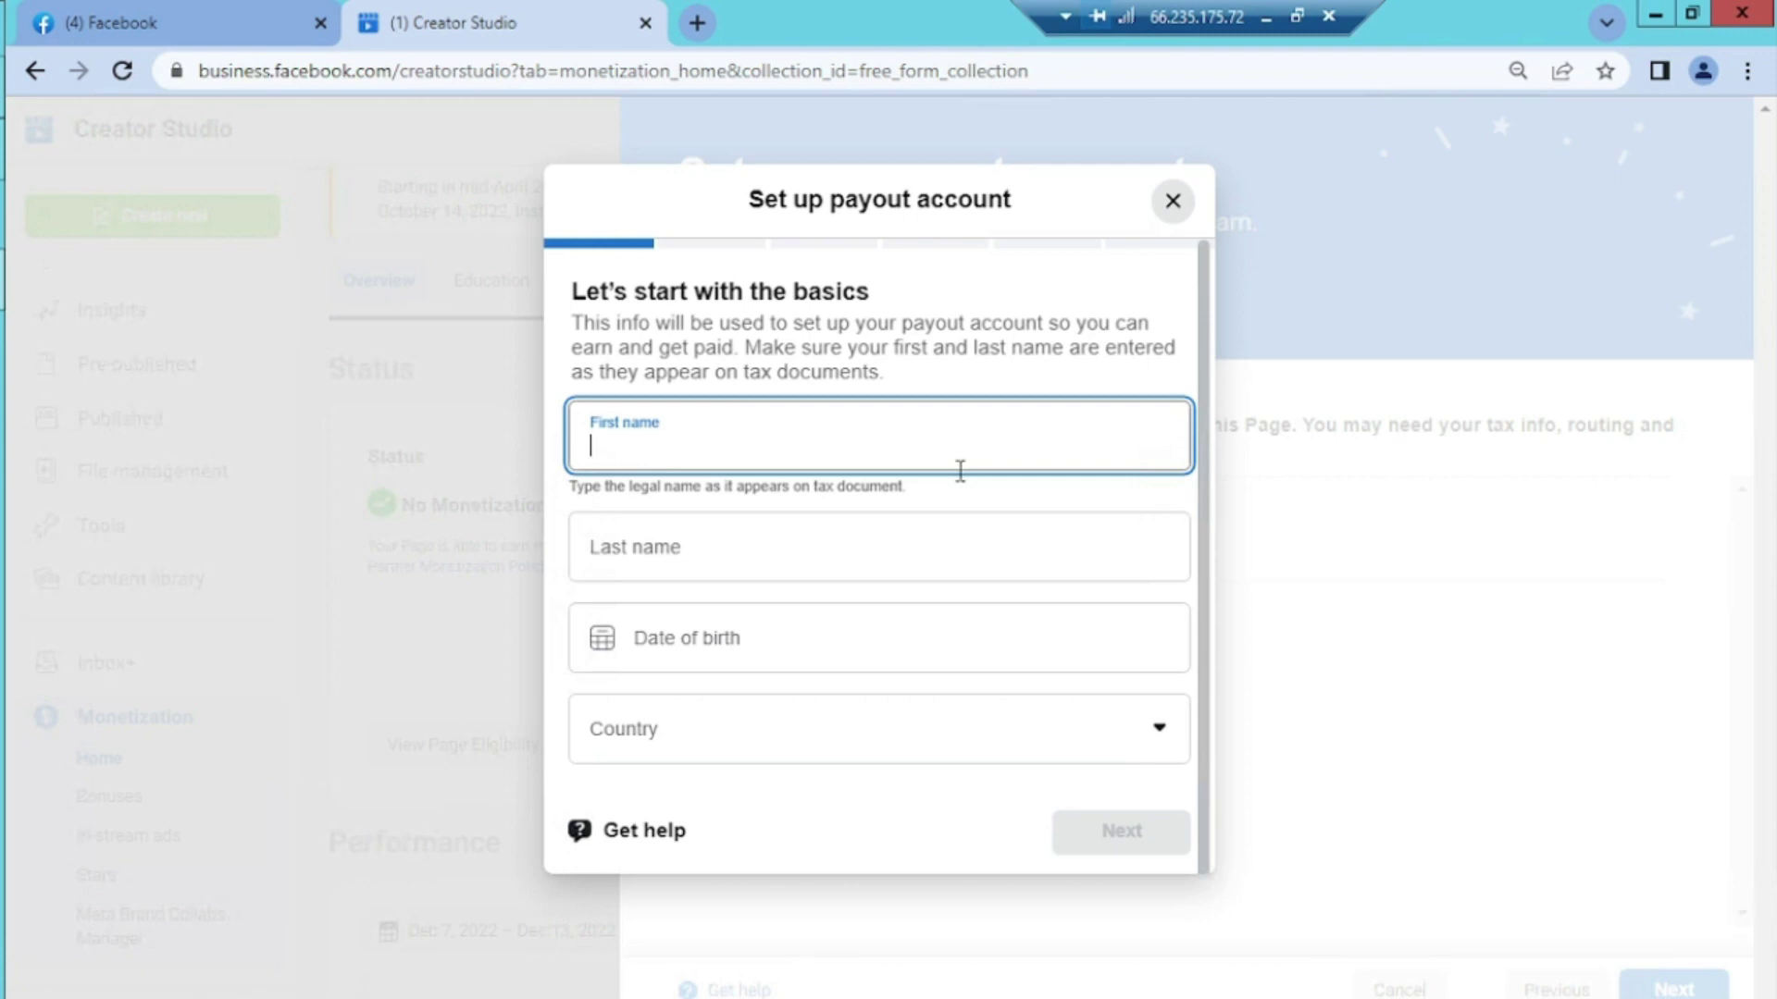
{"action": "left_click", "coordinate": [1265, 17]}
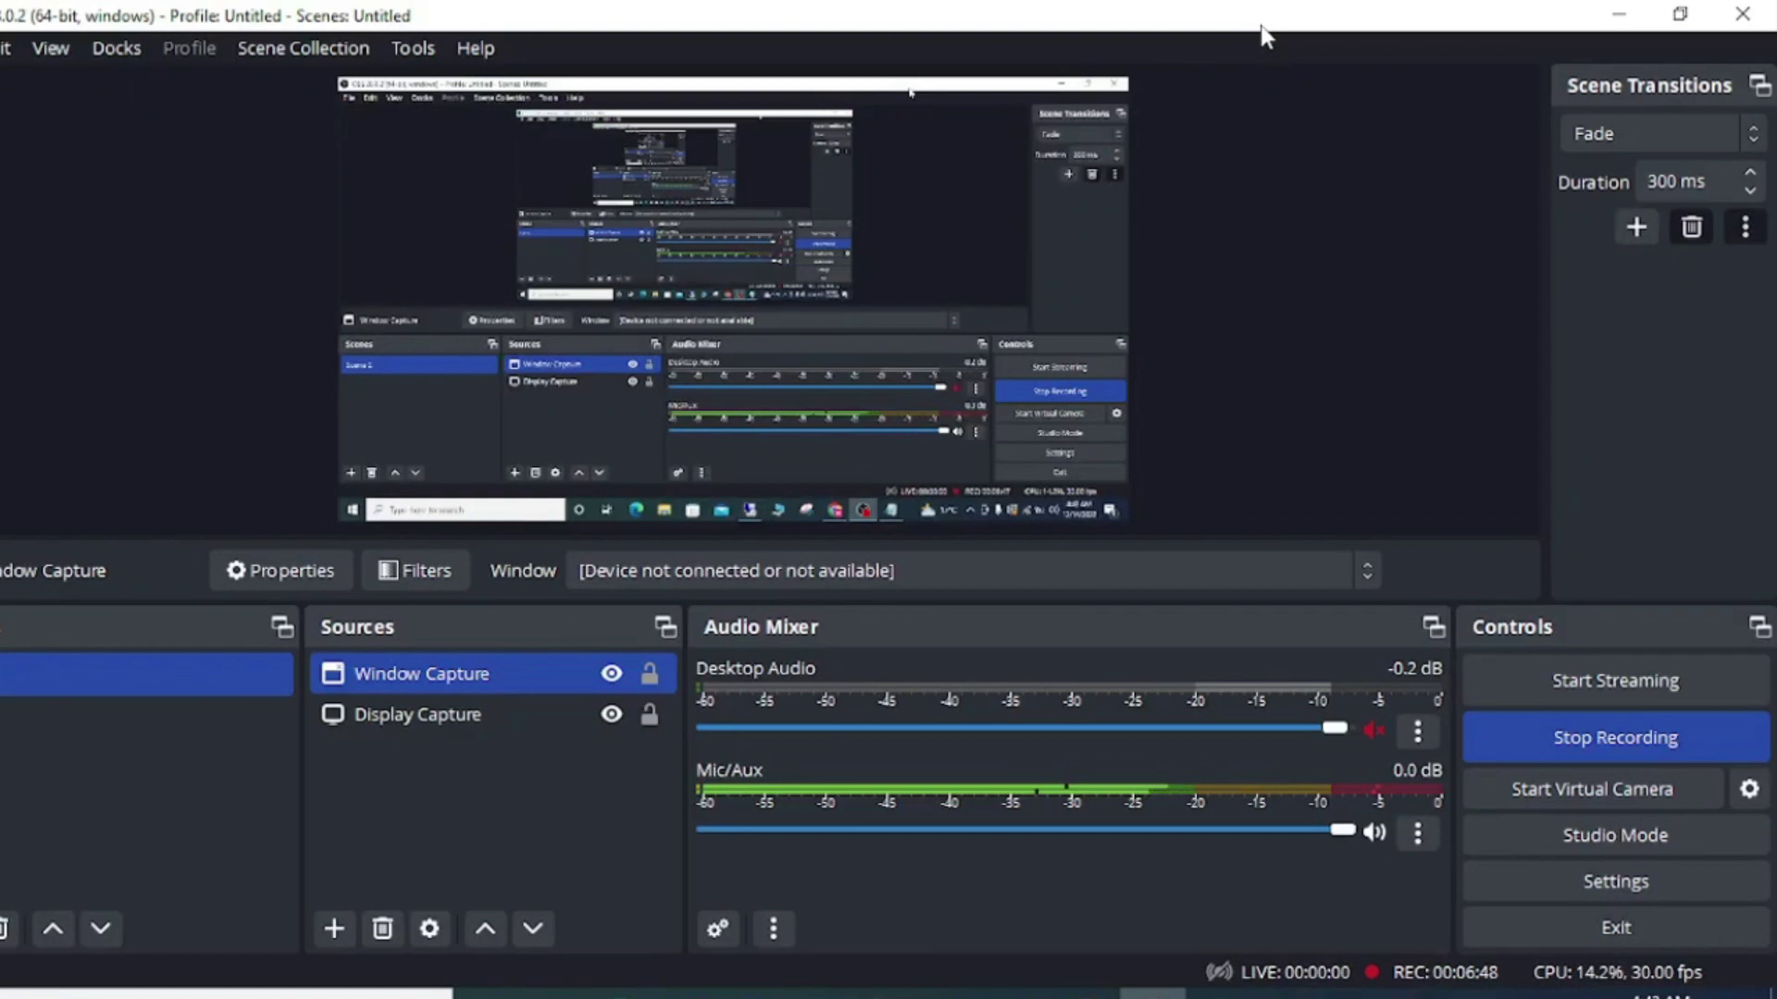
{"action": "left_click", "coordinate": [1219, 994]}
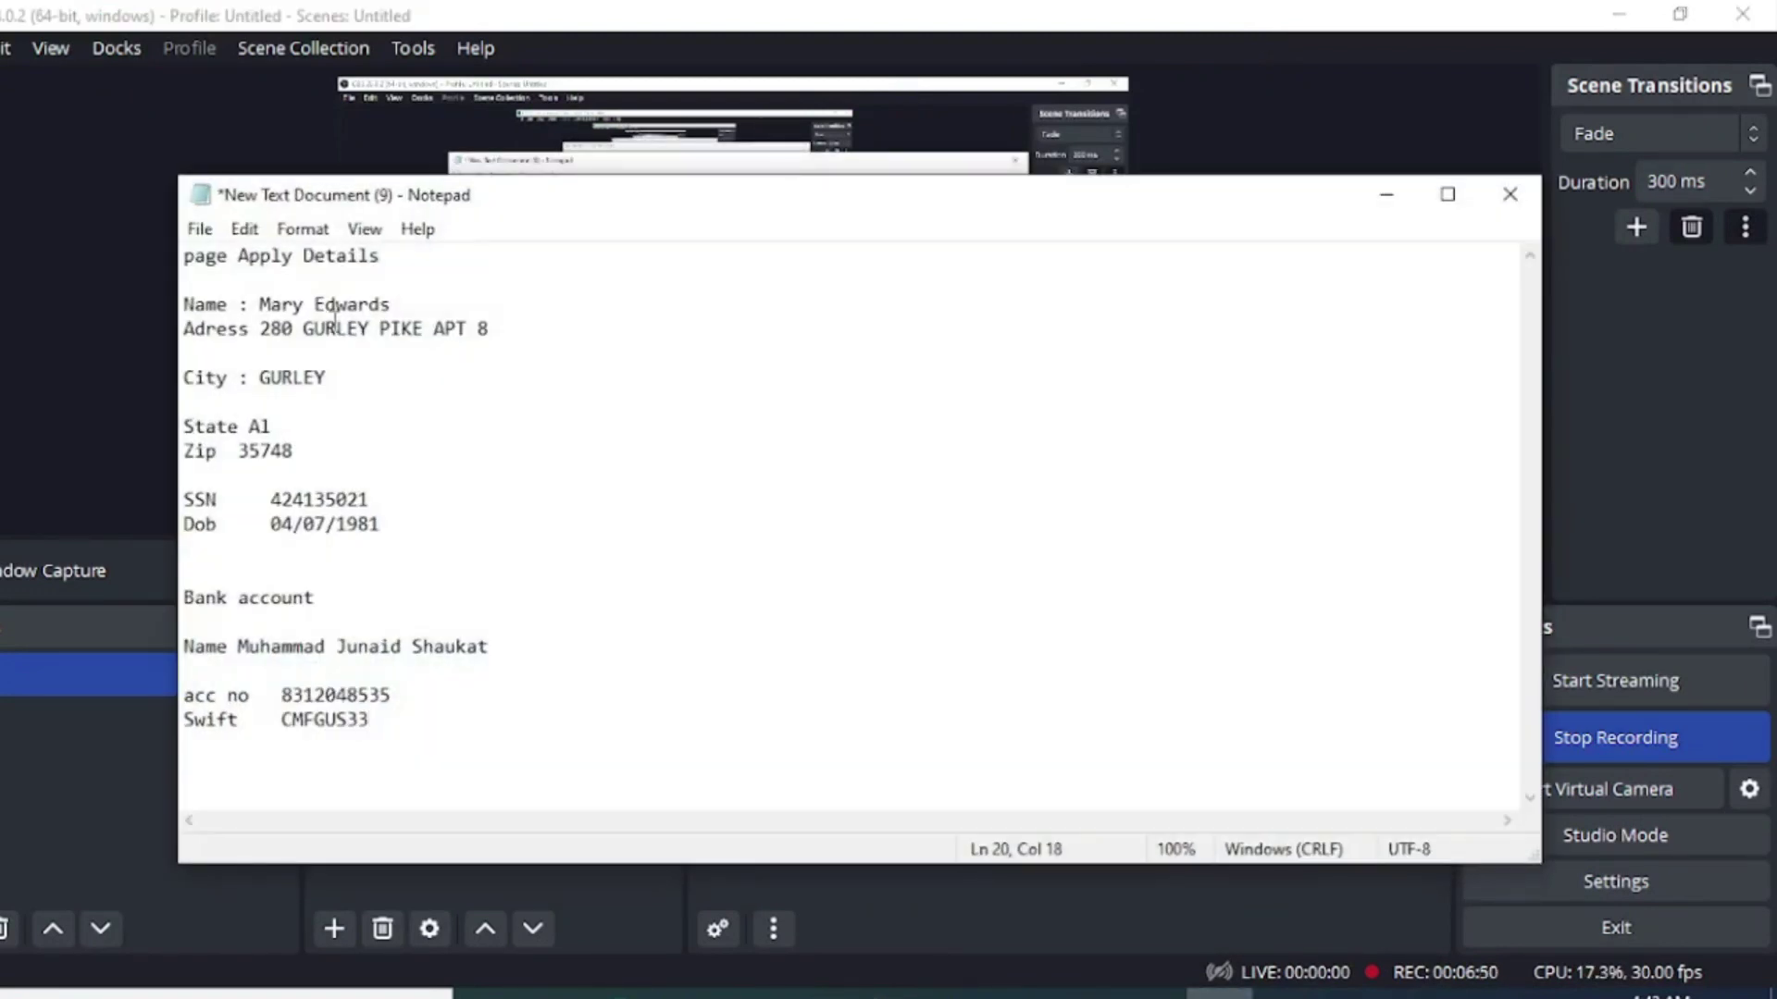
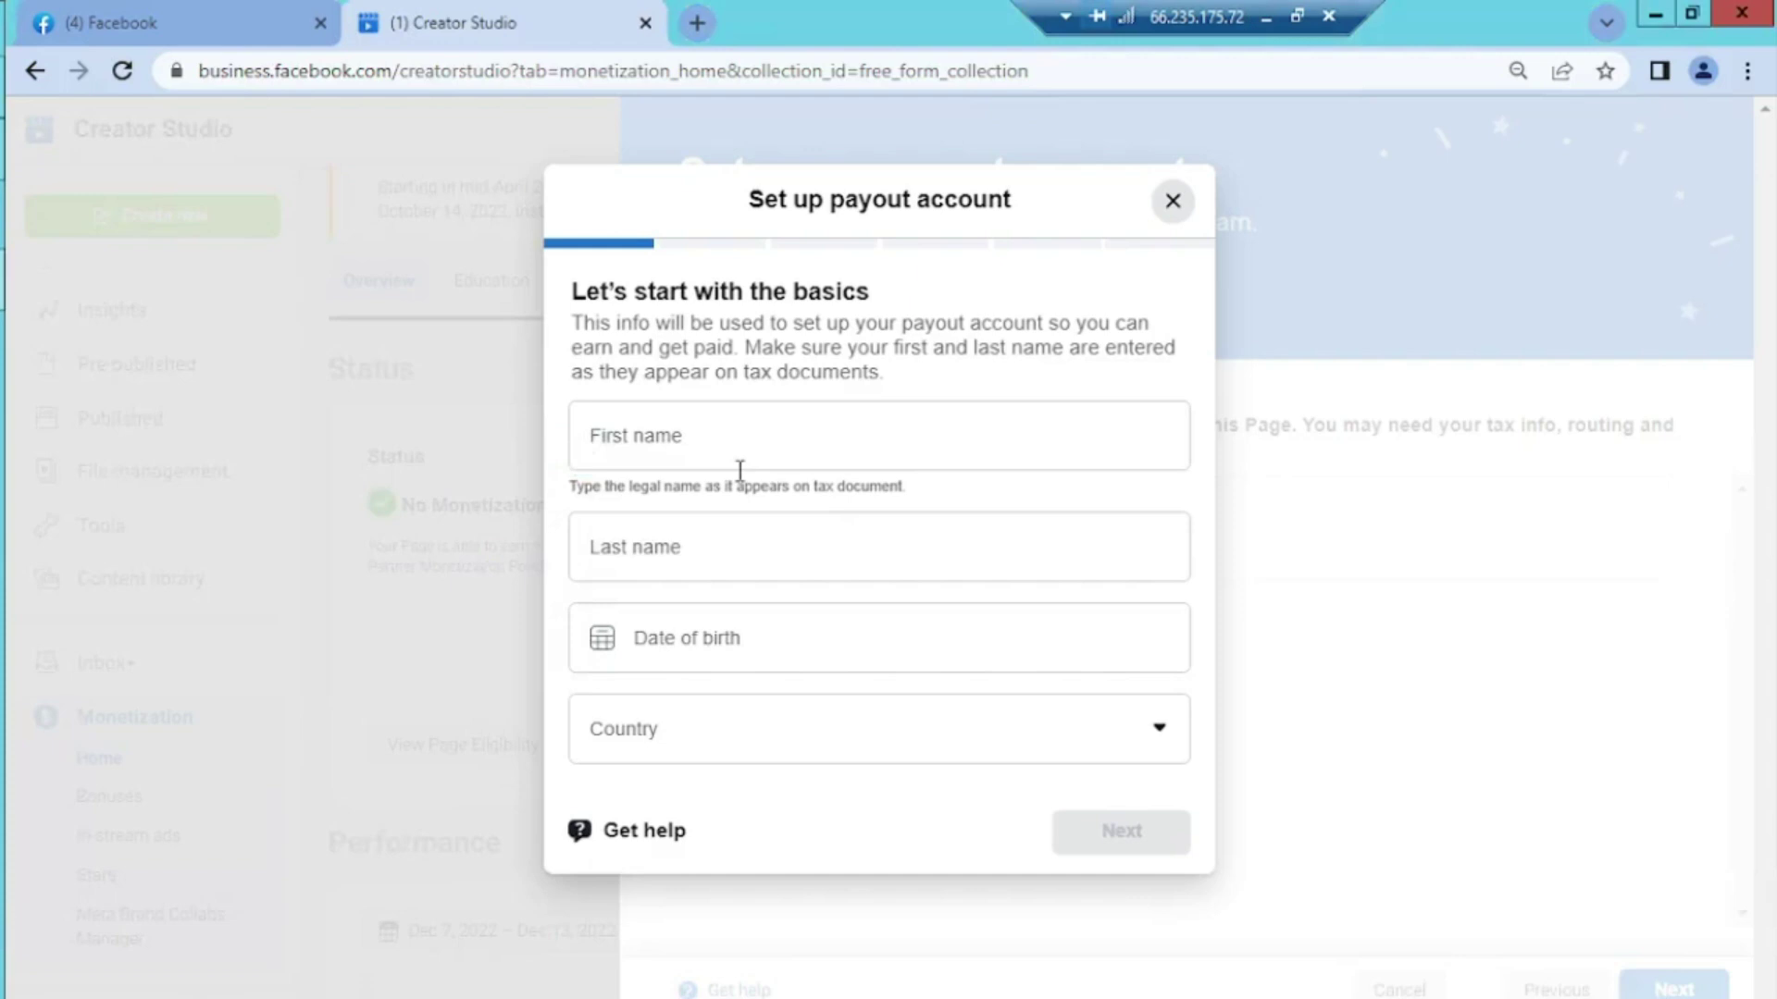
Put only the account holder's first name in the First name field, deleting the pasted surname
{"action": "left_click", "coordinate": [726, 454]}
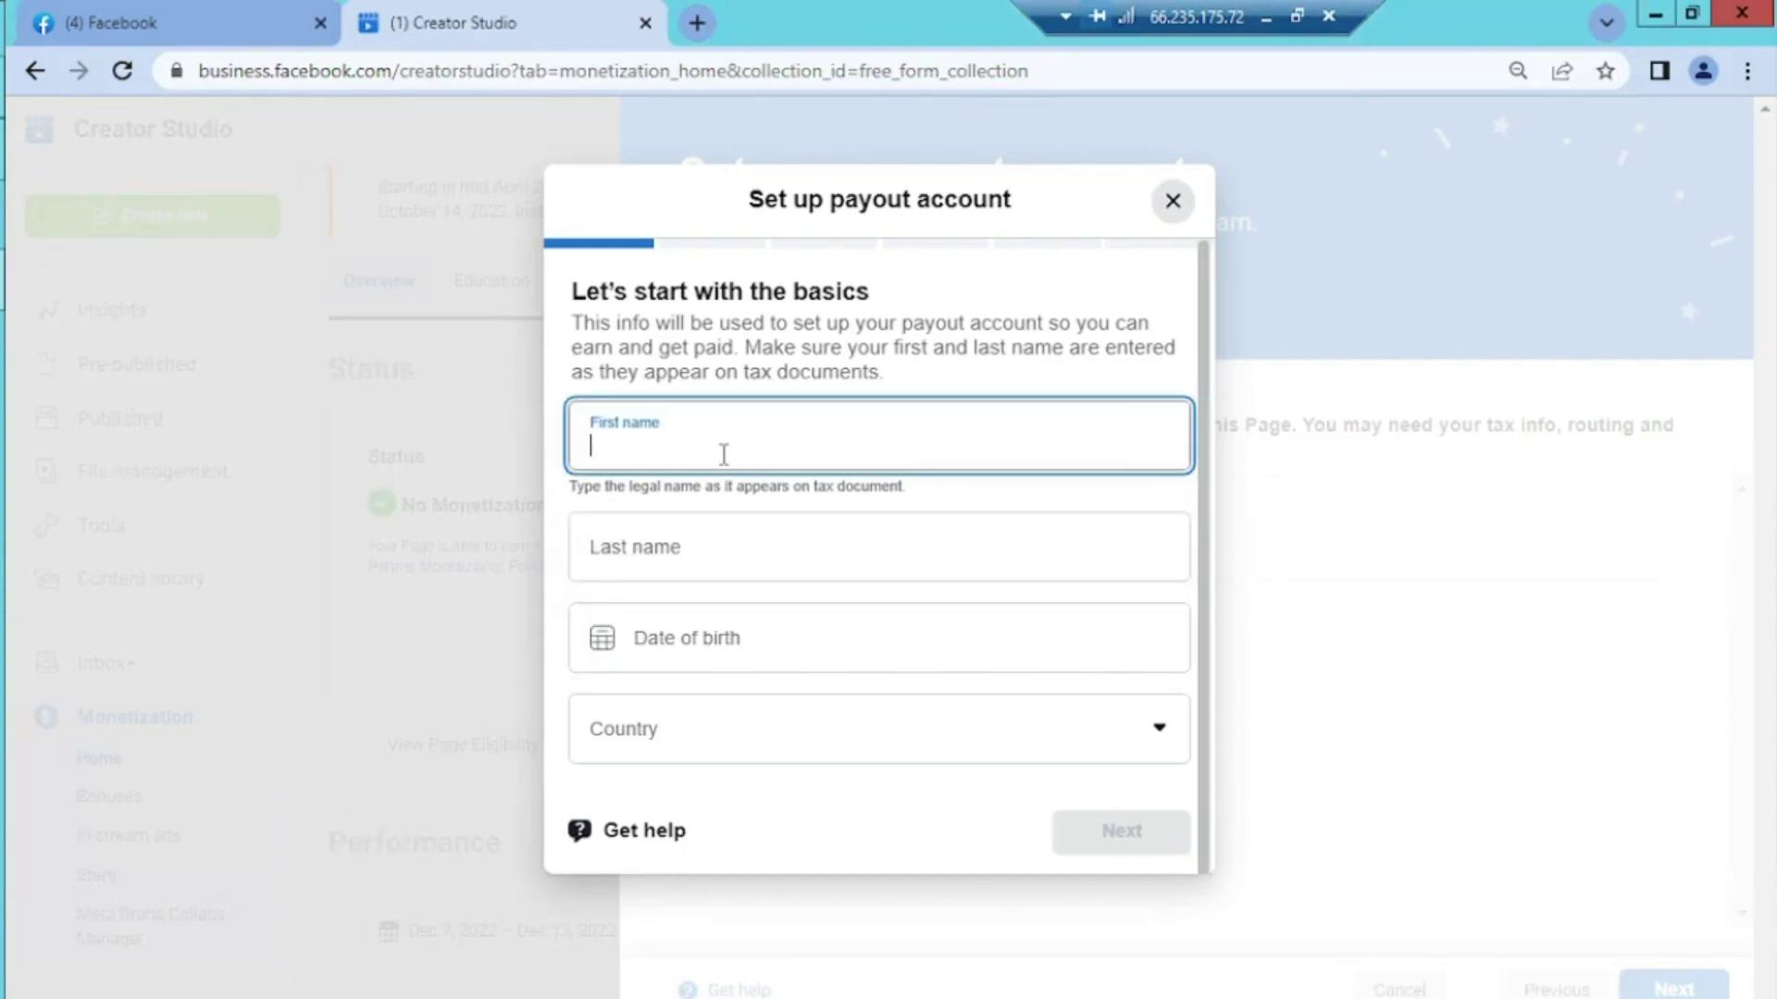
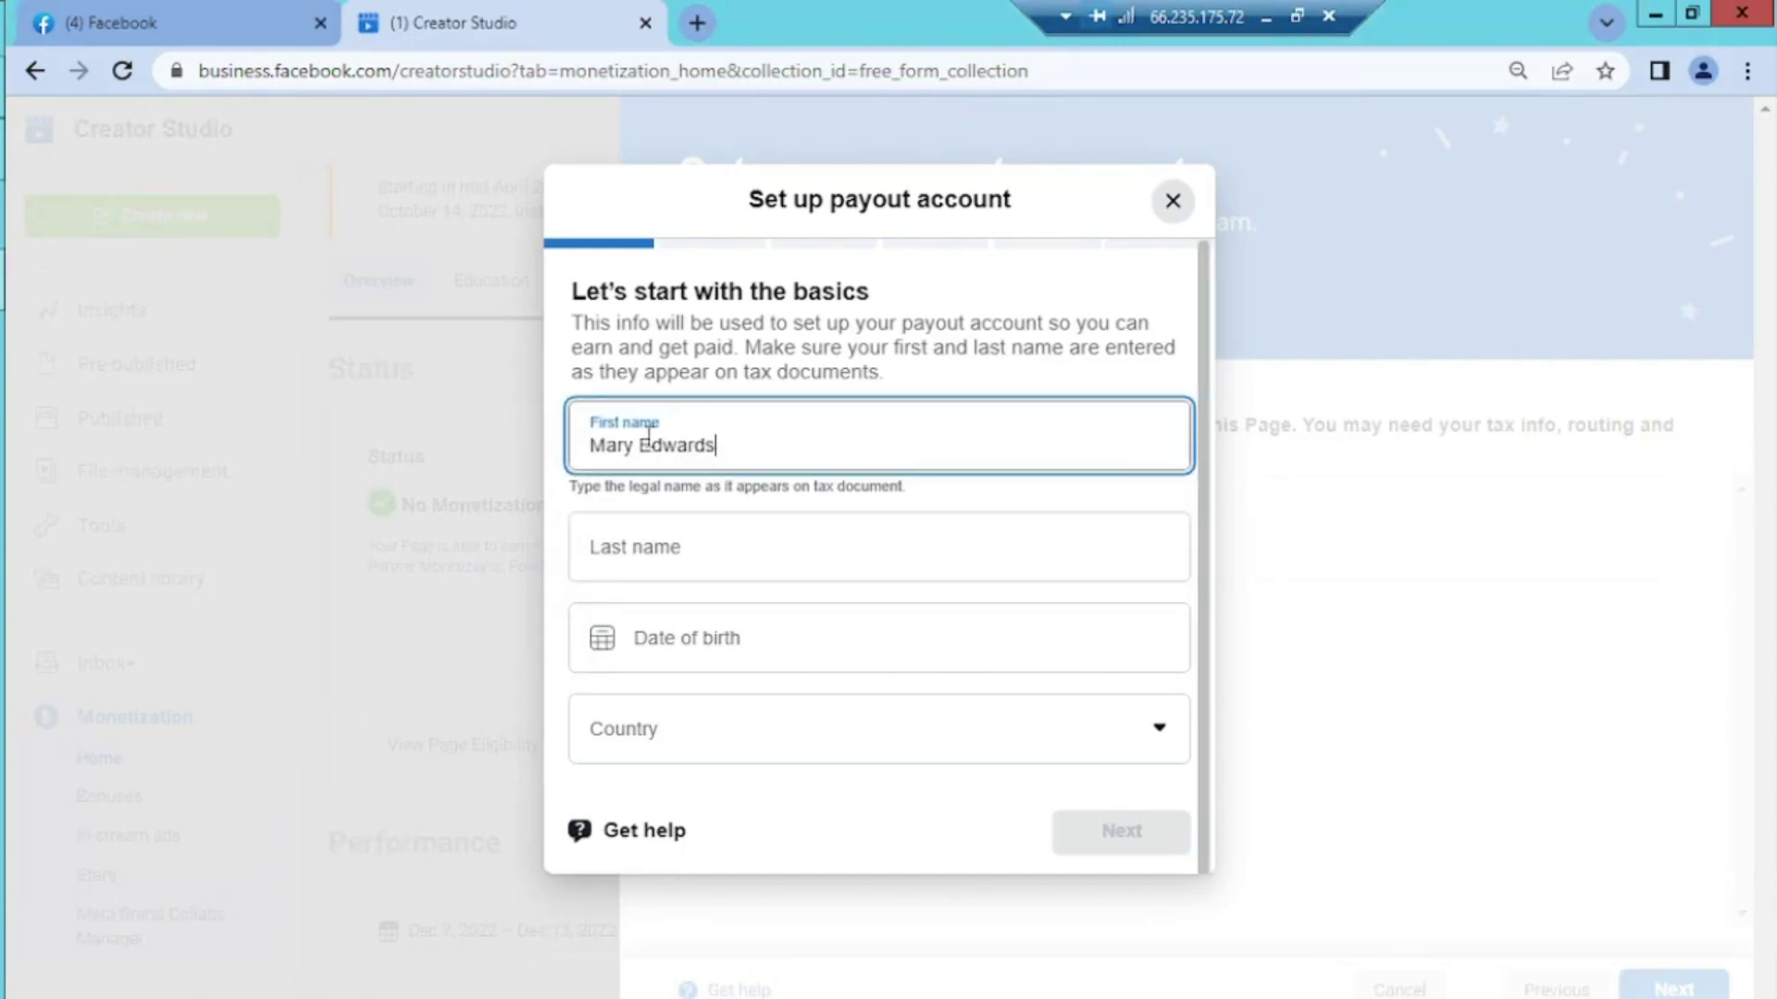
{"action": "double_click", "coordinate": [706, 446]}
{"action": "key", "text": "BackSpace"}
{"action": "left_click", "coordinate": [673, 544]}
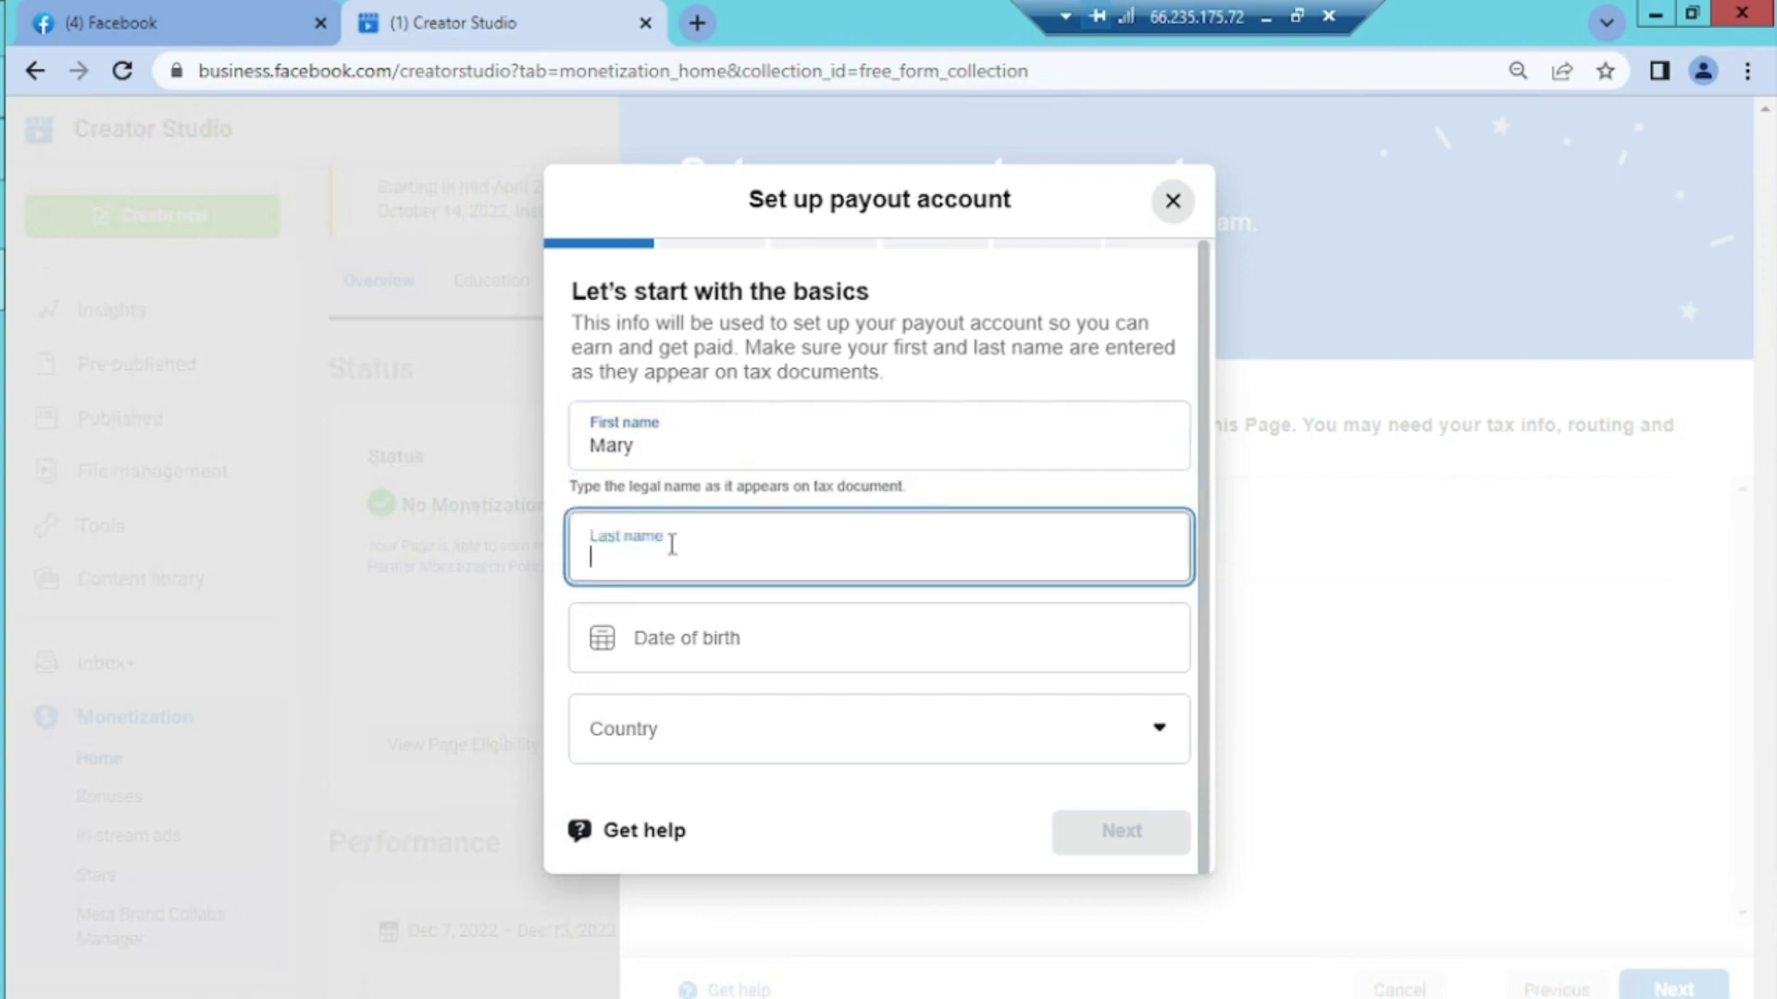
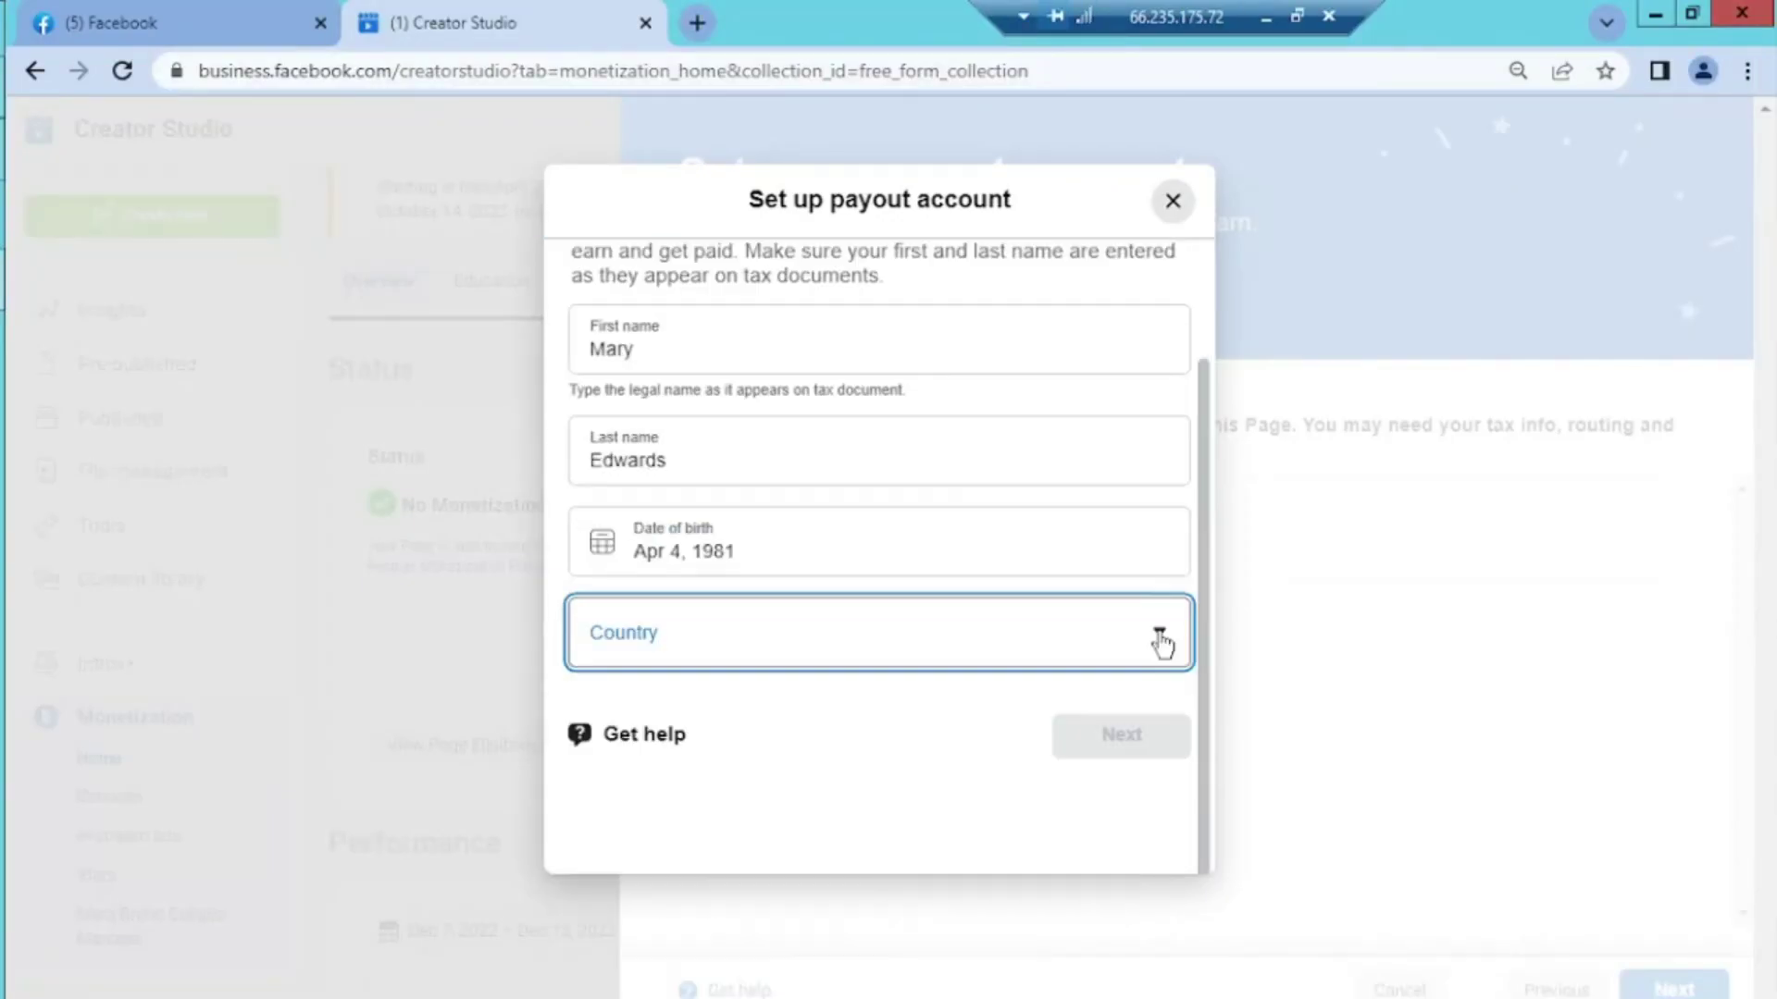
Set the payout account's country to United States of America
{"action": "left_click", "coordinate": [1161, 643]}
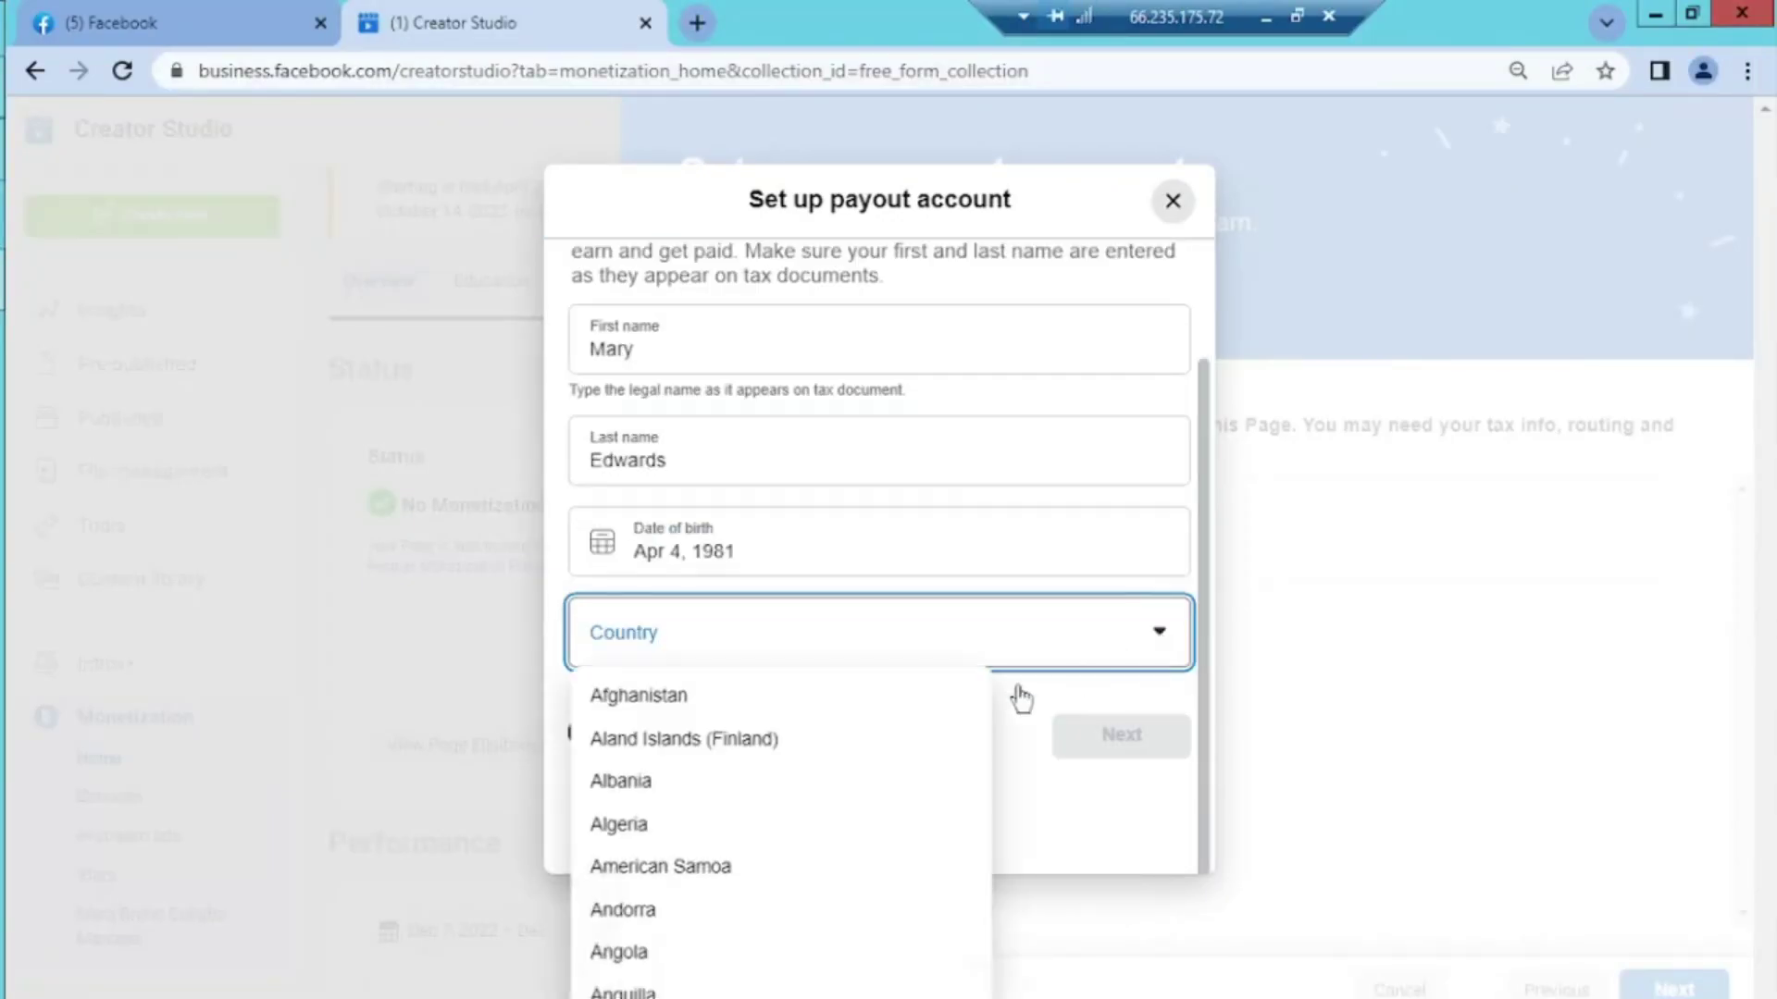
{"action": "key", "text": "u"}
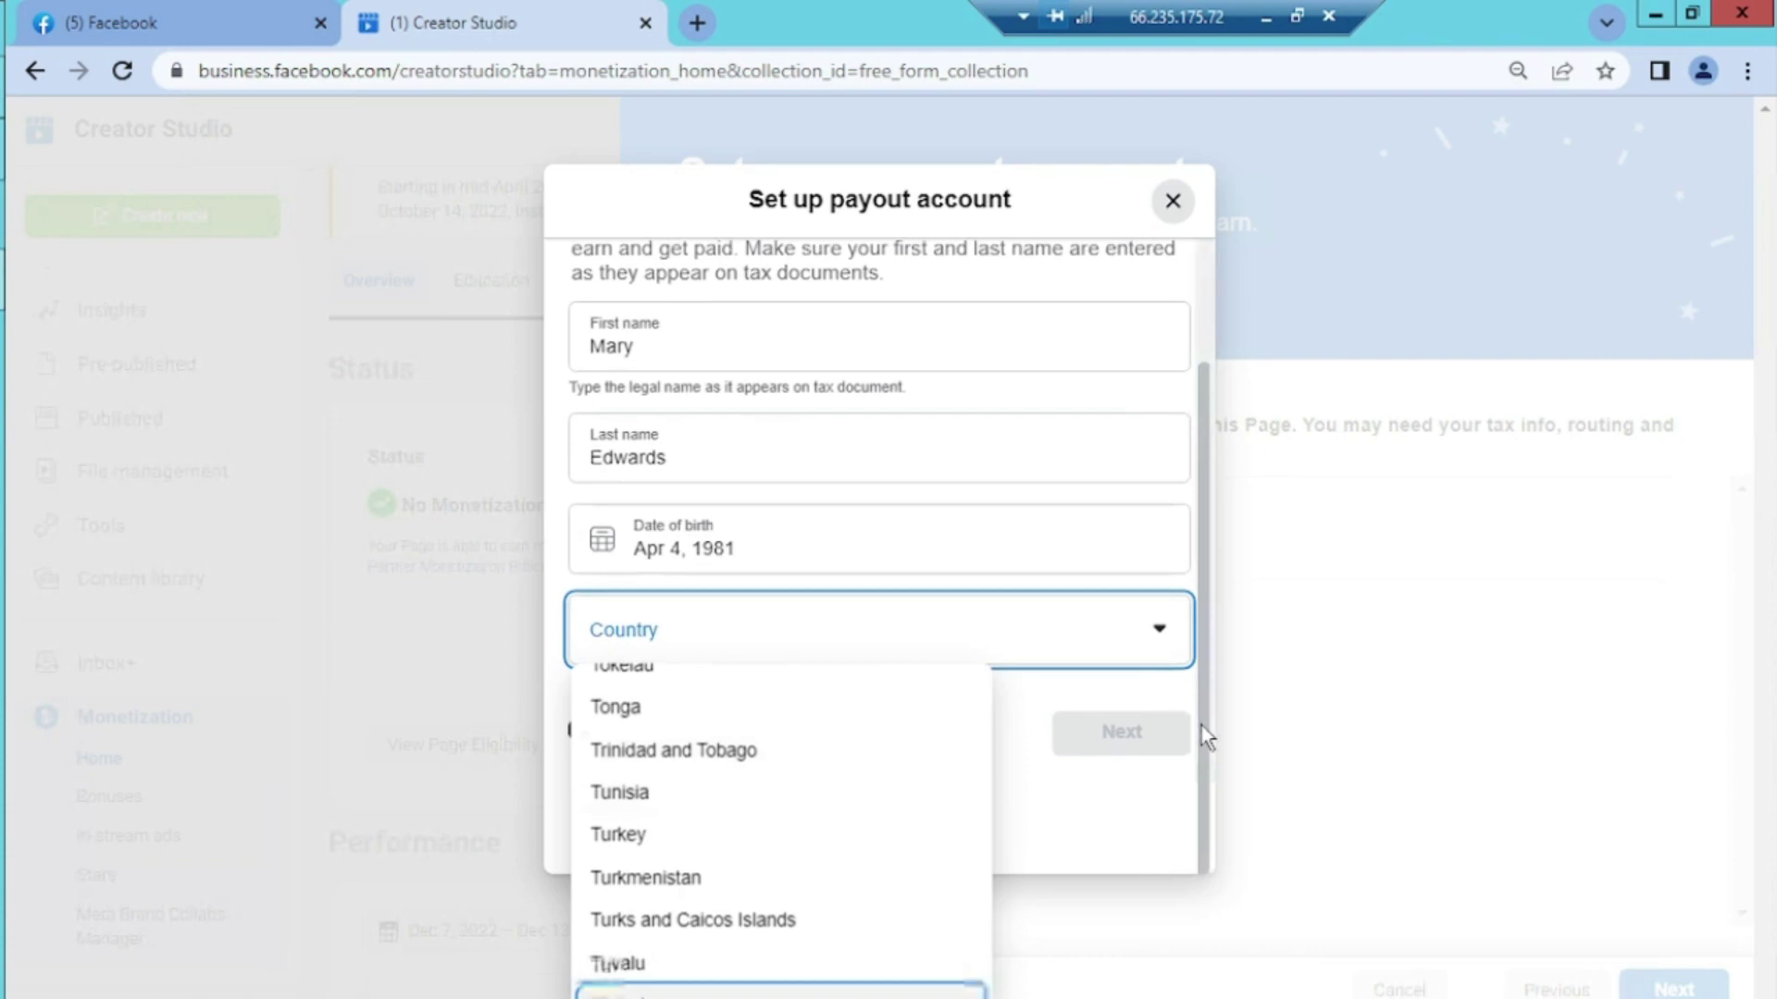
{"action": "scroll", "coordinate": [1201, 725], "scroll_direction": "down", "scroll_amount": 1}
{"action": "key", "text": "Down"}
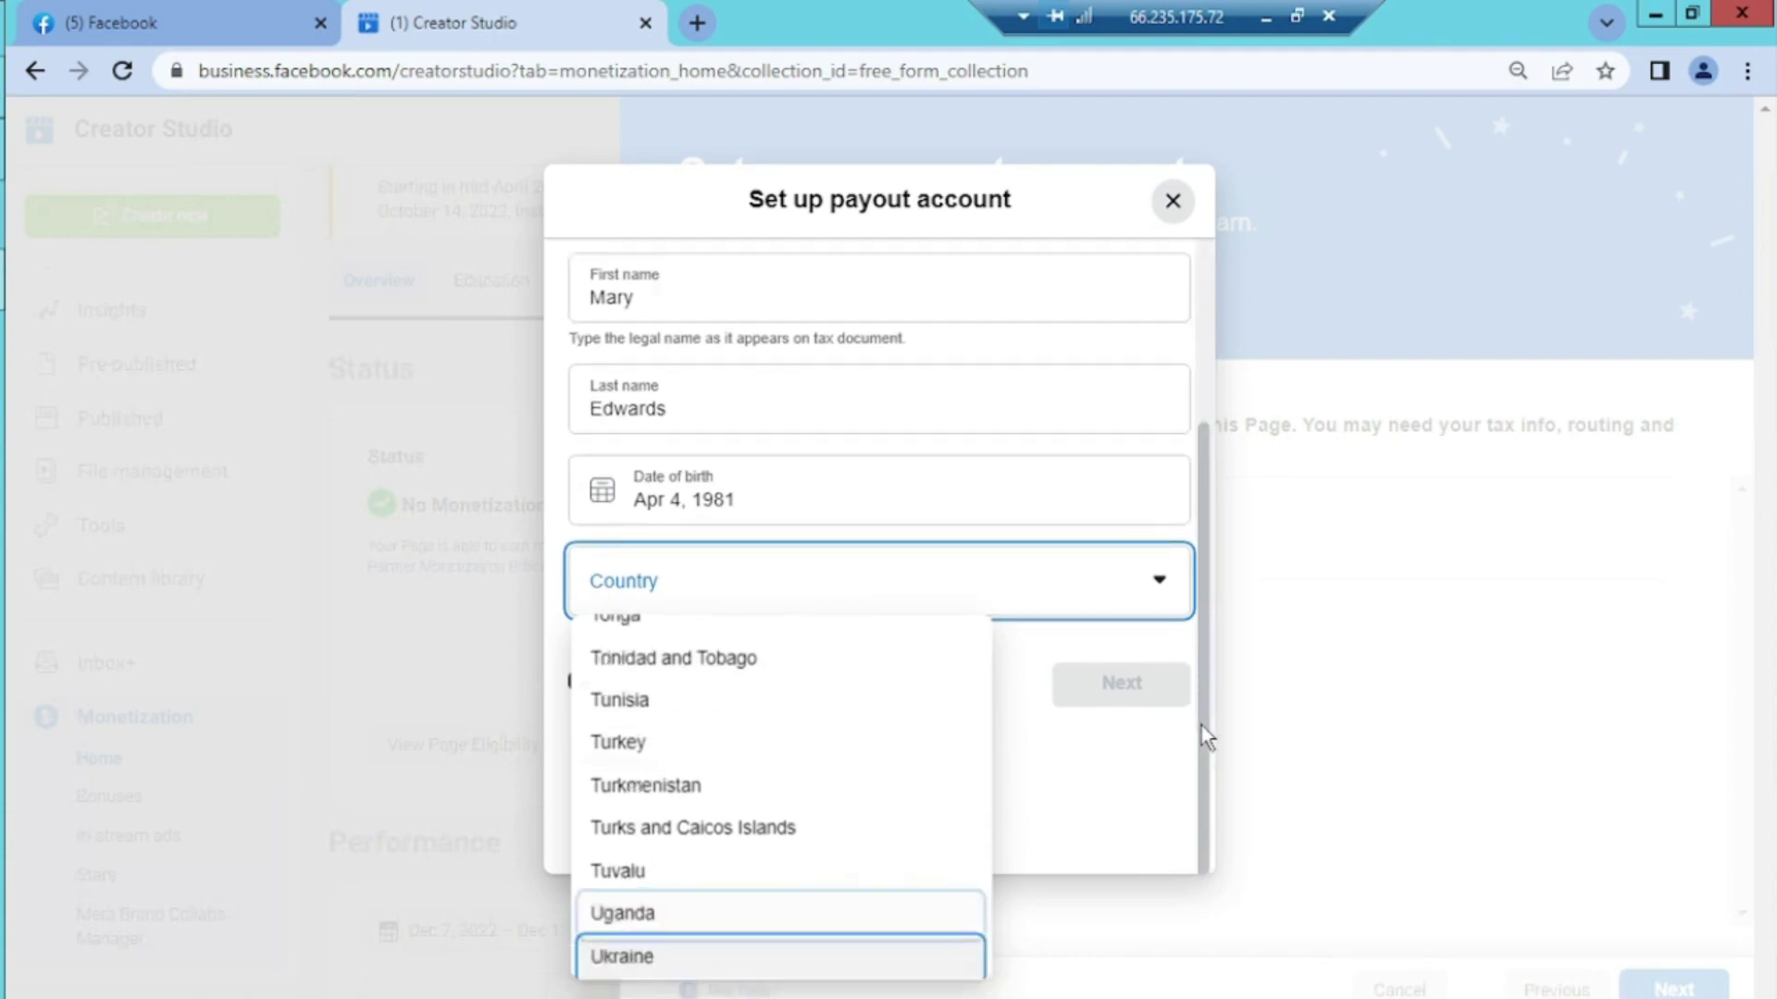
{"action": "key", "text": "Down"}
{"action": "key", "text": "Down"}
{"action": "key", "text": "Down"}
{"action": "key", "text": "Down"}
{"action": "key", "text": "Down"}
{"action": "key", "text": "Down"}
{"action": "key", "text": "Down"}
{"action": "left_click", "coordinate": [703, 875]}
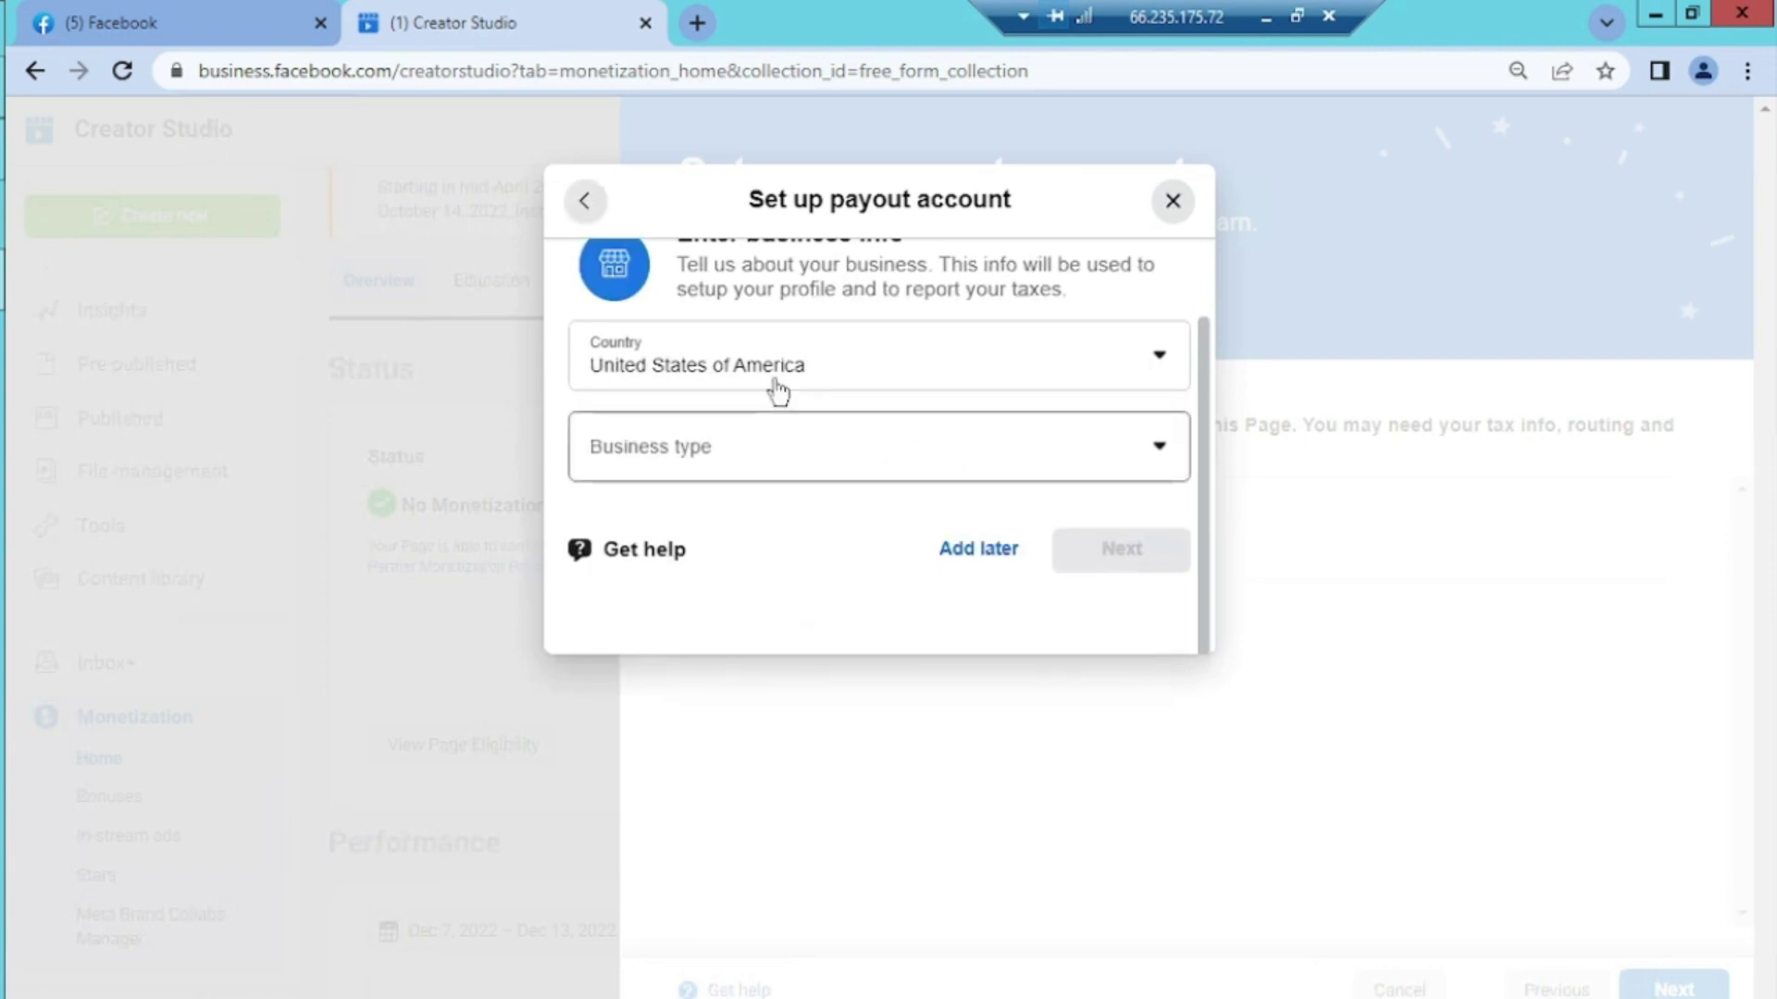
Choose Individual as the business type and continue to the personal info step
{"action": "left_click", "coordinate": [1164, 455]}
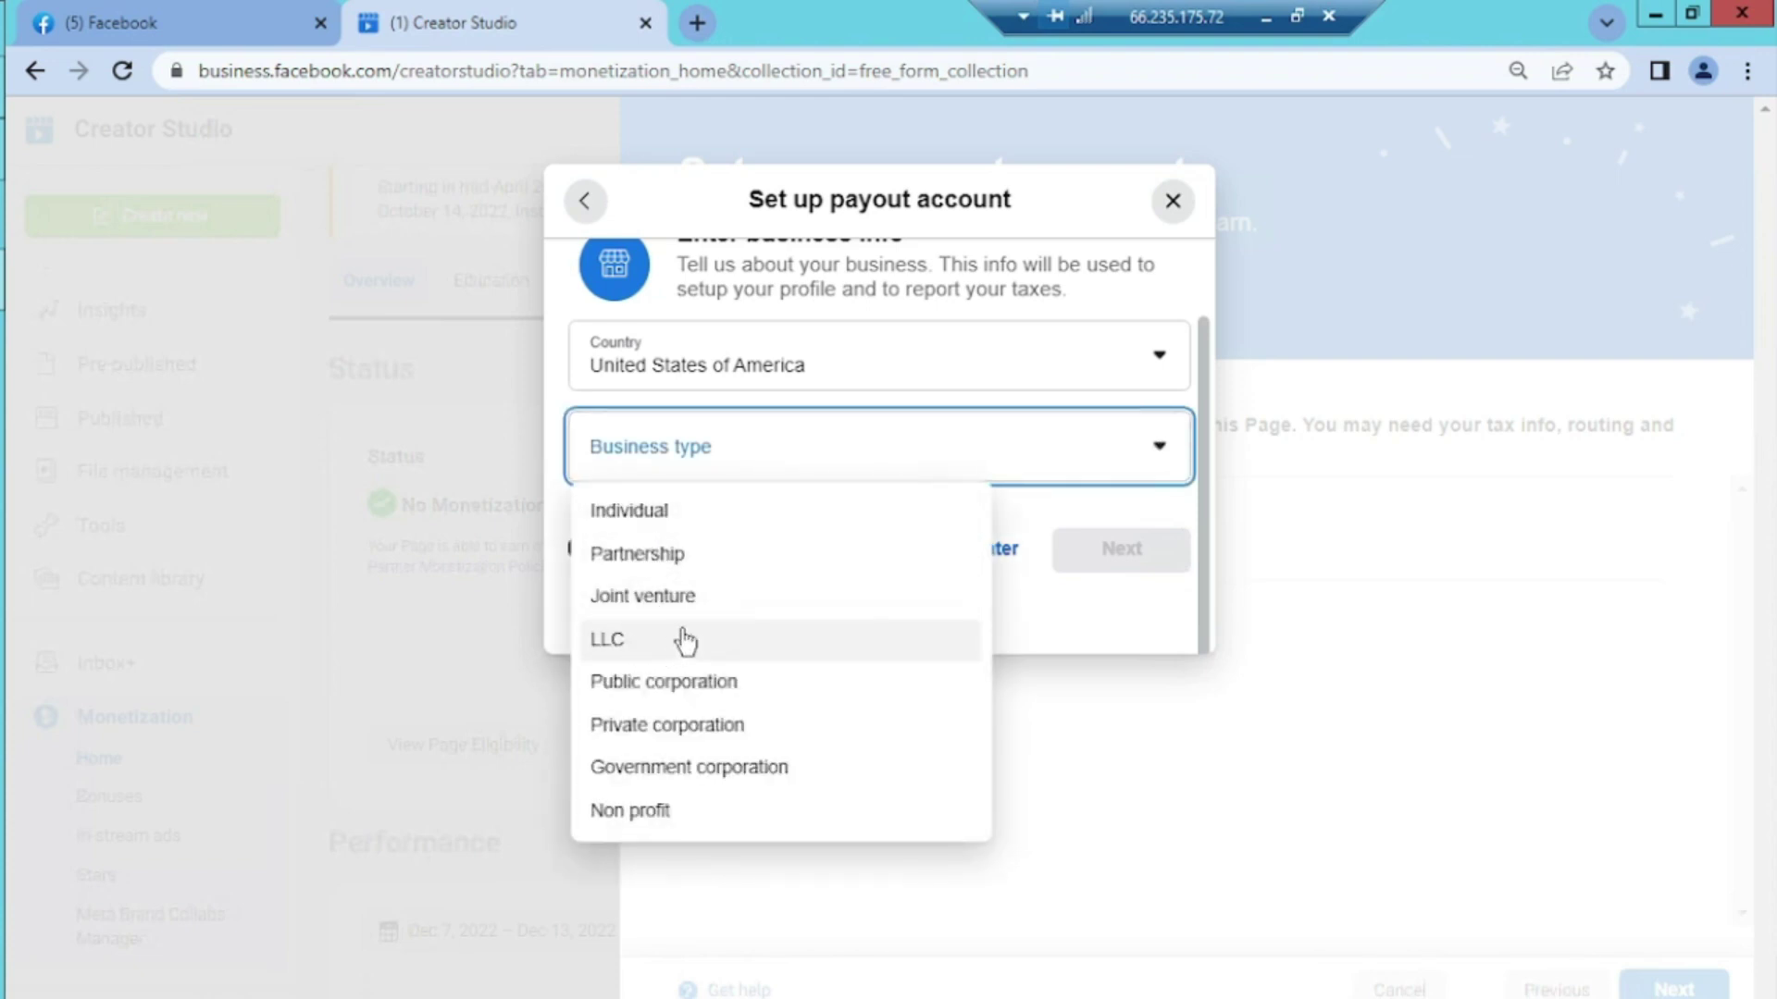
{"action": "left_click", "coordinate": [655, 518]}
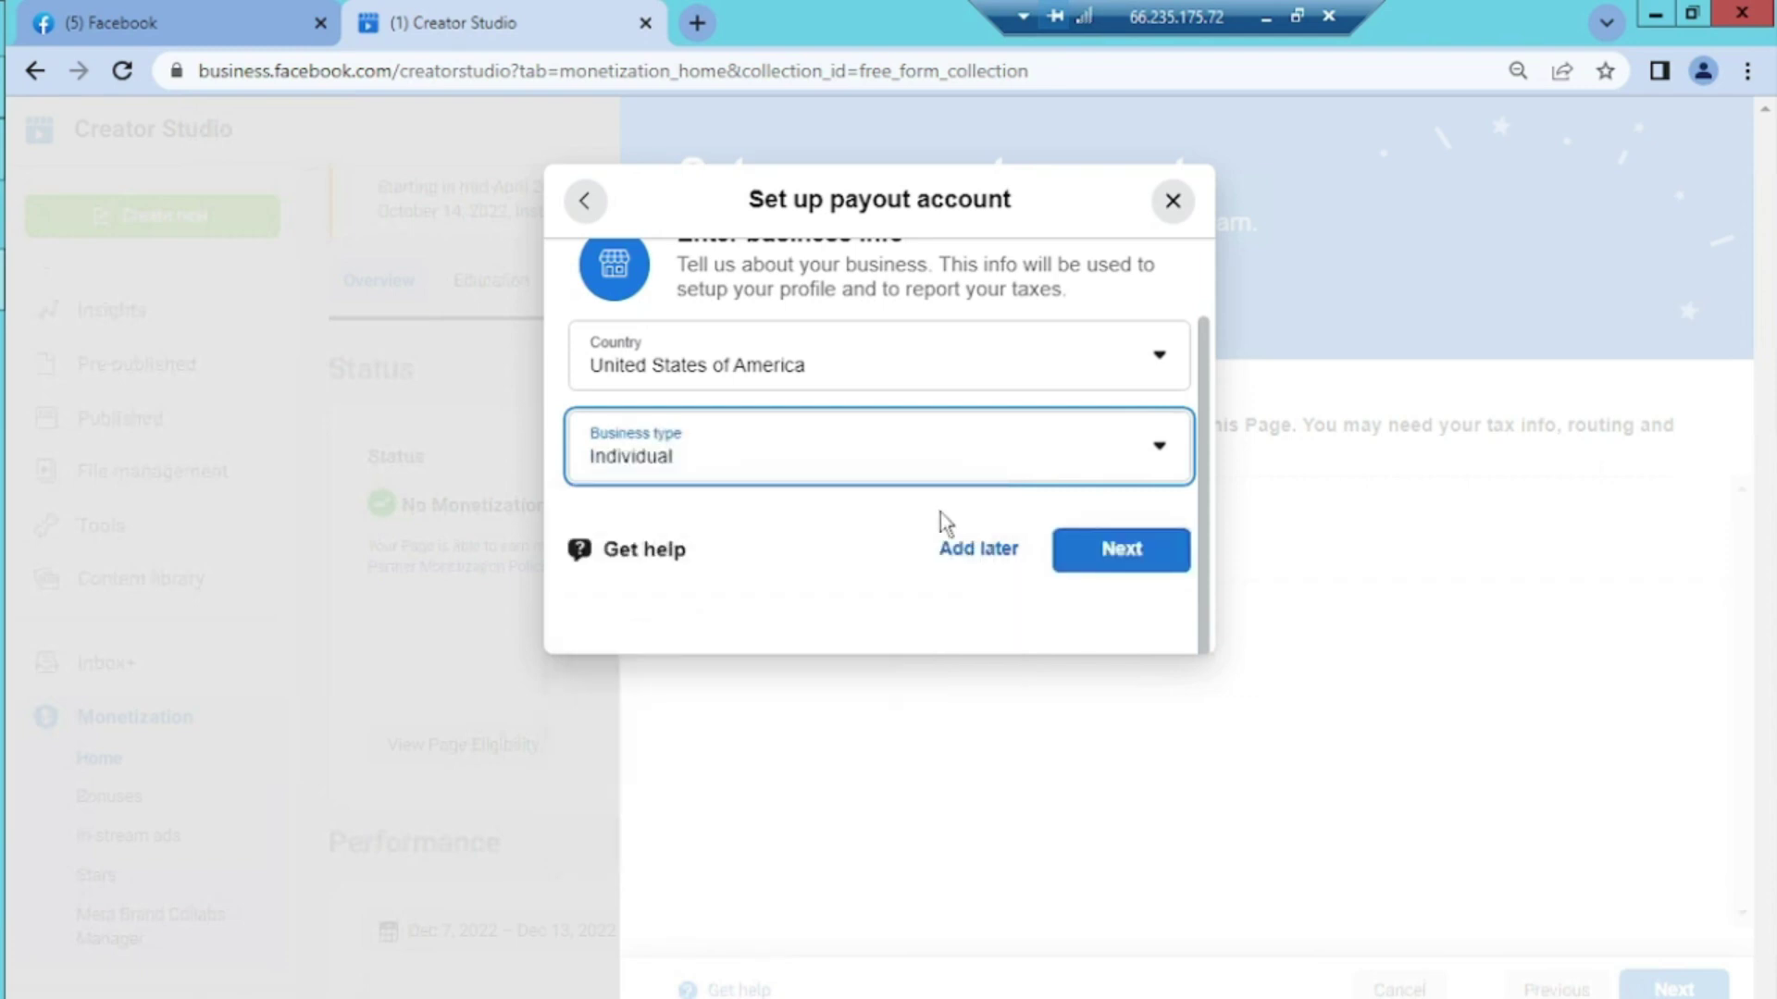
{"action": "left_click", "coordinate": [1102, 558]}
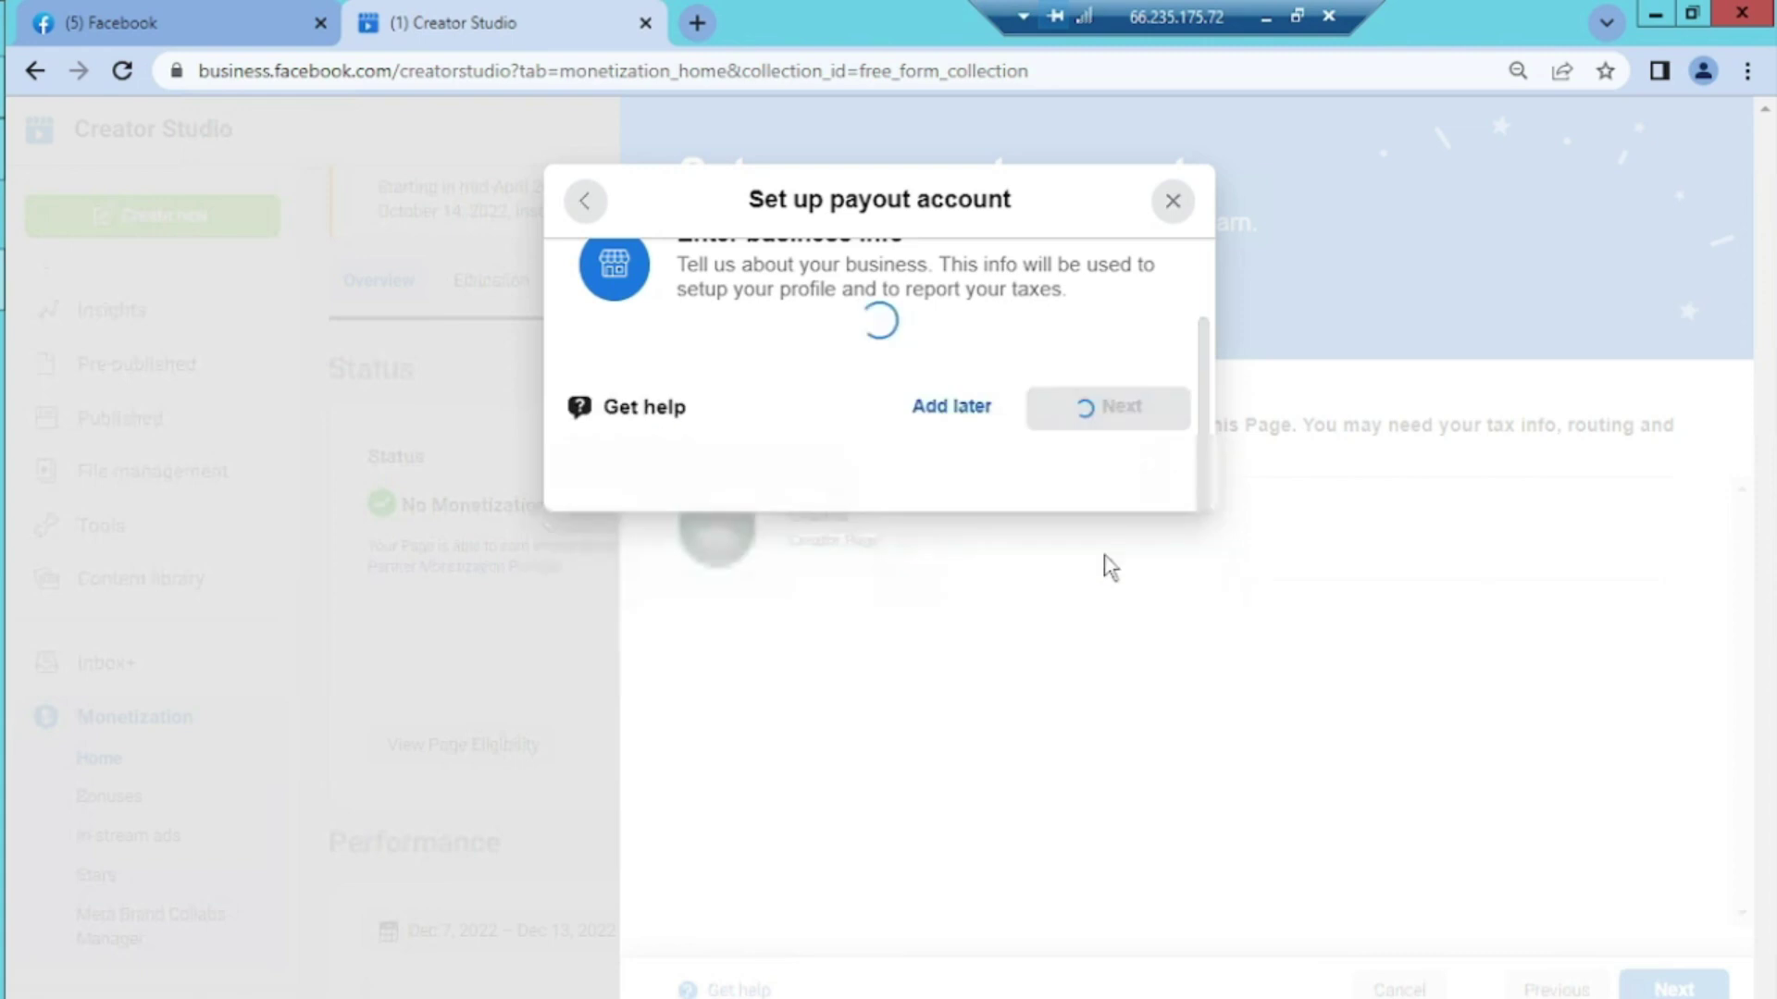
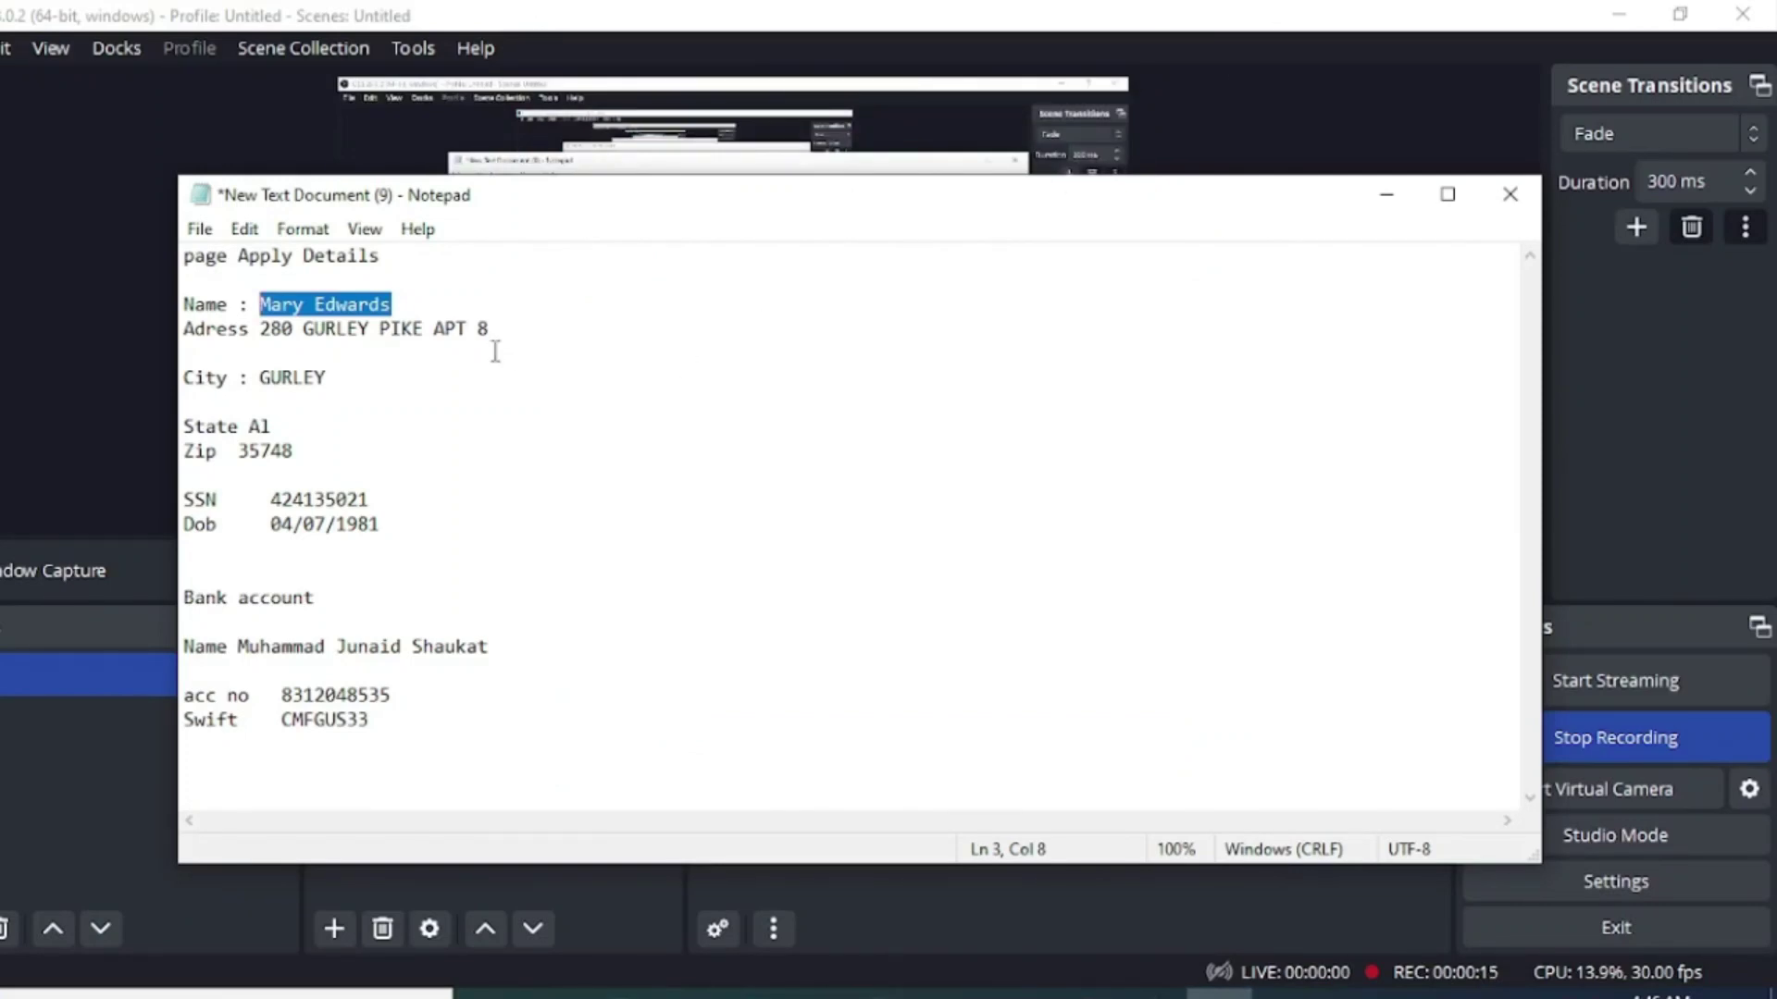
Copy the saved home address from Notepad into the payout form's Home address field
{"action": "left_click_drag", "start_coordinate": [491, 329], "coordinate": [261, 337]}
{"action": "key", "text": "ctrl+c"}
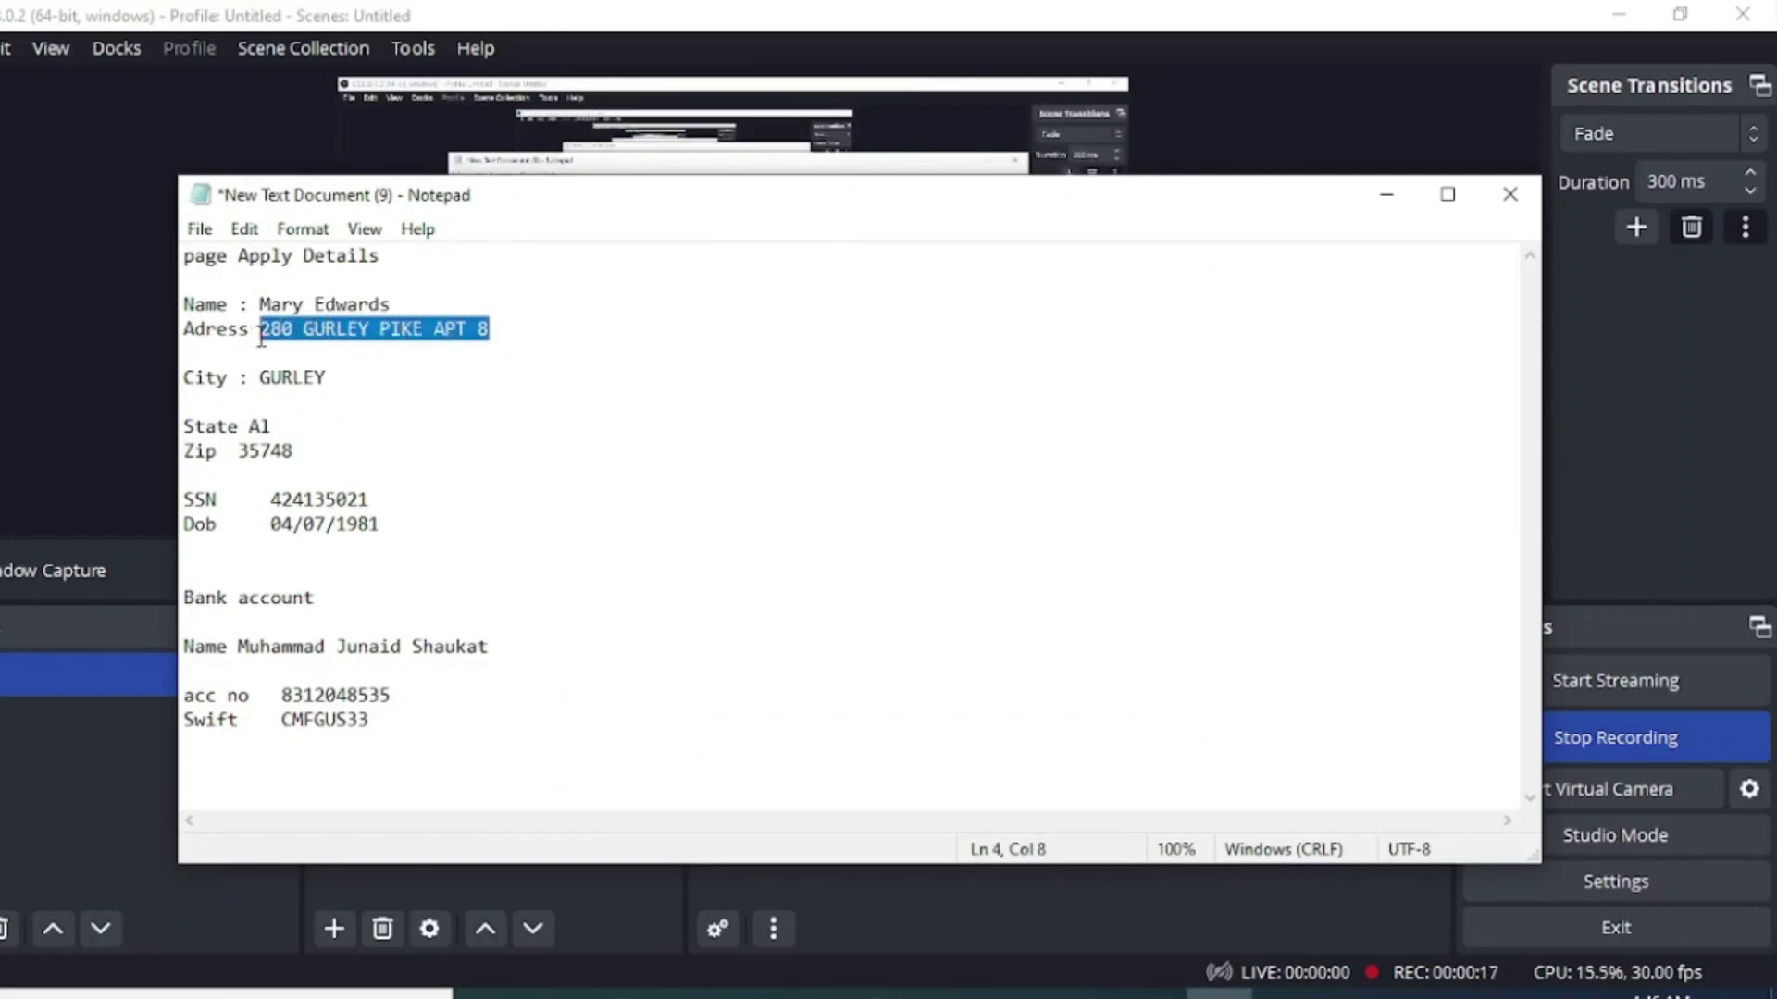
{"action": "left_click", "coordinate": [886, 993]}
{"action": "left_click", "coordinate": [873, 706]}
{"action": "key", "text": "ctrl+v"}
{"action": "left_click", "coordinate": [1160, 923]}
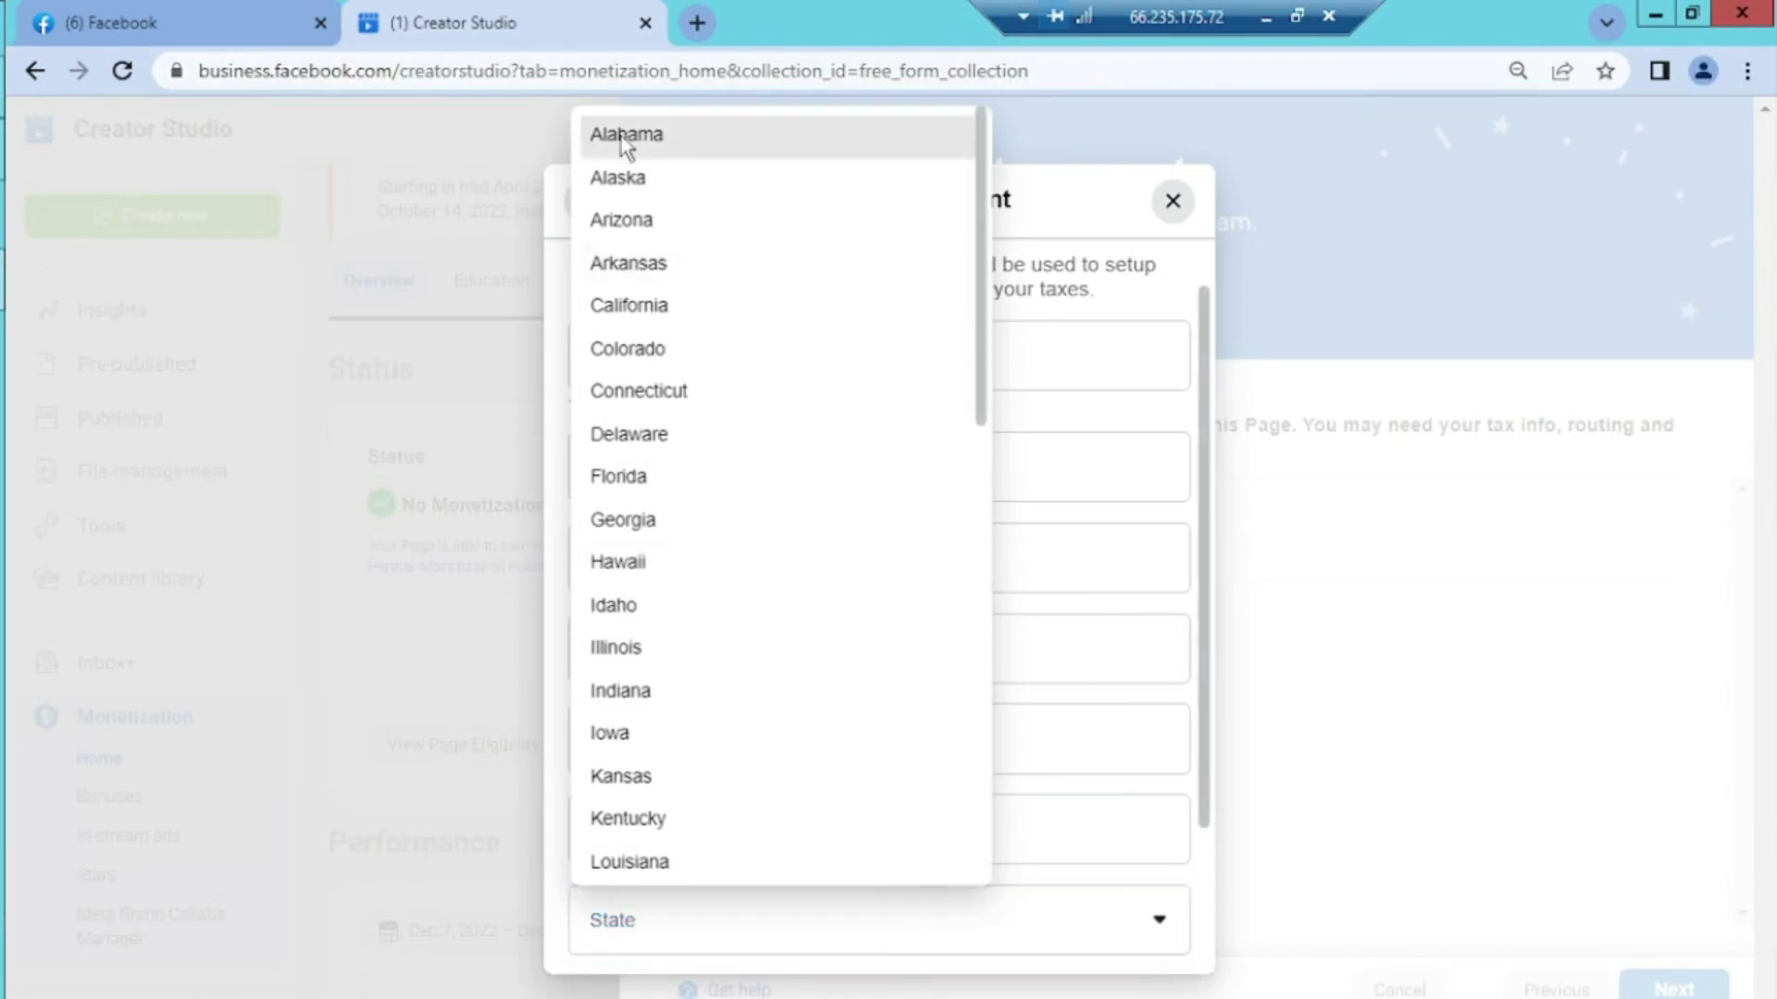
Choose Alabama as the state and enter the ZIP code and phone number
{"action": "left_click", "coordinate": [618, 137]}
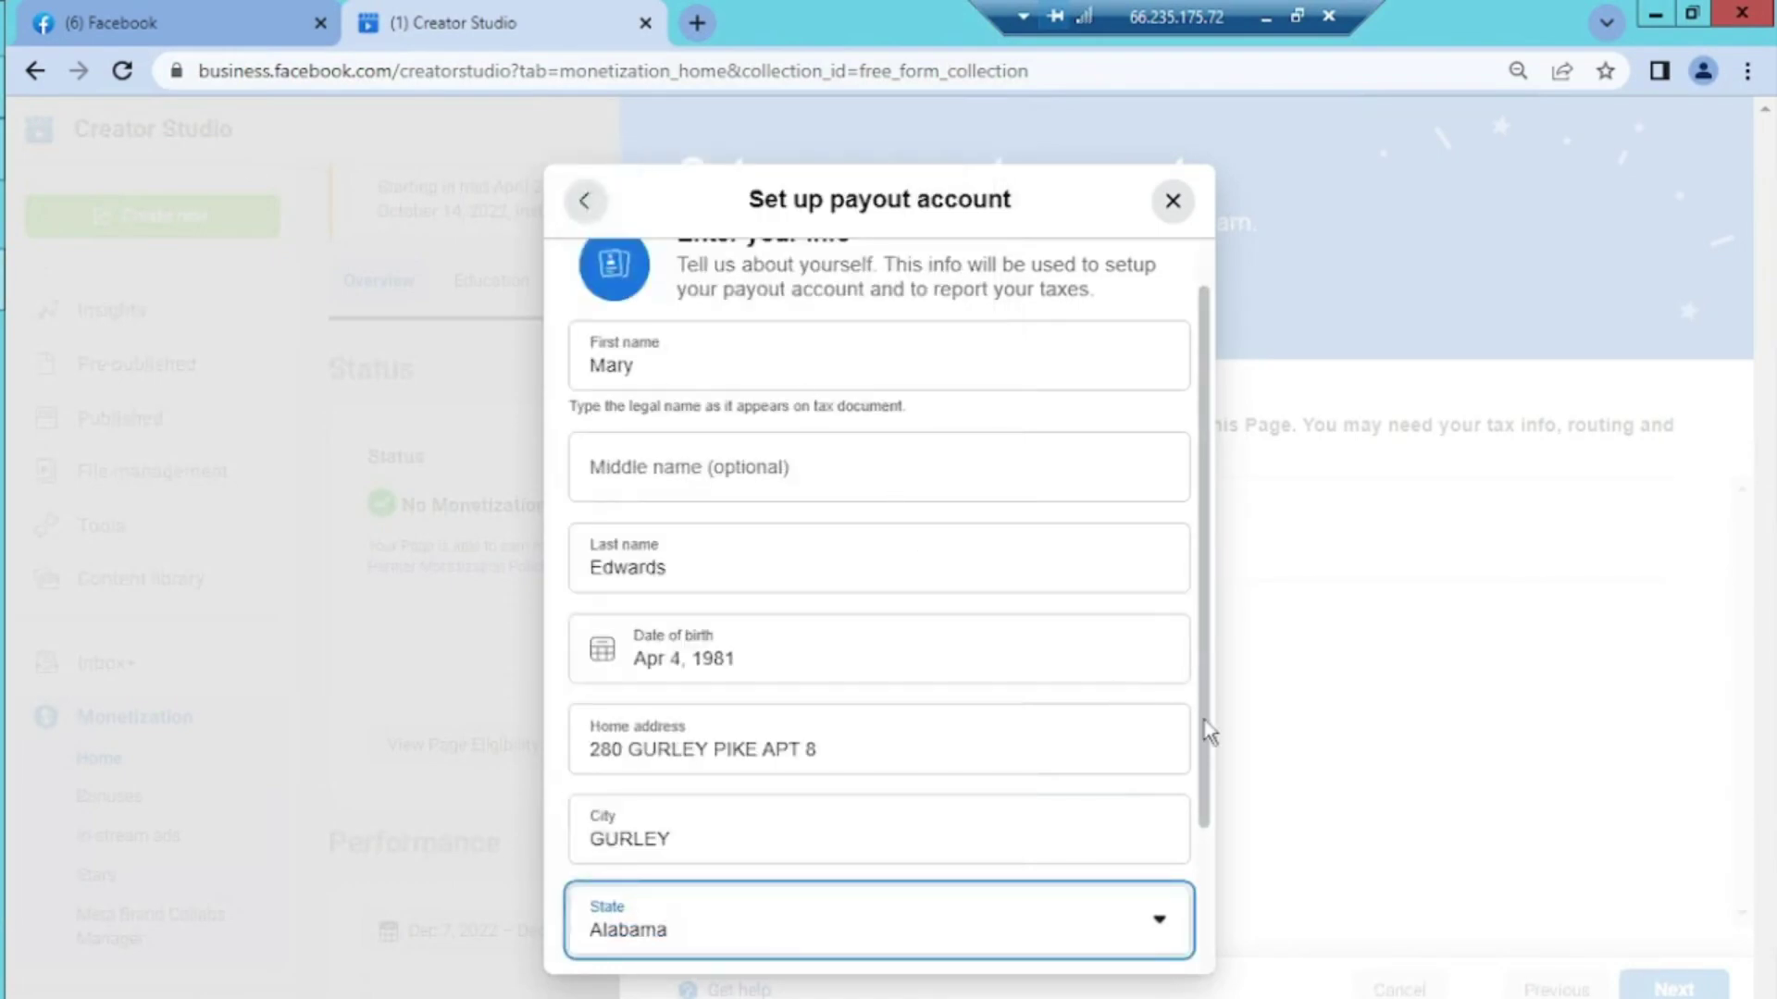
{"action": "scroll", "coordinate": [1197, 805], "scroll_direction": "down", "scroll_amount": 1}
{"action": "scroll", "coordinate": [1201, 866], "scroll_direction": "down", "scroll_amount": 1}
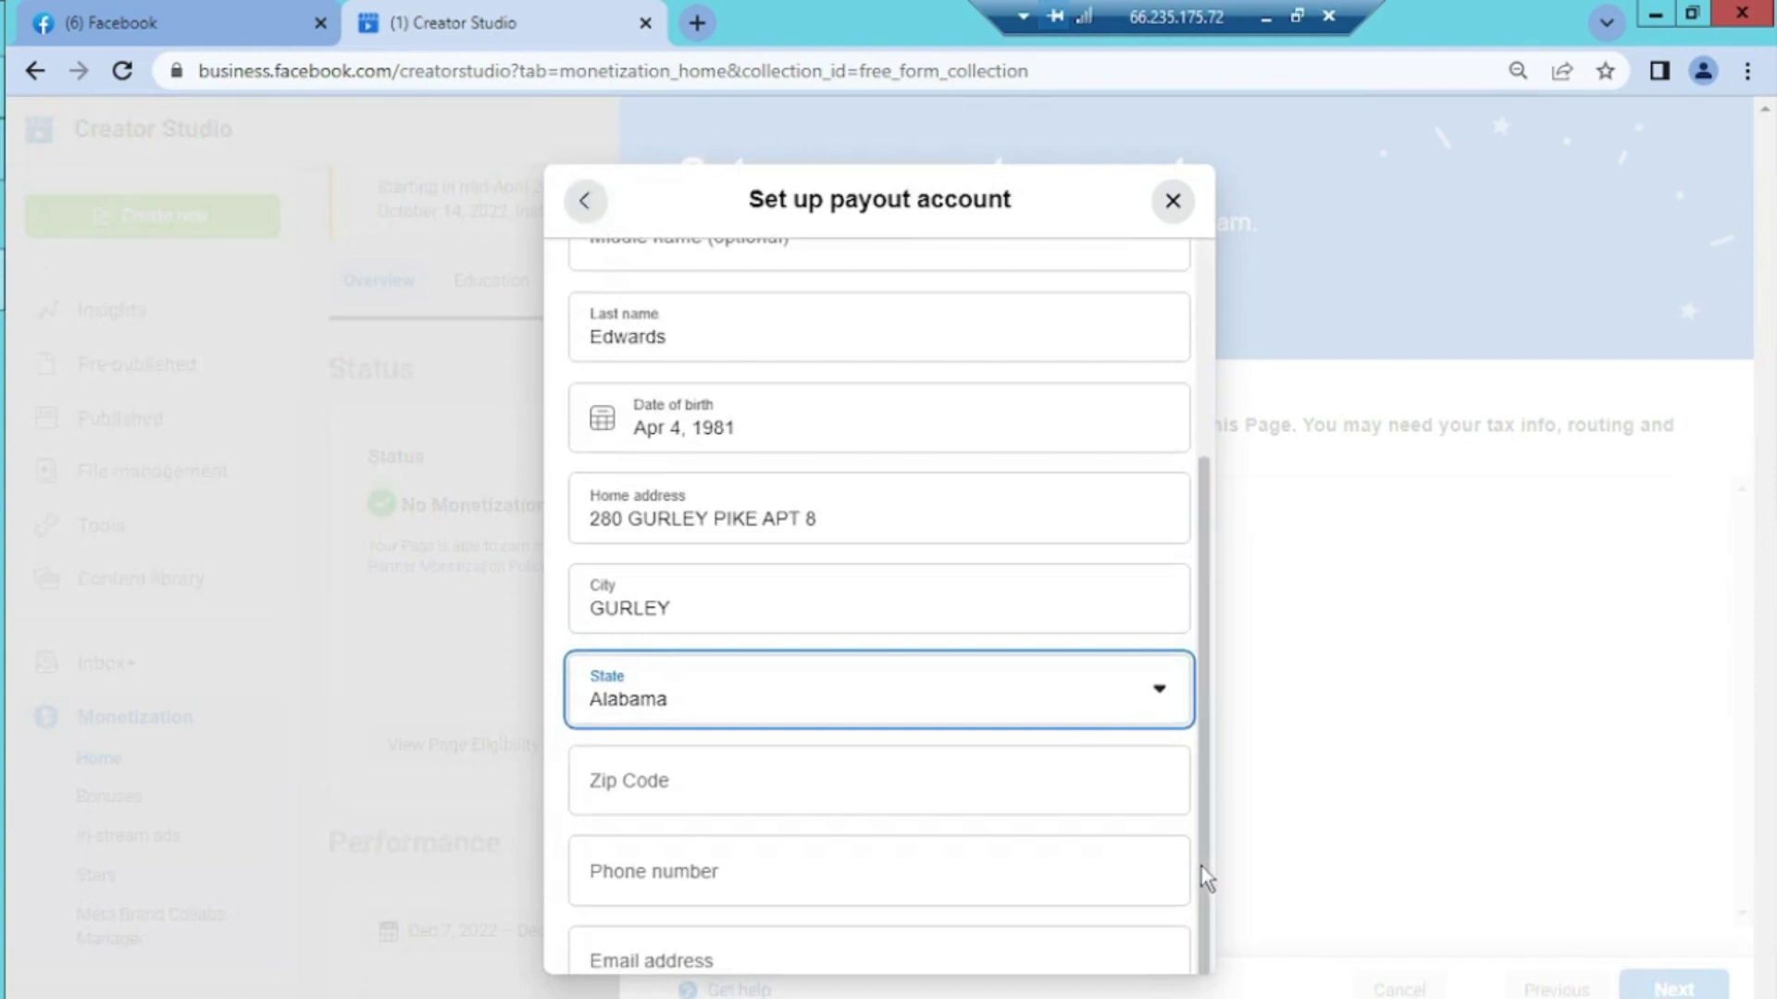
{"action": "scroll", "coordinate": [1196, 923], "scroll_direction": "down", "scroll_amount": 1}
{"action": "scroll", "coordinate": [1200, 943], "scroll_direction": "down", "scroll_amount": 1}
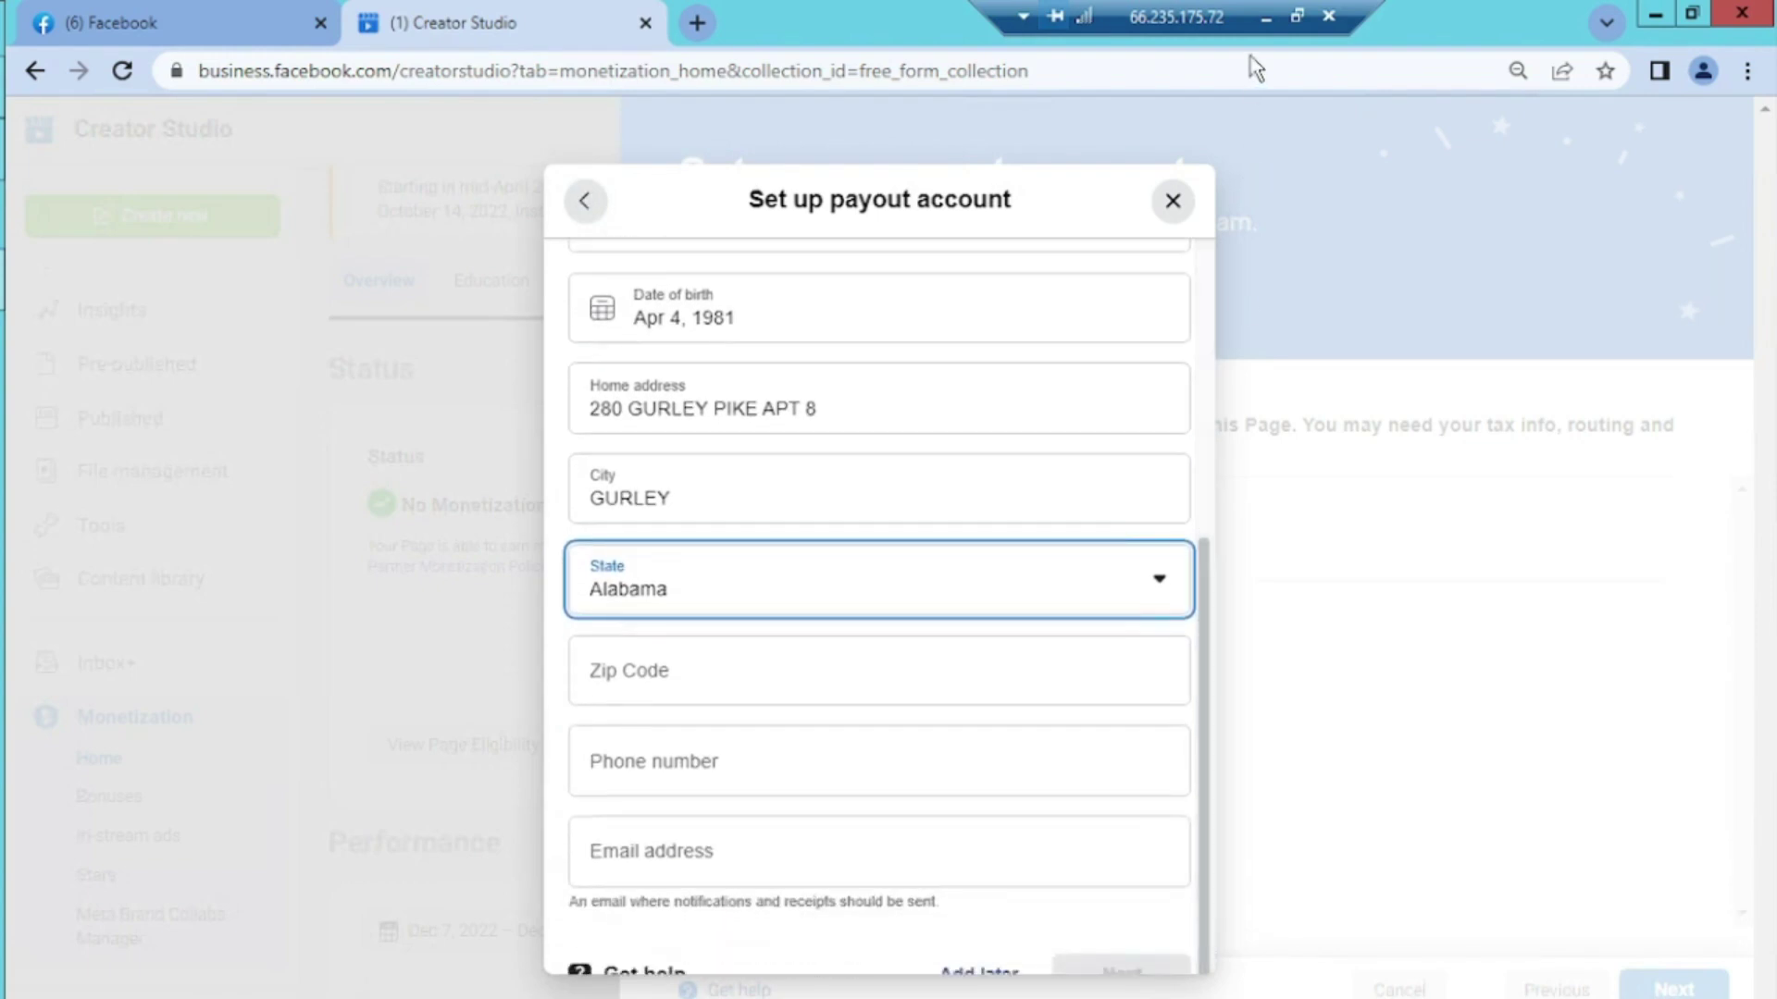
{"action": "key", "text": "Tab"}
{"action": "type", "text": "35748"}
{"action": "left_click", "coordinate": [695, 773]}
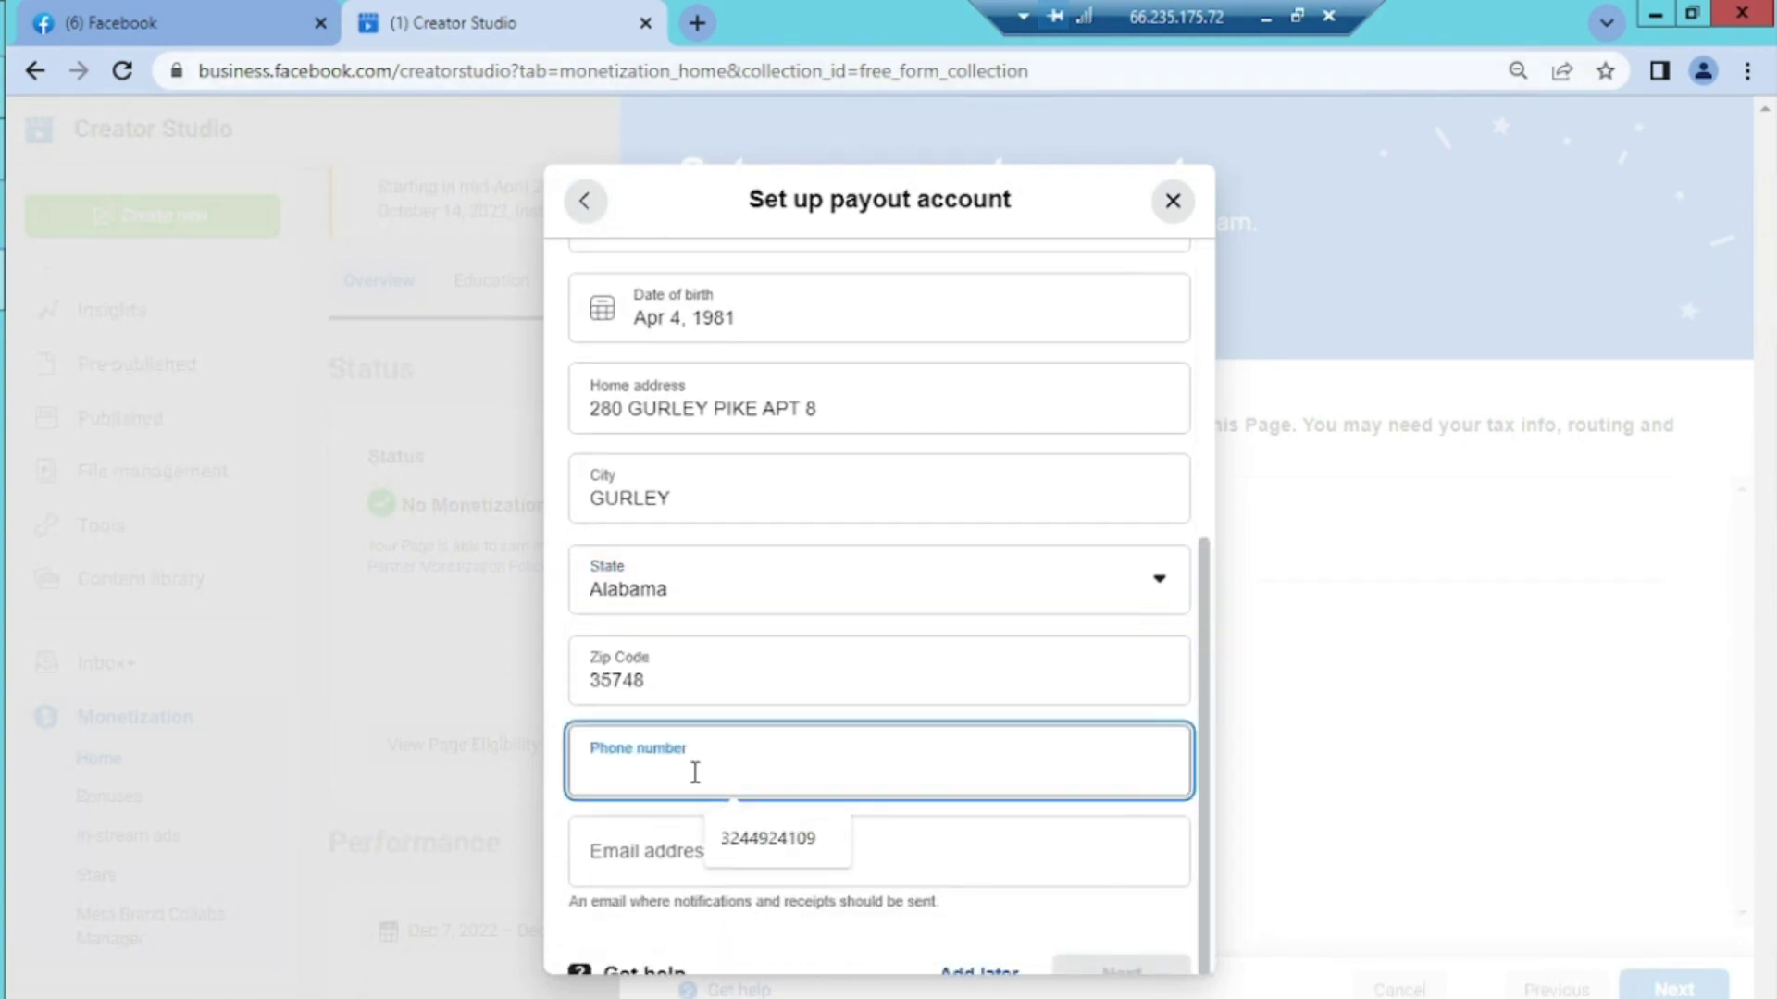
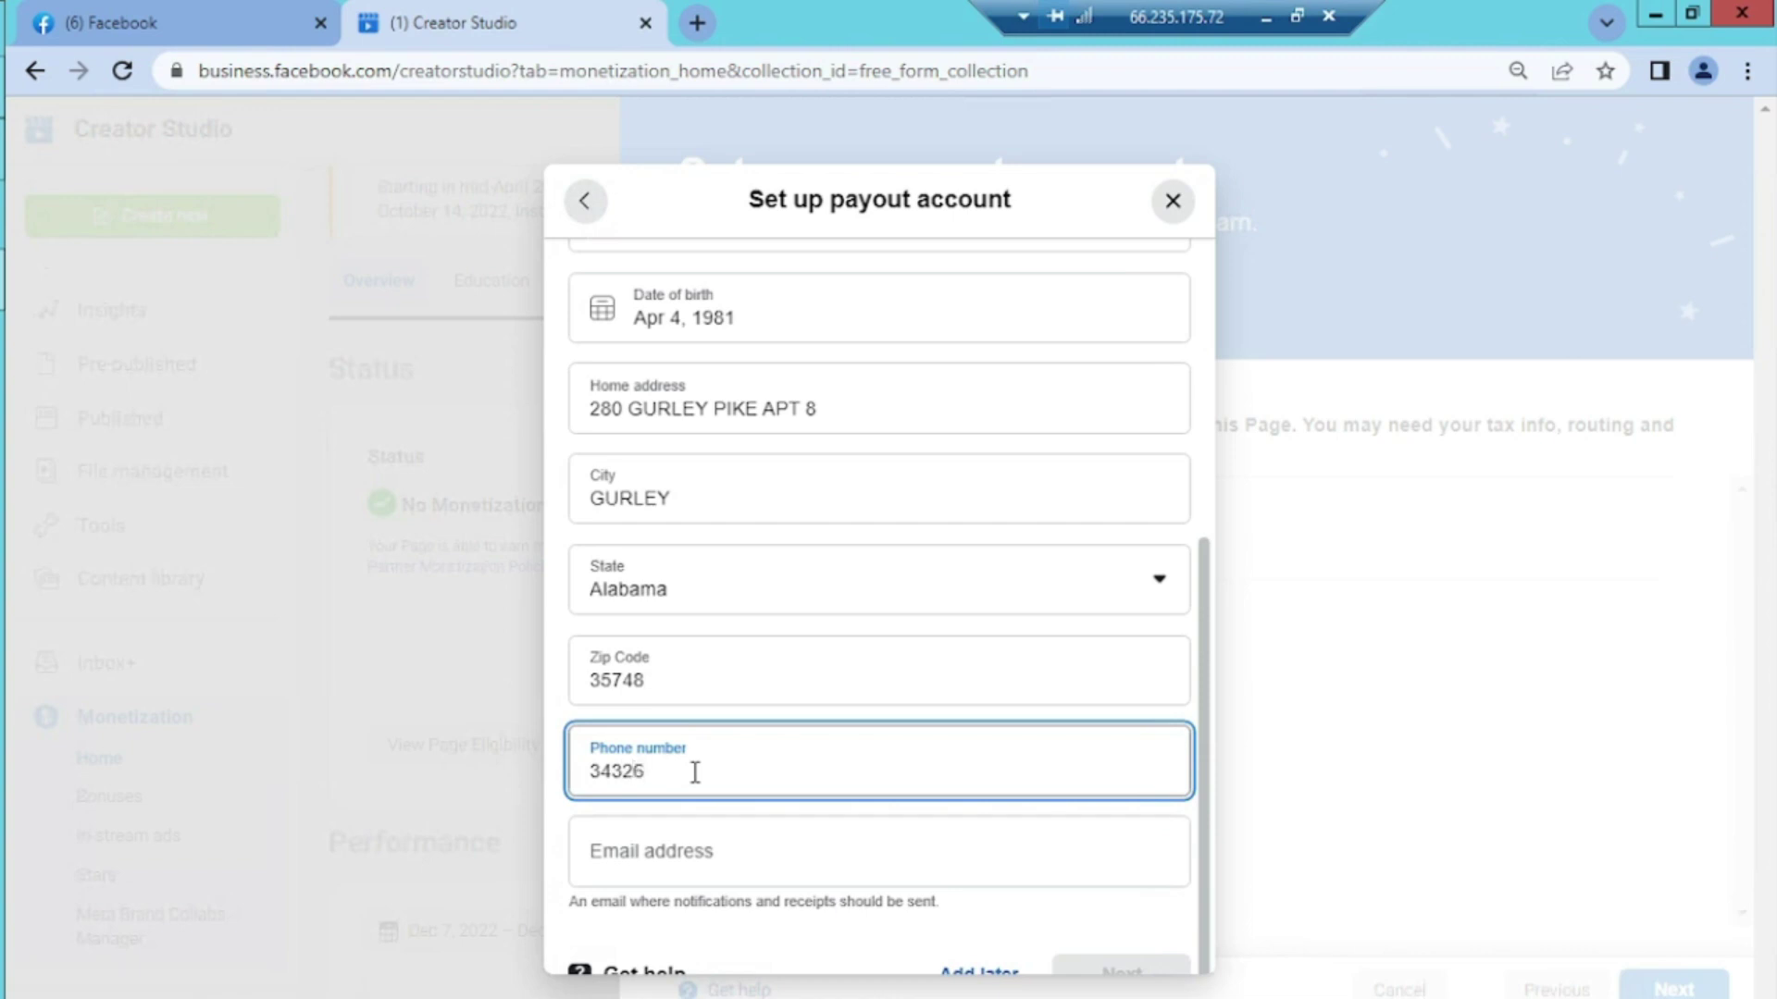
Enter the account holder's Gmail address in the email field, correcting typos
{"action": "left_click", "coordinate": [703, 834]}
{"action": "type", "text": "MUHAMM"}
{"action": "key", "text": "BackSpace"}
{"action": "key", "text": "BackSpace"}
{"action": "key", "text": "BackSpace"}
{"action": "key", "text": "BackSpace"}
{"action": "key", "text": "BackSpace"}
{"action": "key", "text": "BackSpace"}
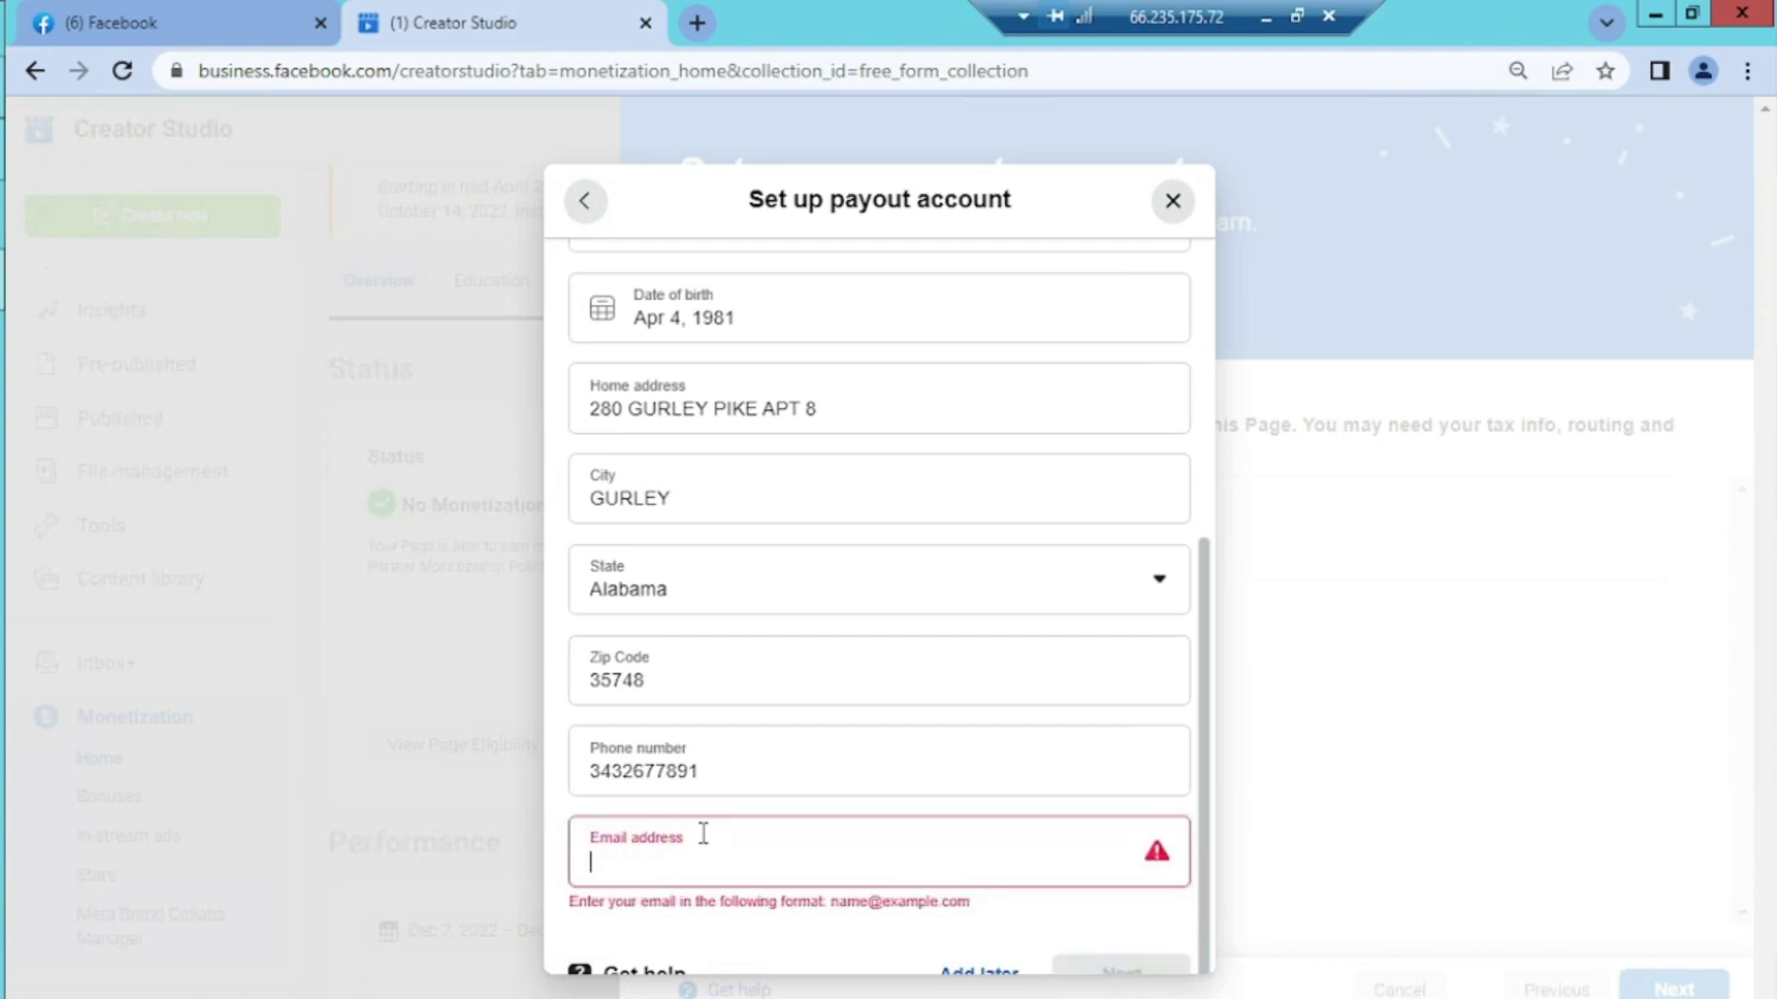
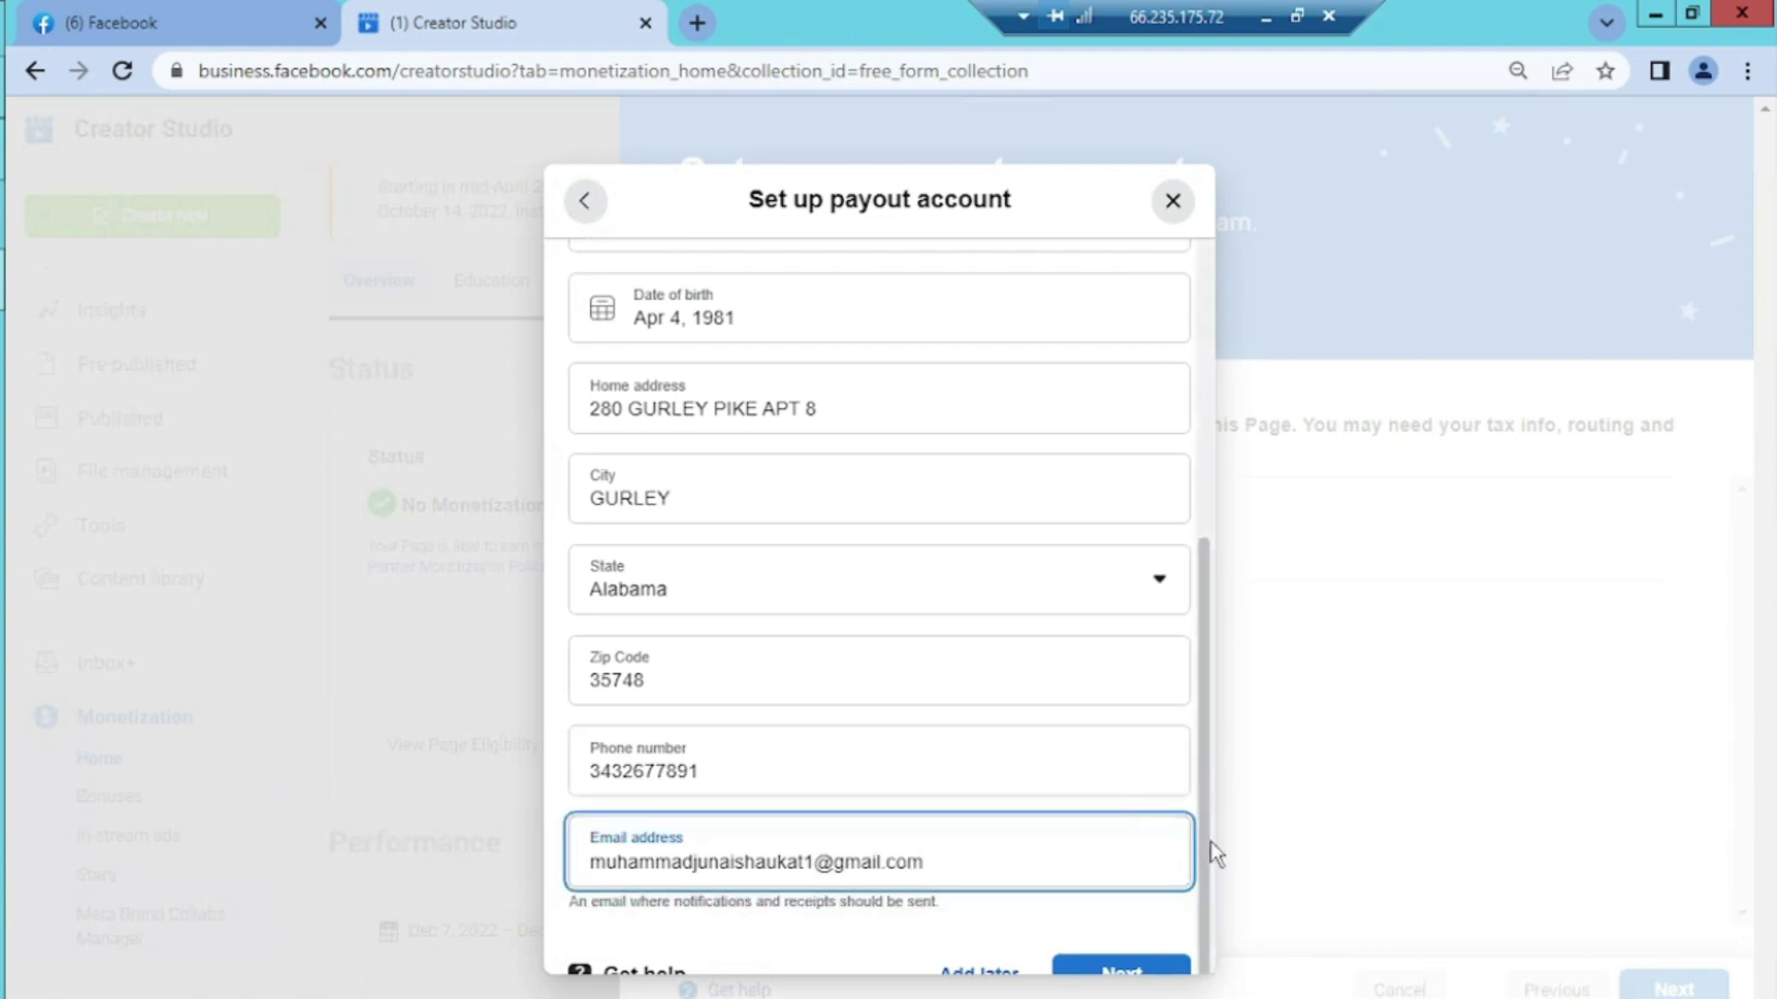
{"action": "scroll", "coordinate": [1148, 935], "scroll_direction": "down", "scroll_amount": 1}
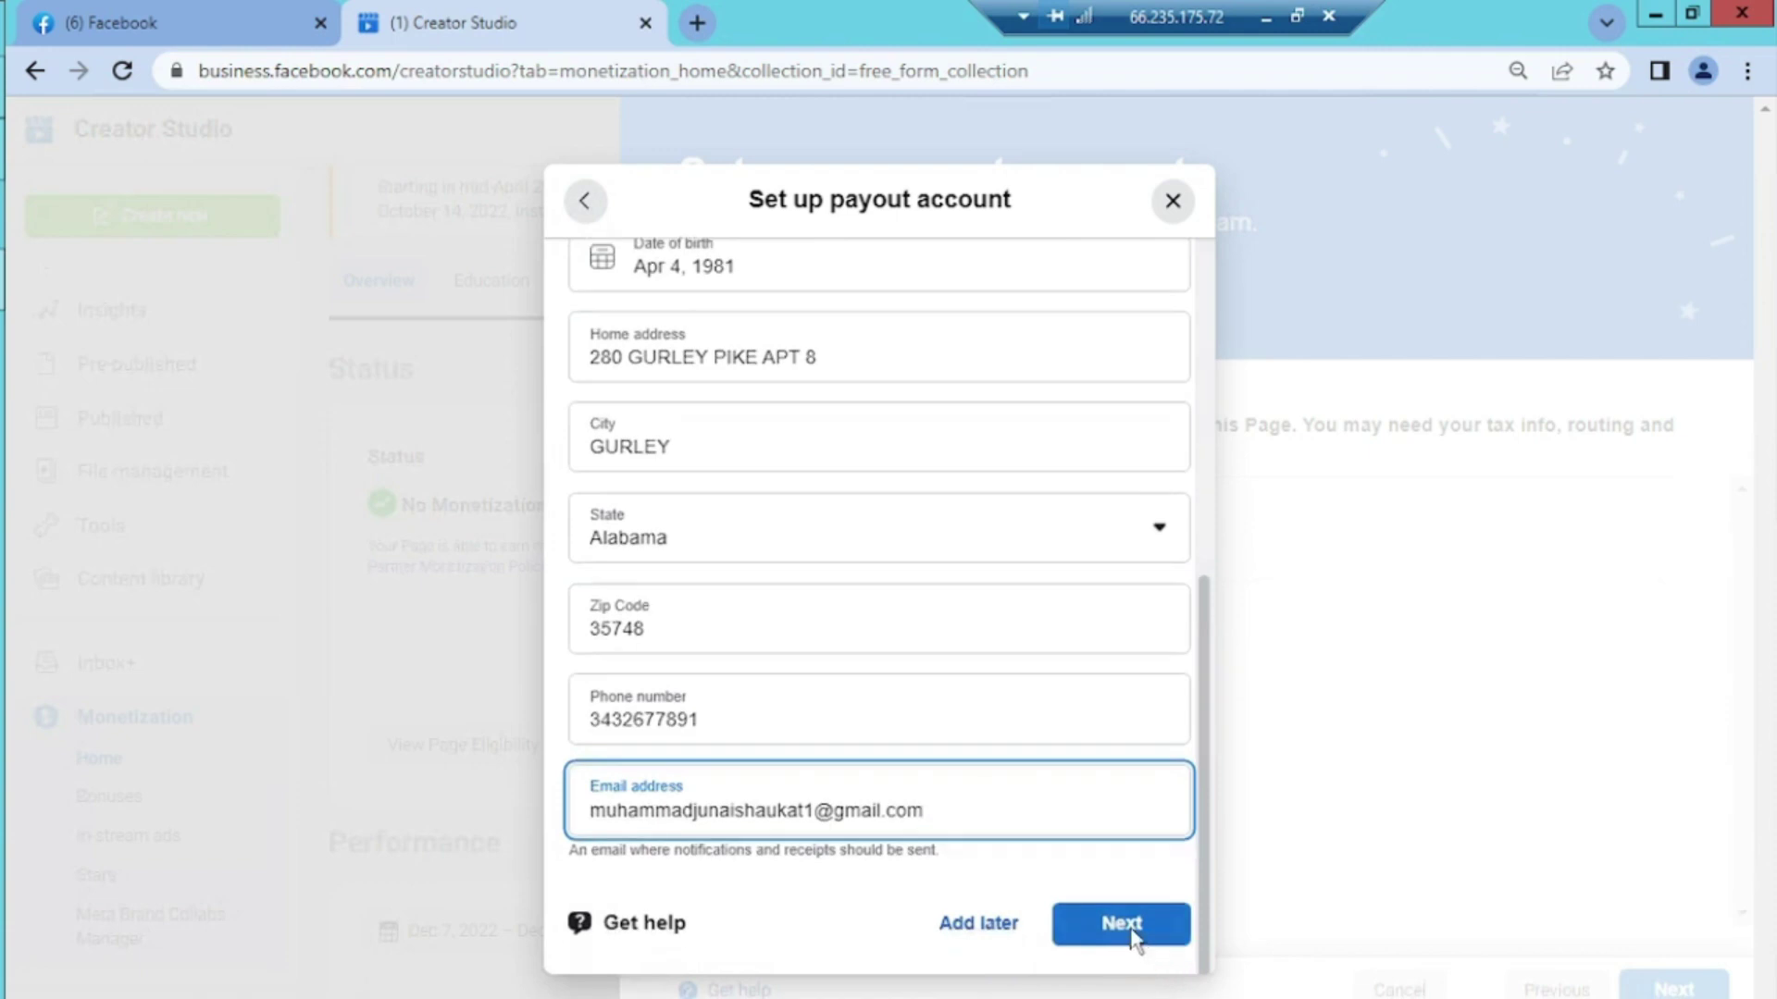
Submit the personal details, choose Manually link bank account, and set the country to United States of America
{"action": "left_click", "coordinate": [1125, 928]}
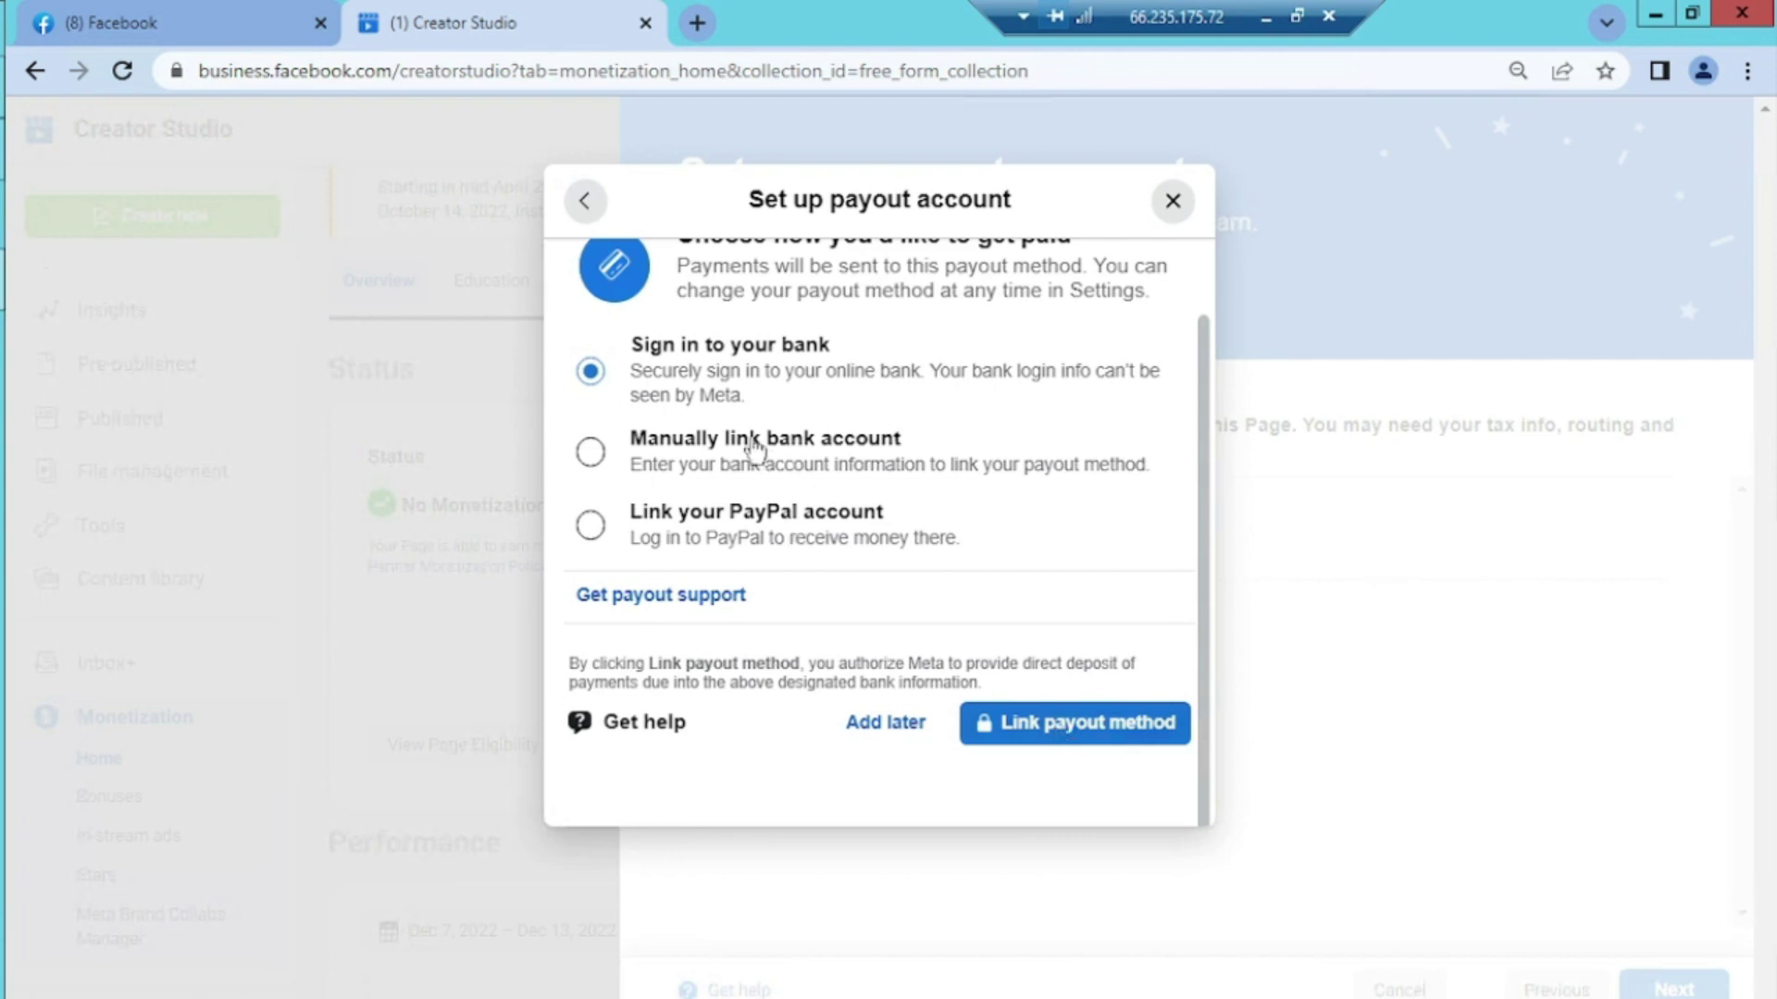
{"action": "left_click", "coordinate": [597, 463]}
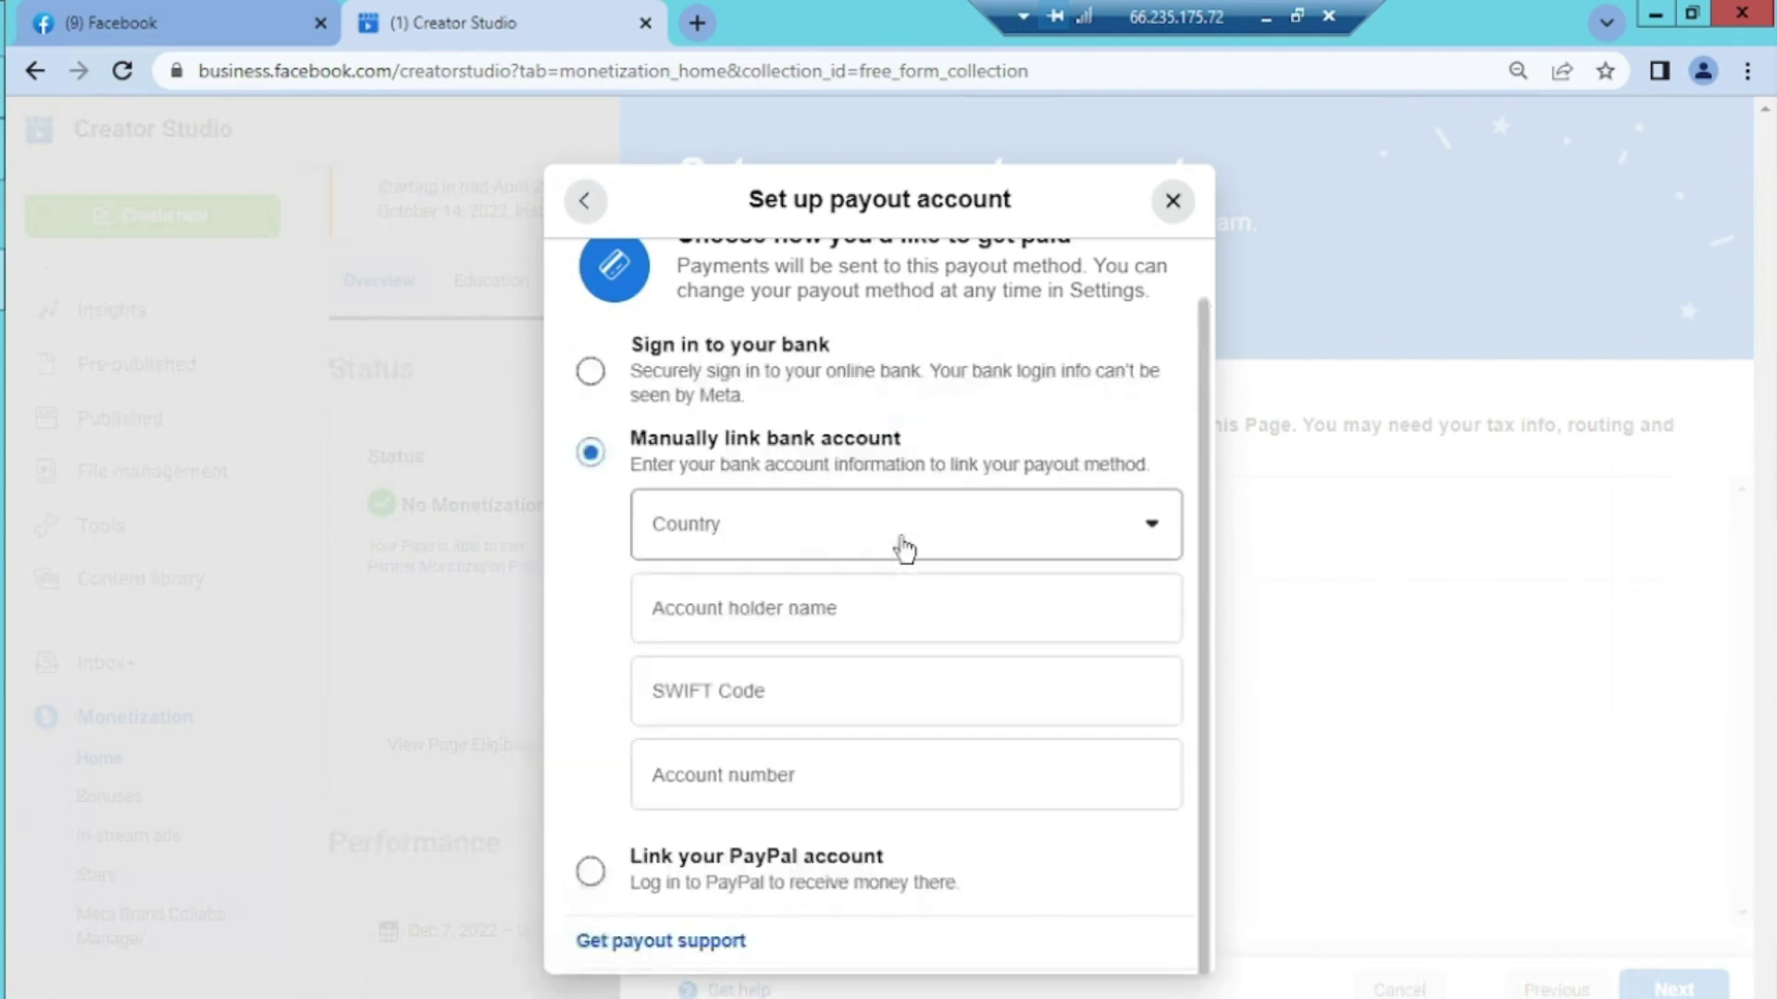
{"action": "left_click", "coordinate": [1154, 532]}
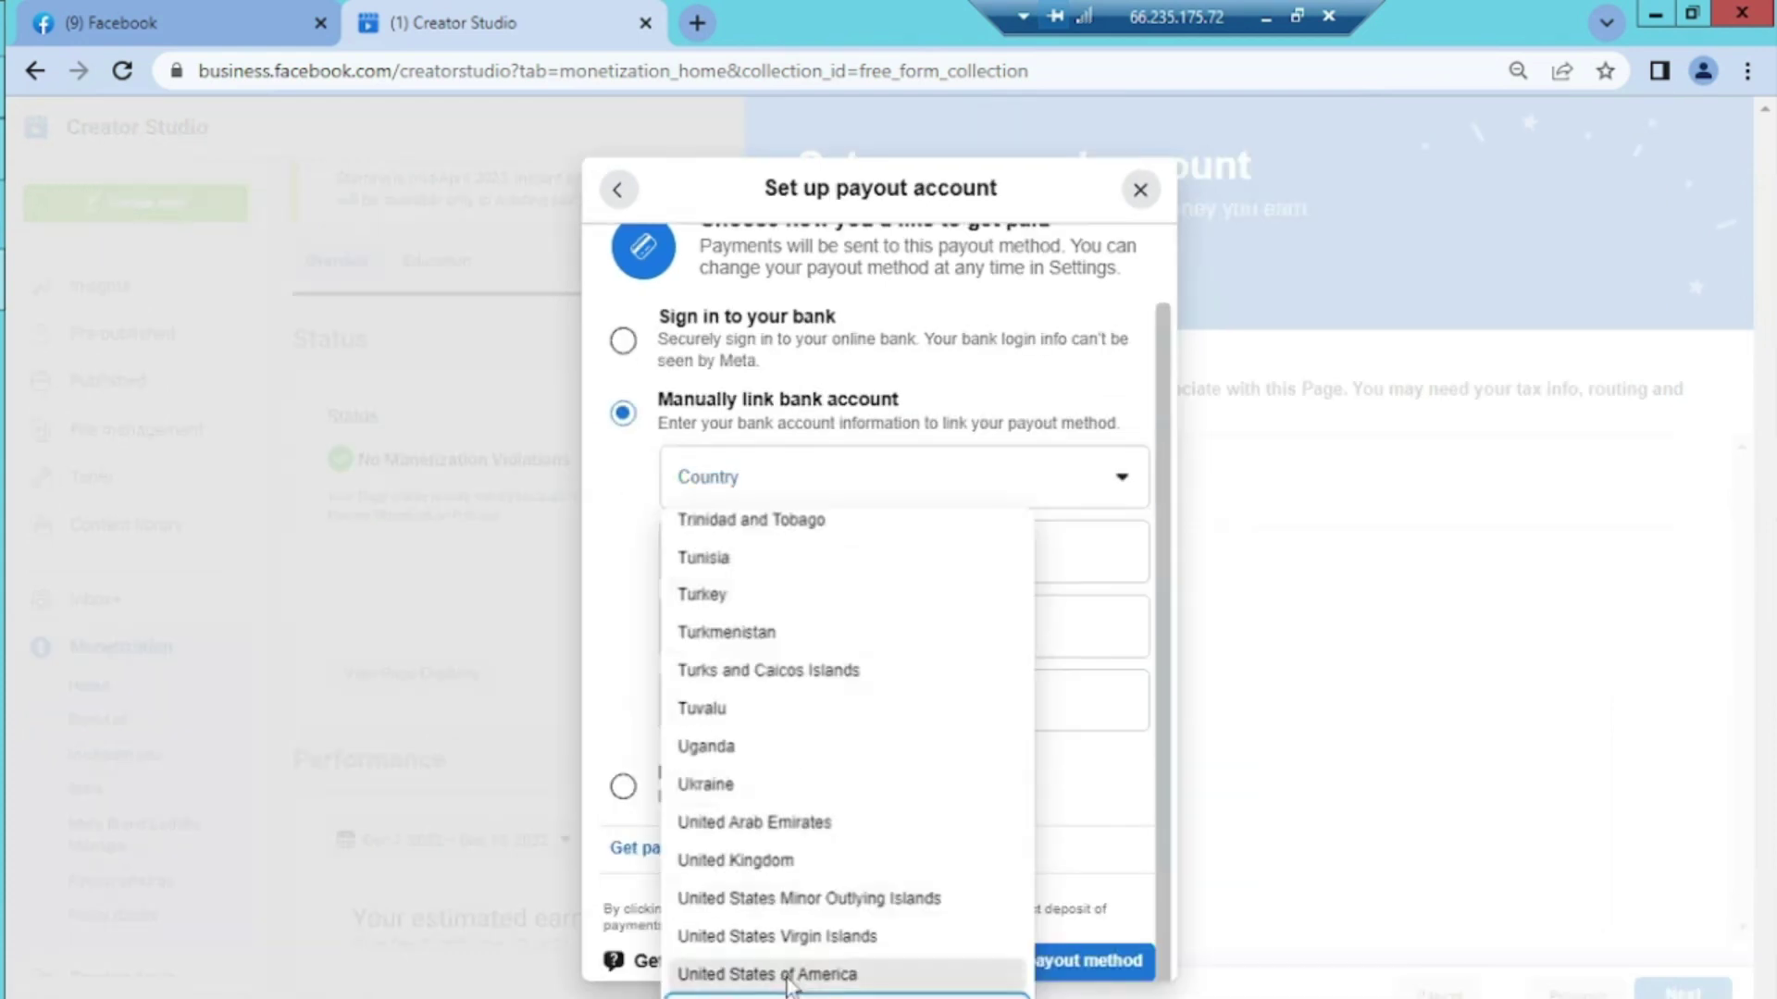
{"action": "left_click", "coordinate": [788, 974]}
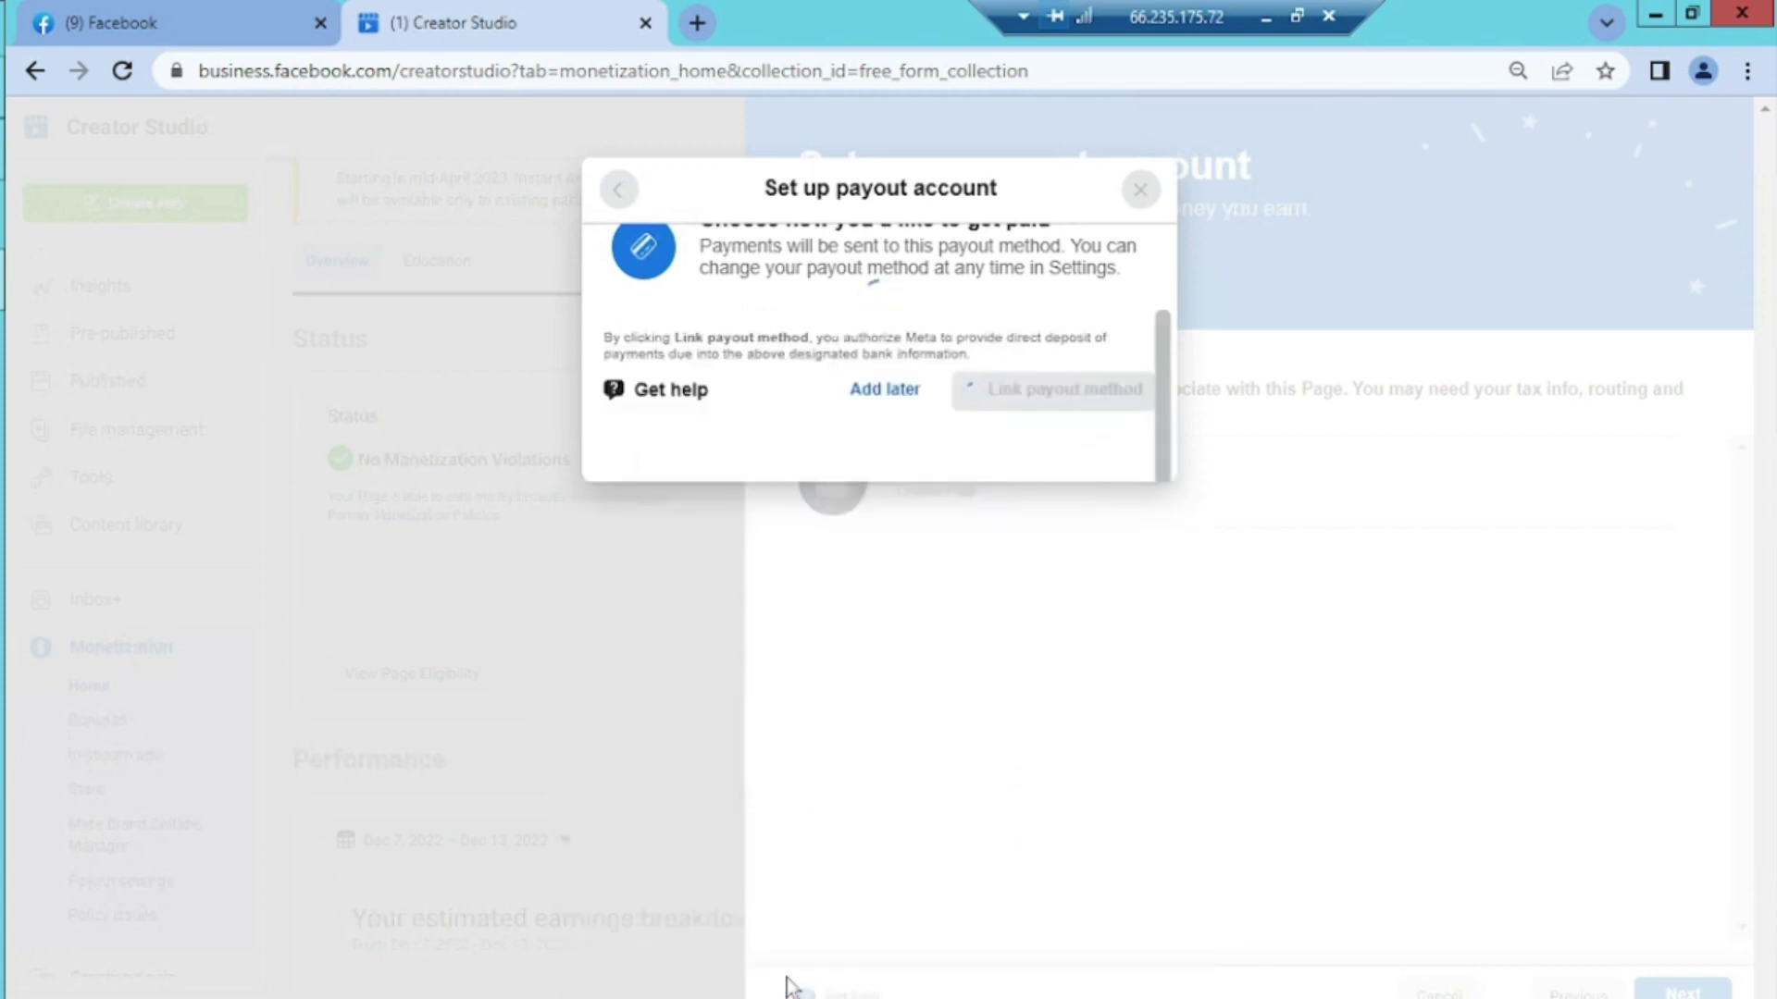
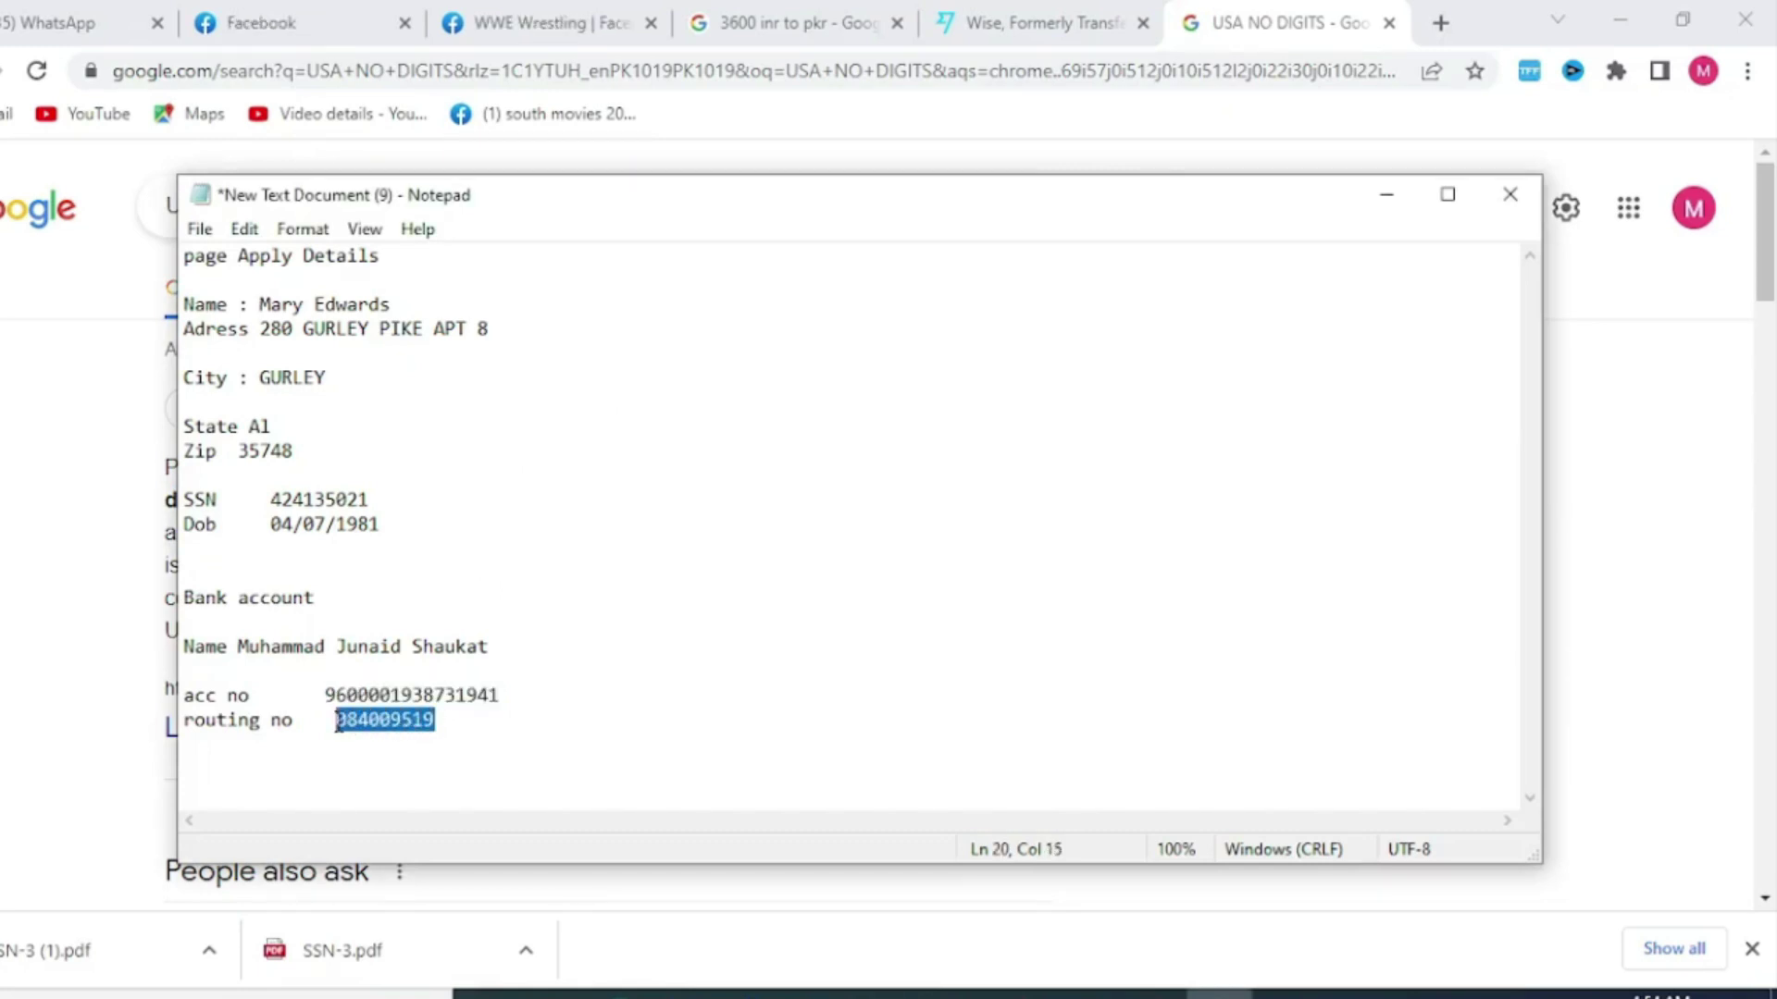
{"action": "left_click", "coordinate": [887, 995]}
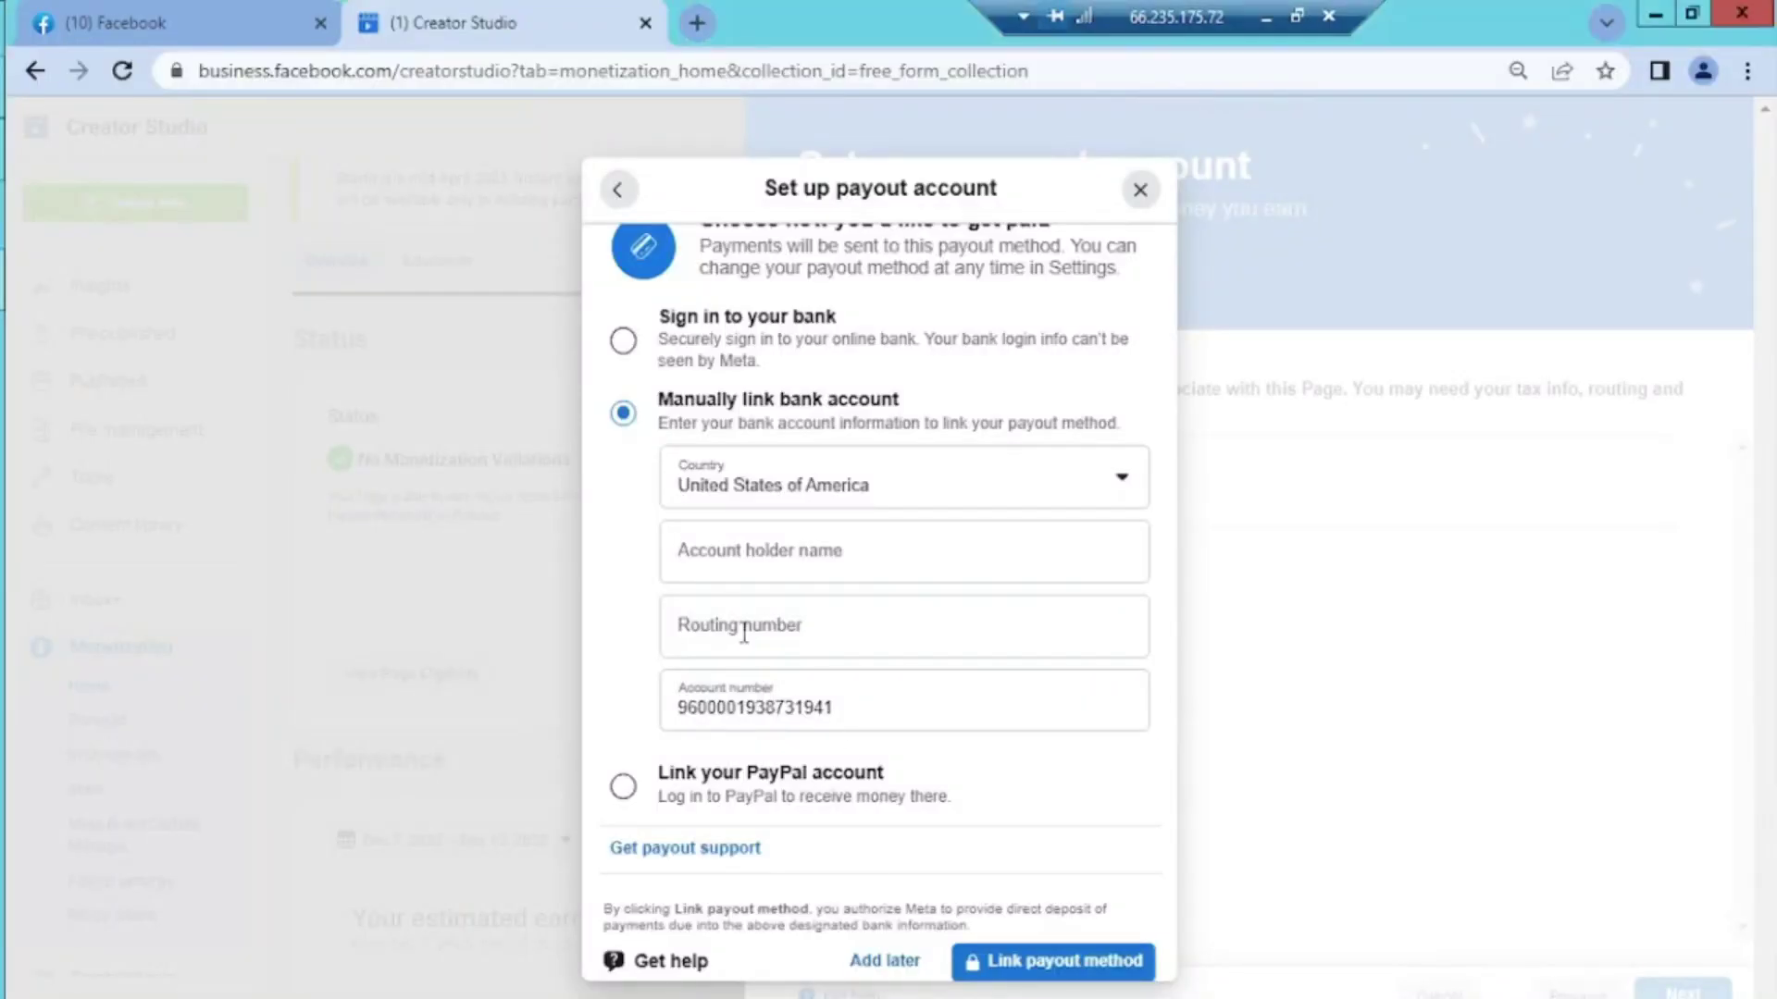
{"action": "left_click", "coordinate": [741, 629]}
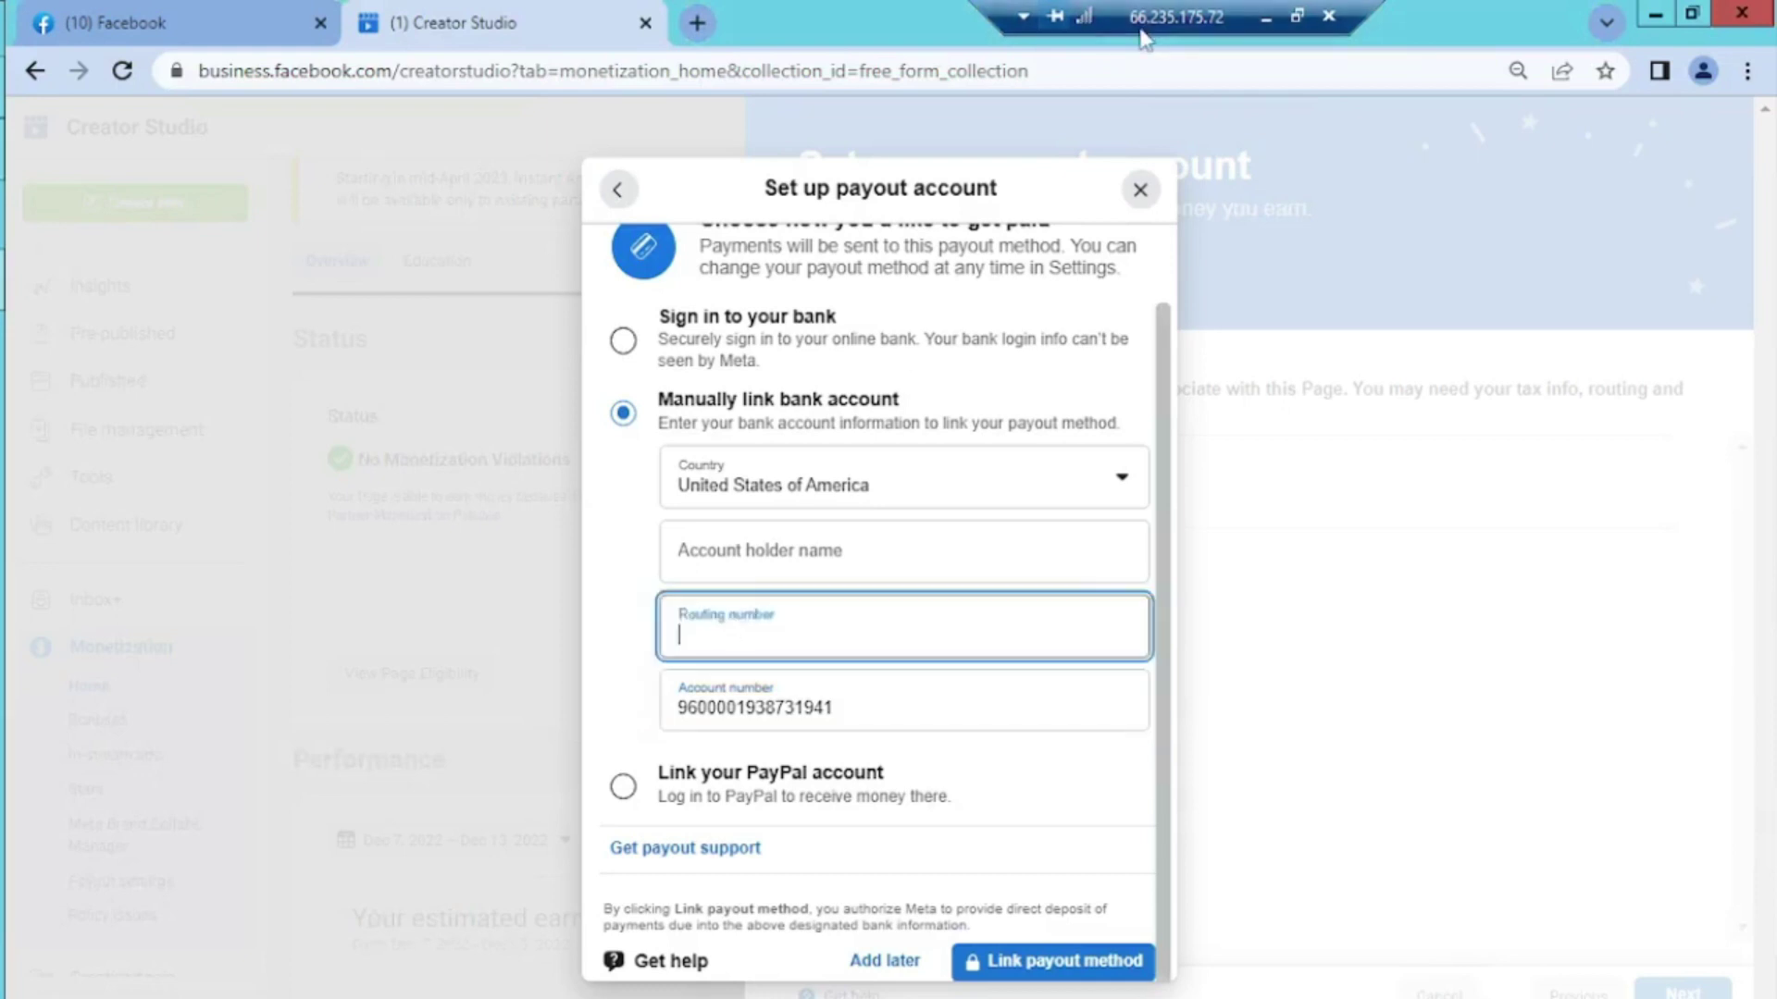
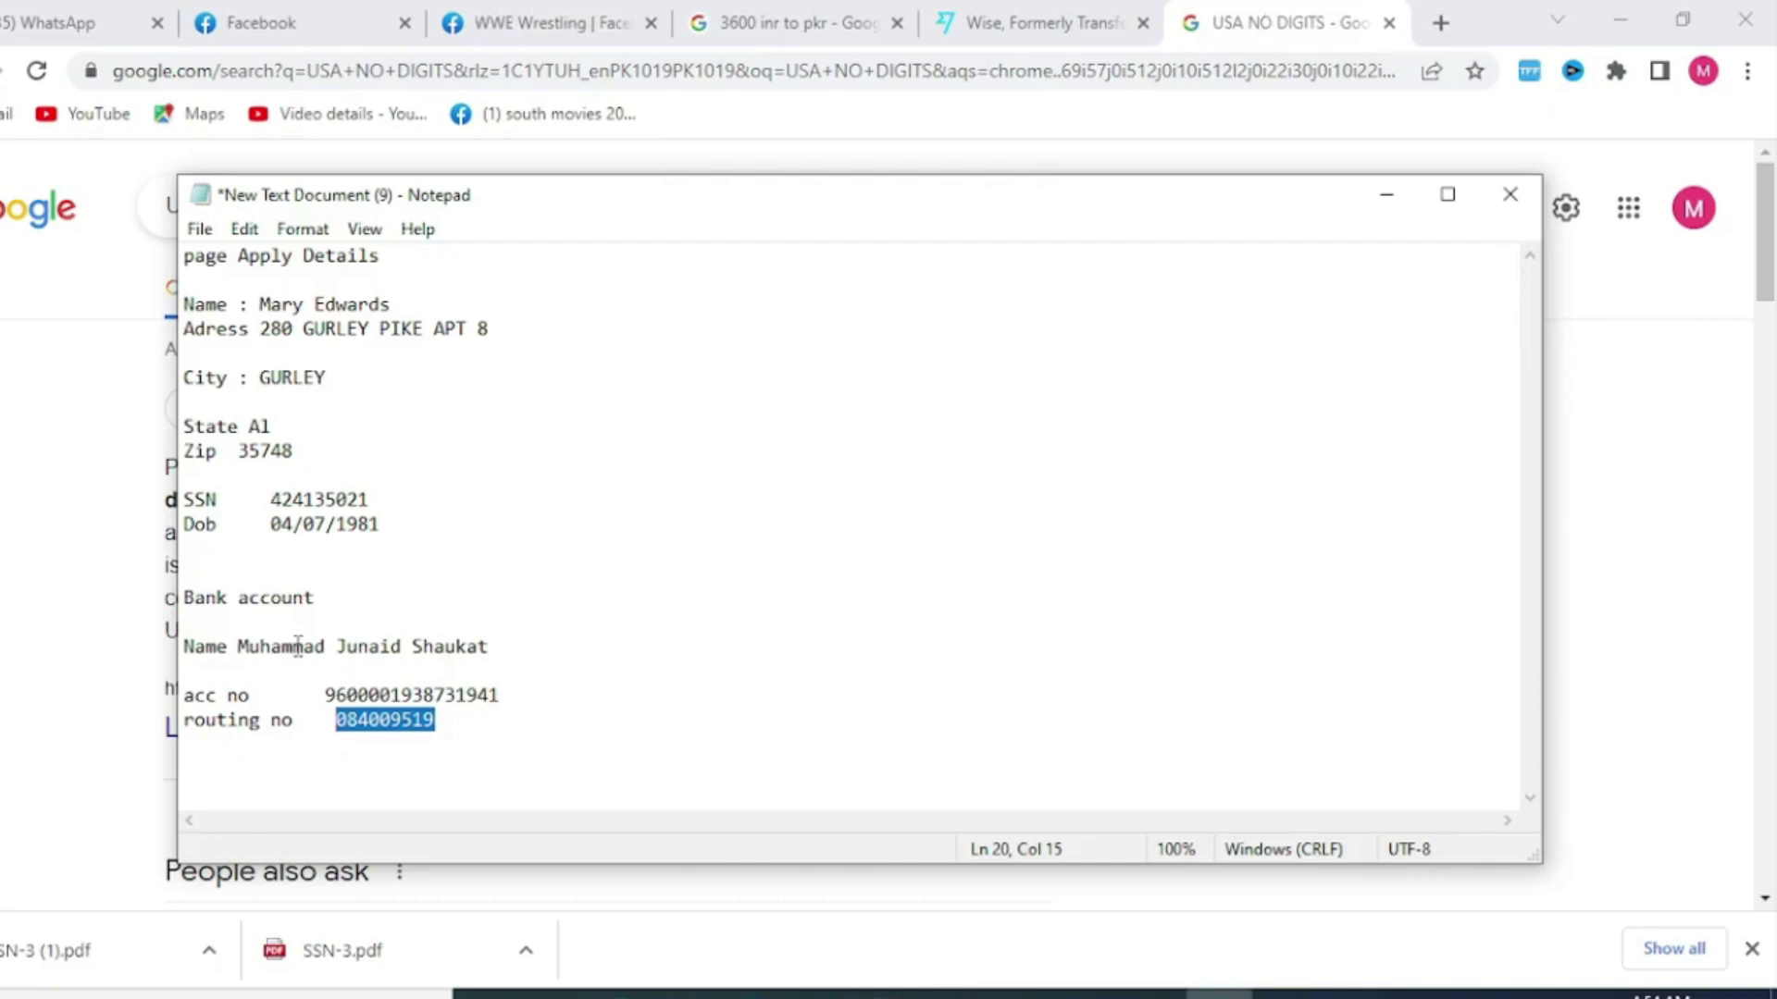
Copy the bank account holder's name from the Notepad notes and return to the remote desktop
{"action": "left_click_drag", "start_coordinate": [238, 646], "coordinate": [496, 641]}
{"action": "key", "text": "ctrl+c"}
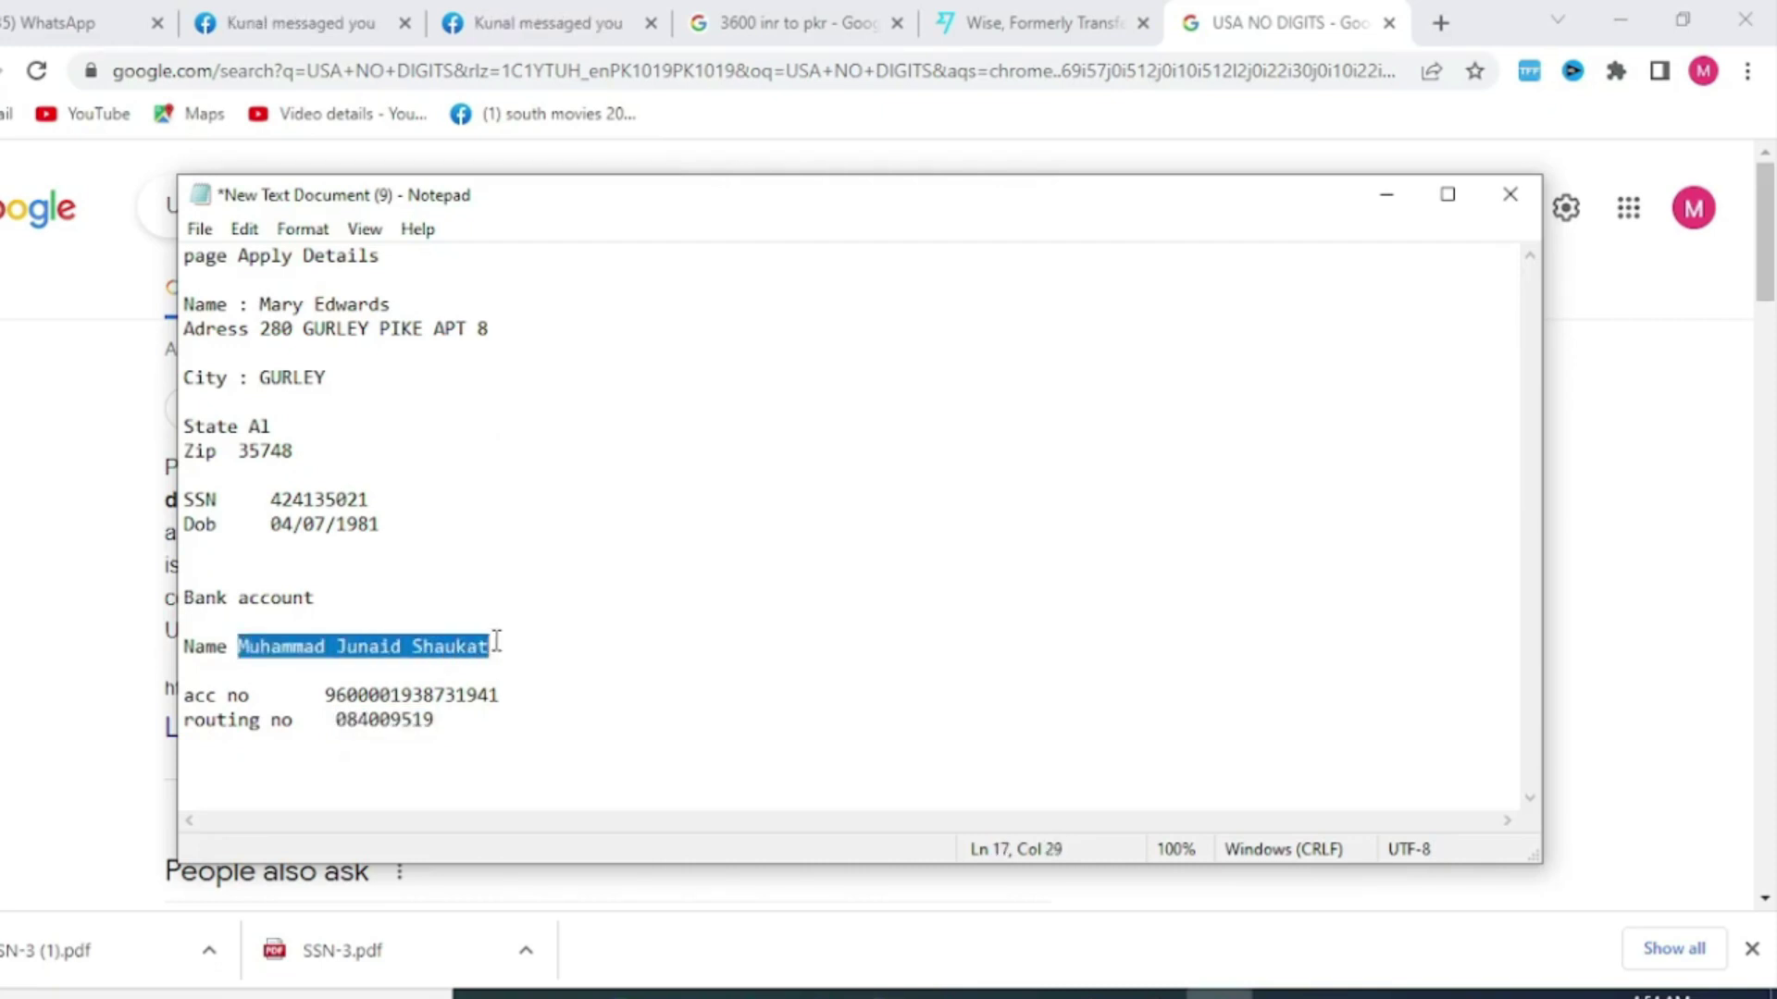
{"action": "key", "text": "alt+Tab"}
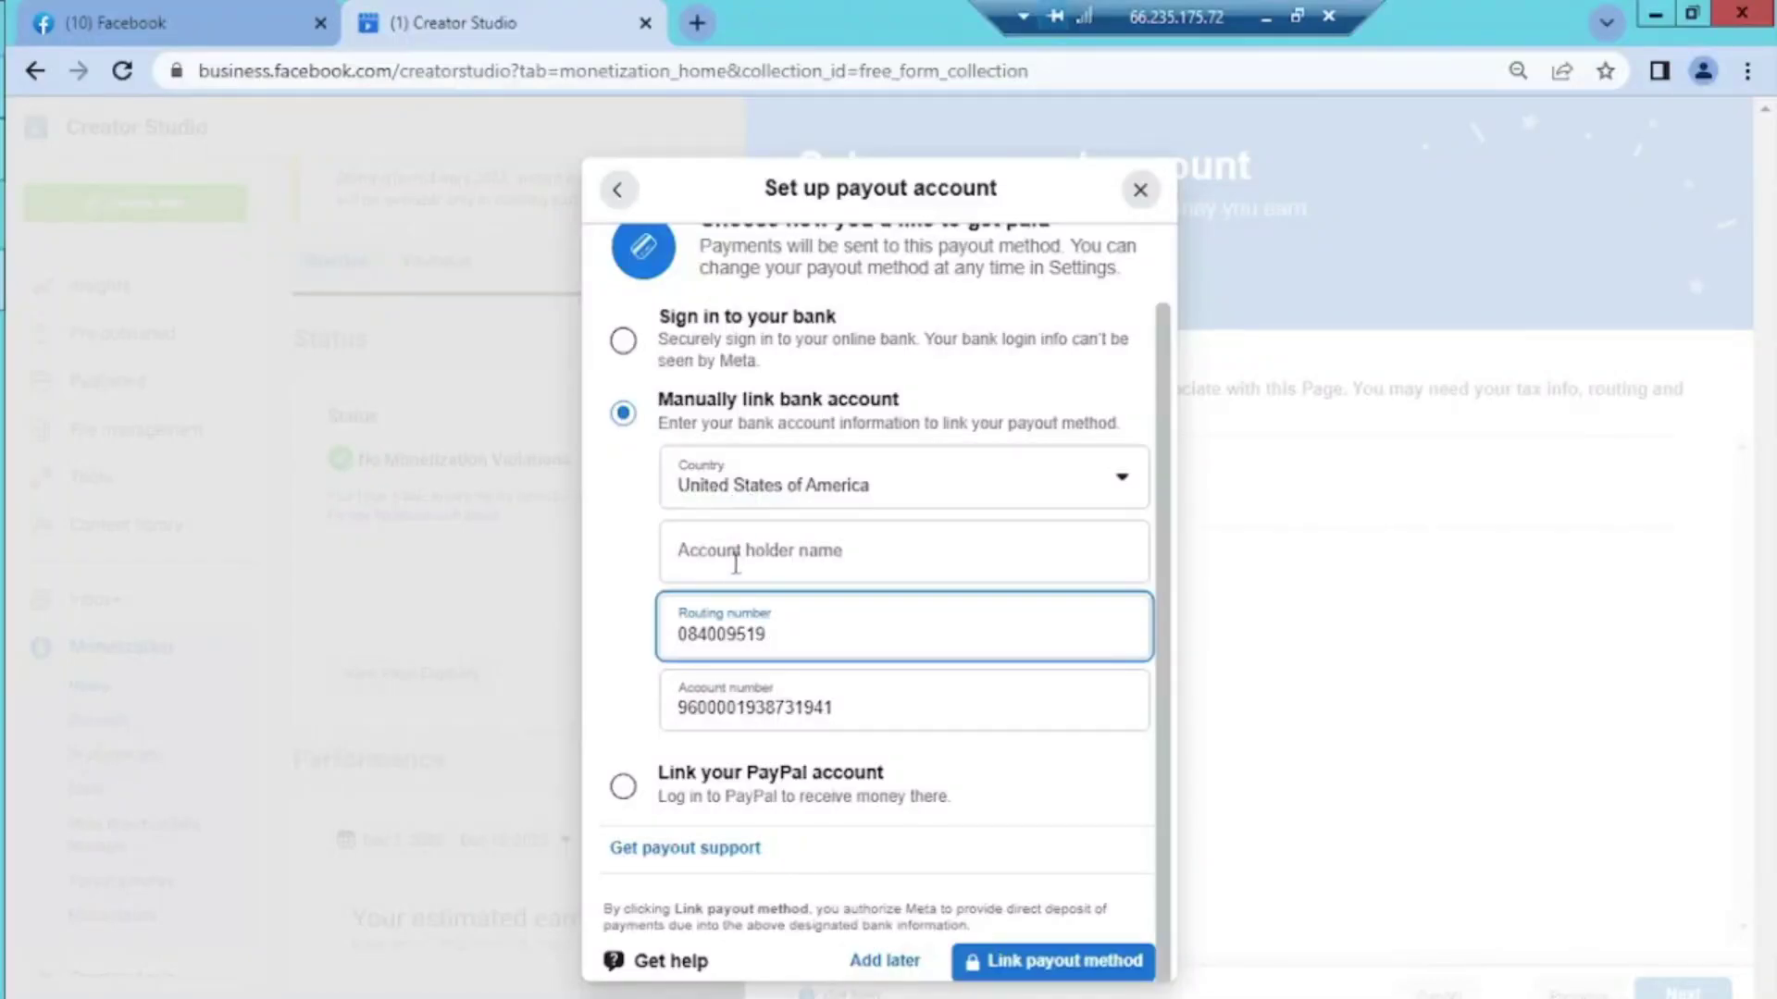
Paste the holder's name into Account holder name, verify the account number, and link the bank payout method
{"action": "left_click", "coordinate": [736, 562]}
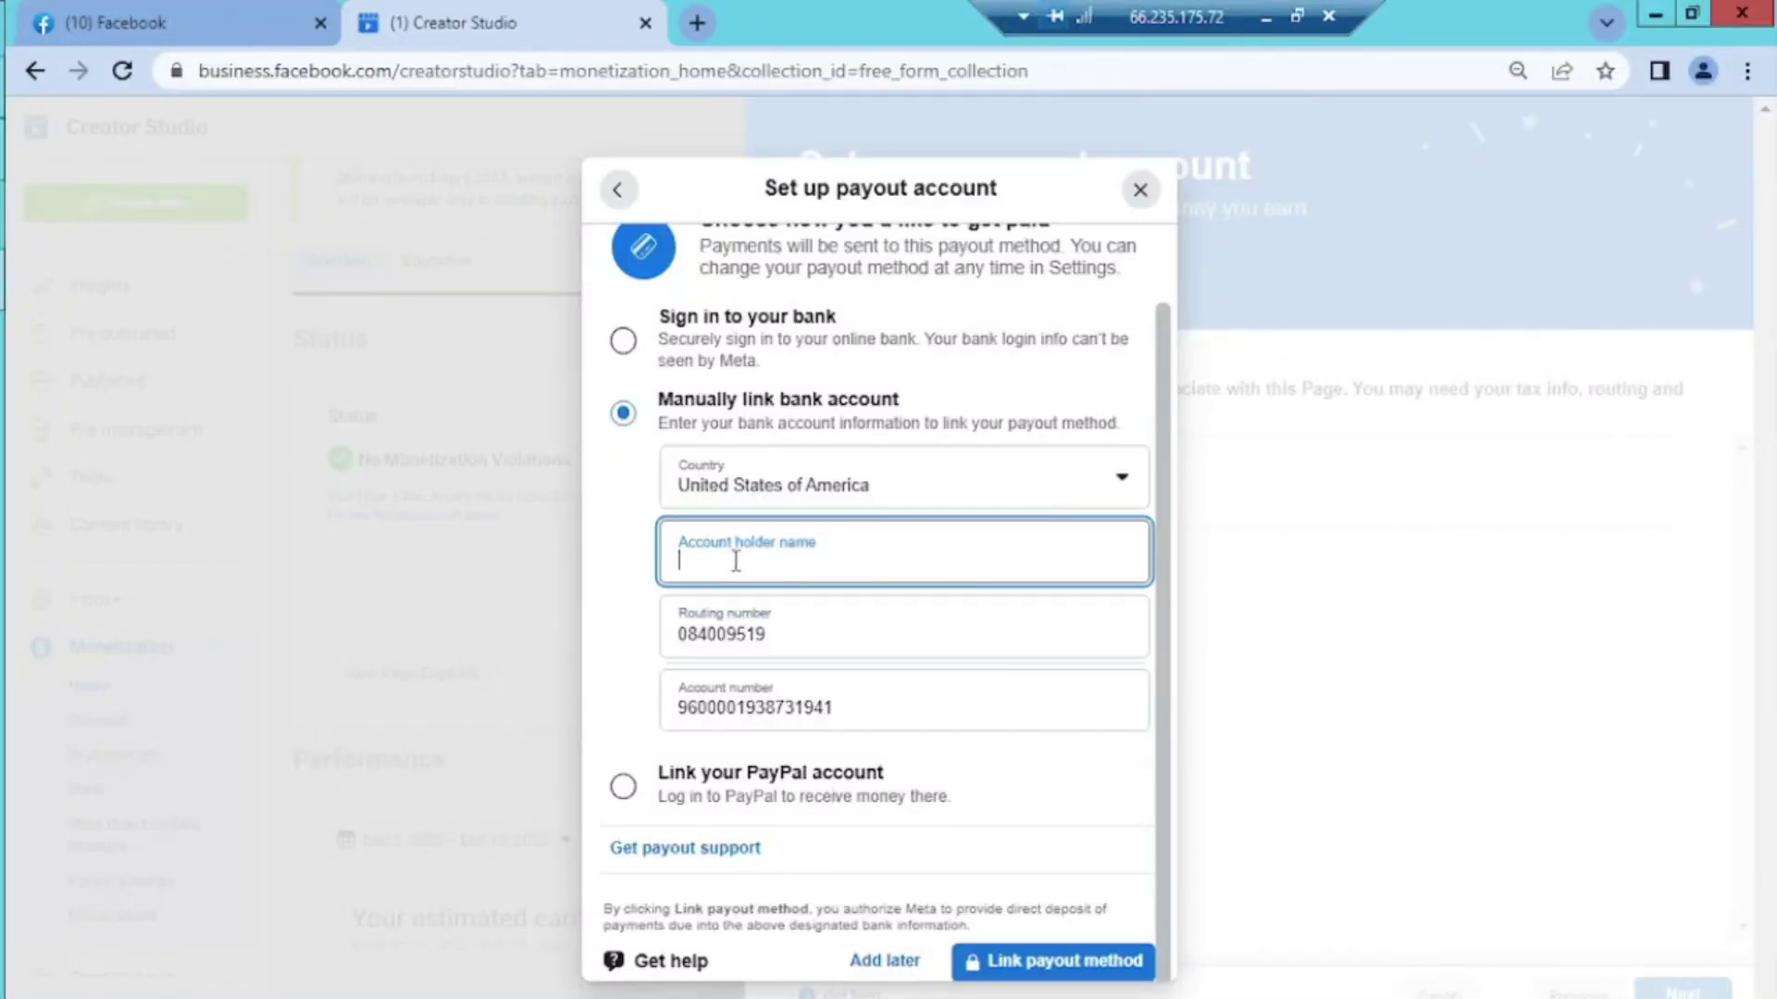
{"action": "key", "text": "ctrl+v"}
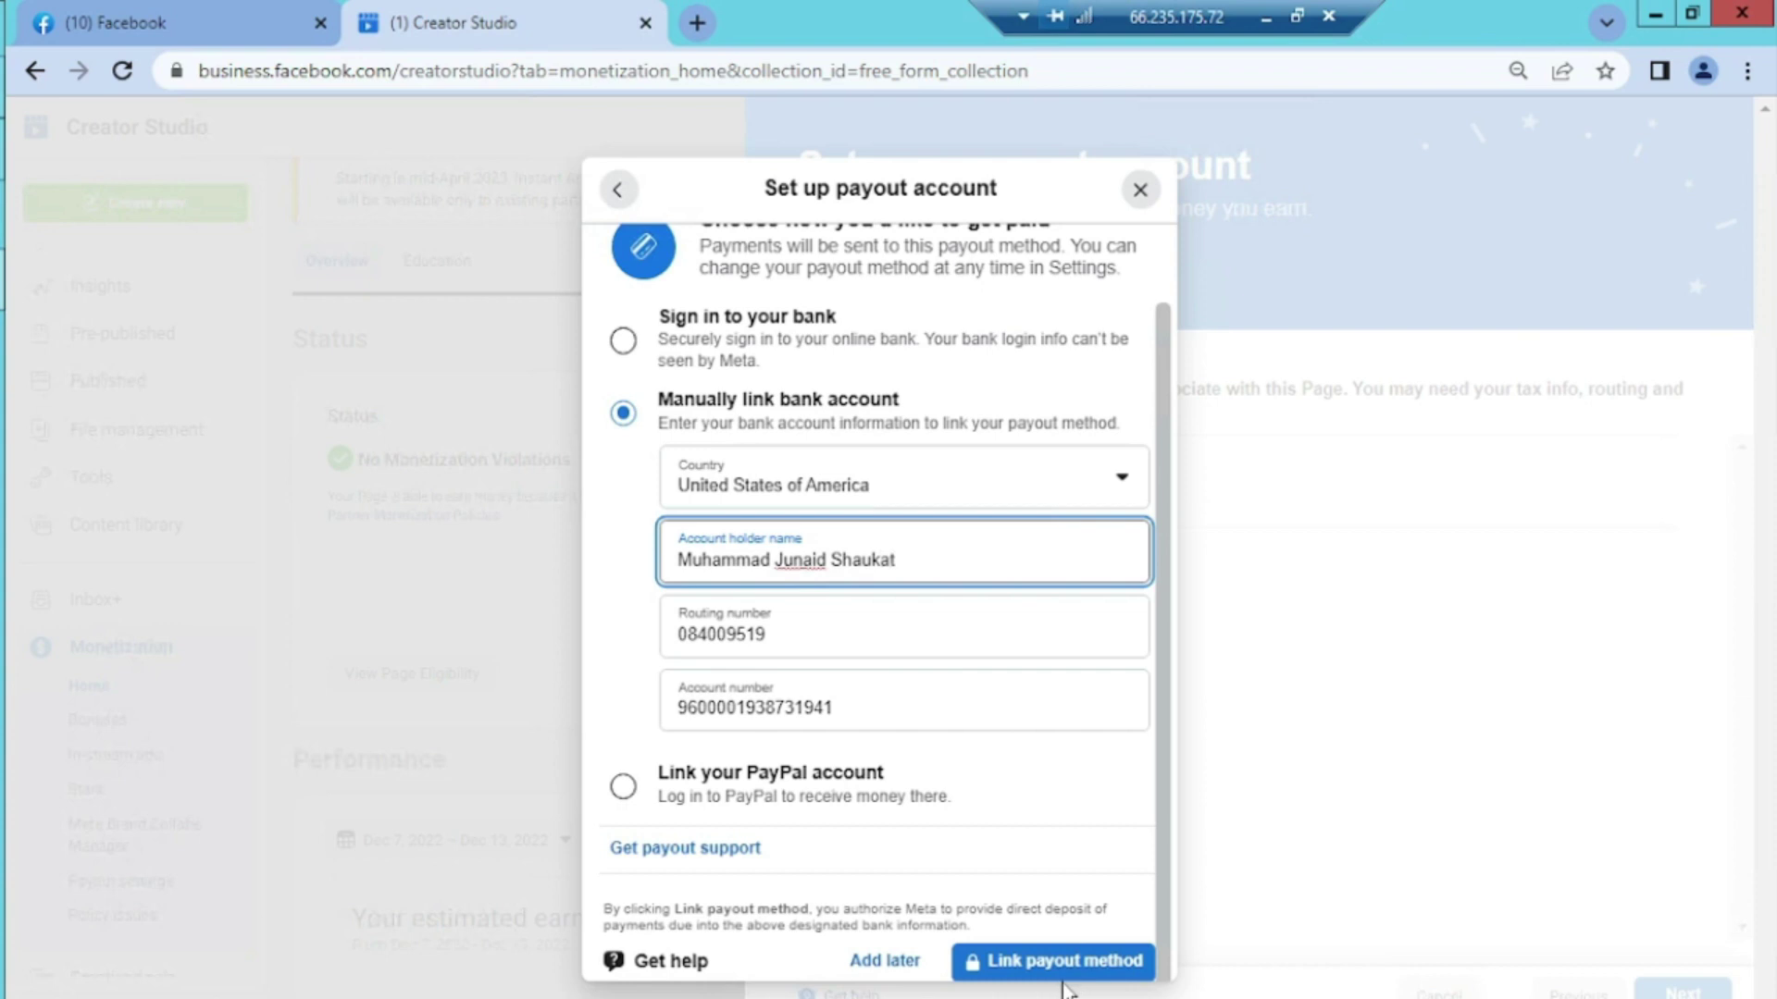
{"action": "left_click", "coordinate": [676, 708]}
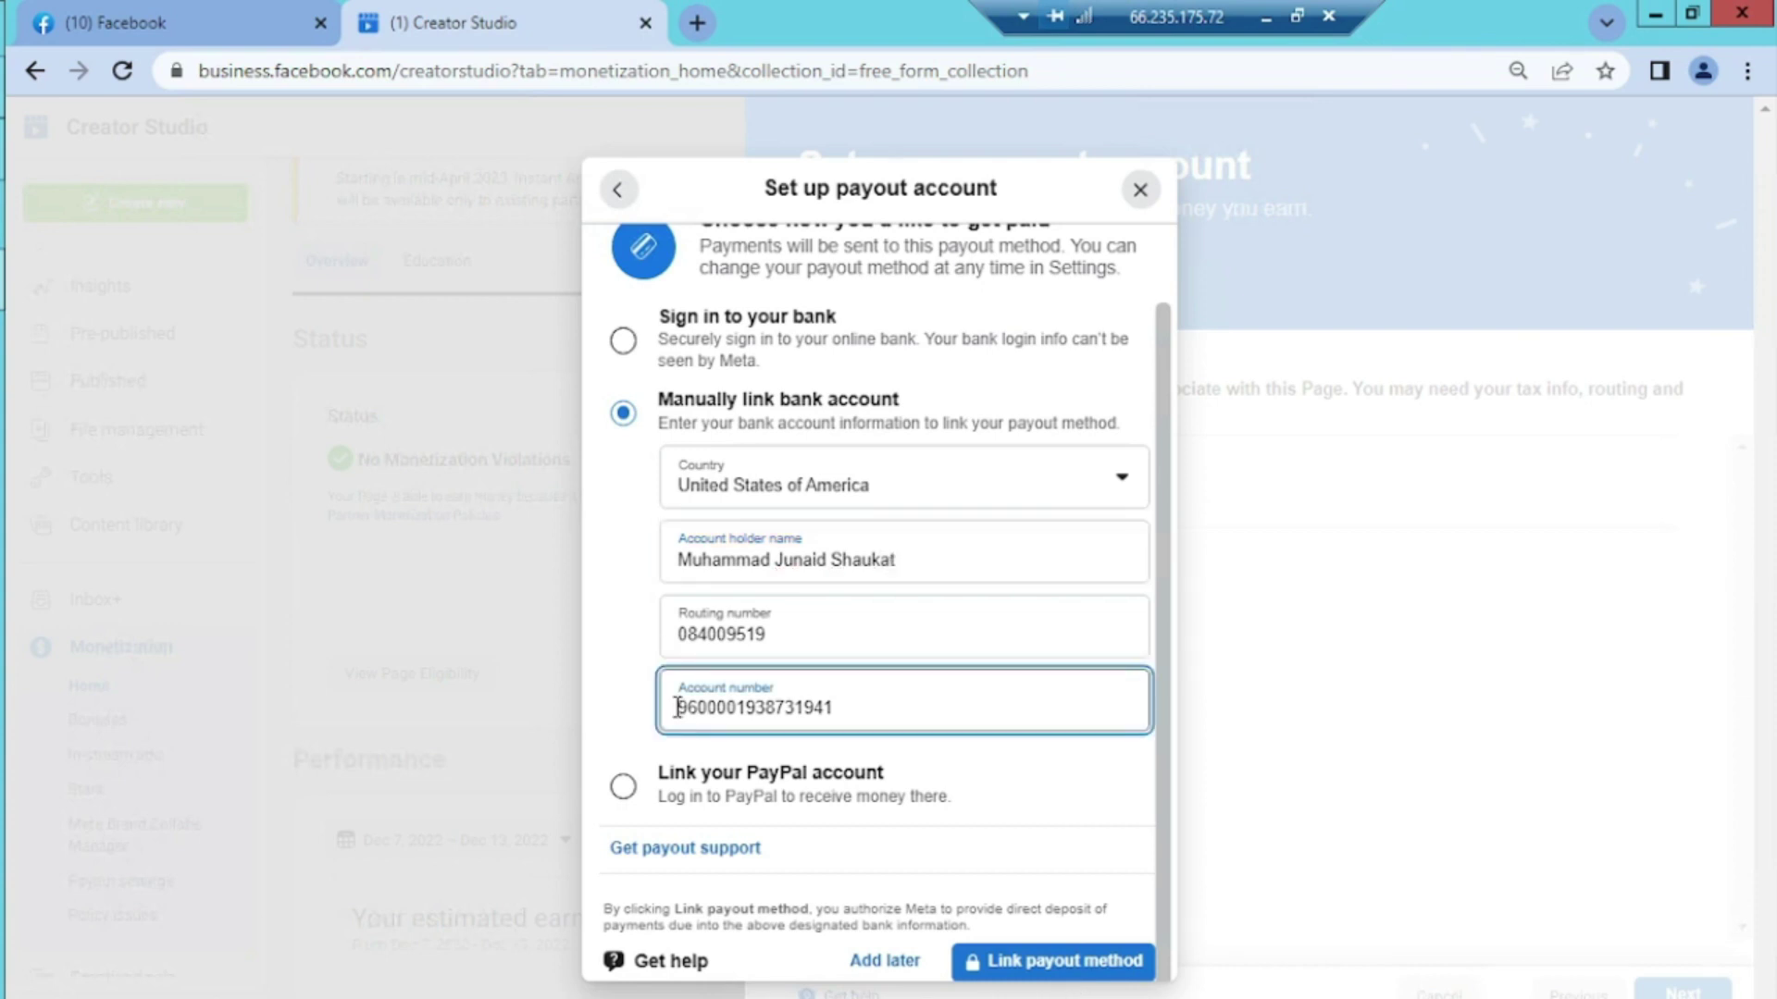
{"action": "left_click", "coordinate": [1068, 963]}
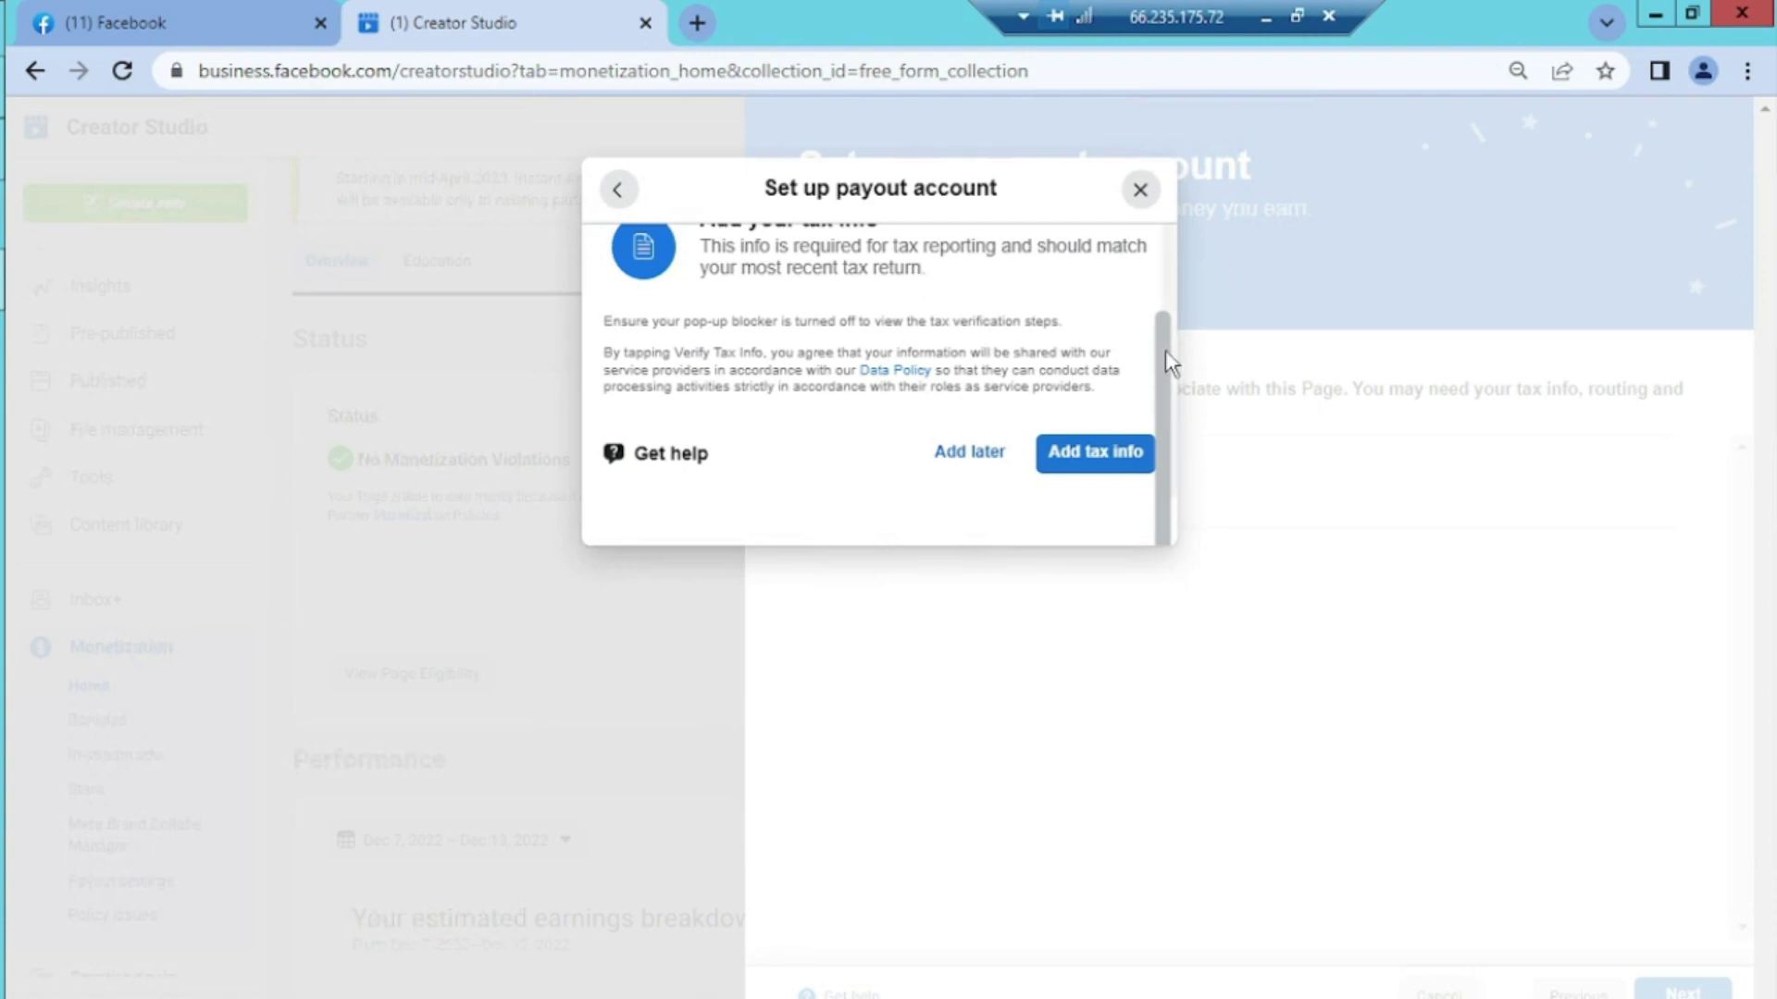
Start Add tax info, continue past the login popup, and answer Yes to U.S. citizen or resident
{"action": "left_click", "coordinate": [1092, 460]}
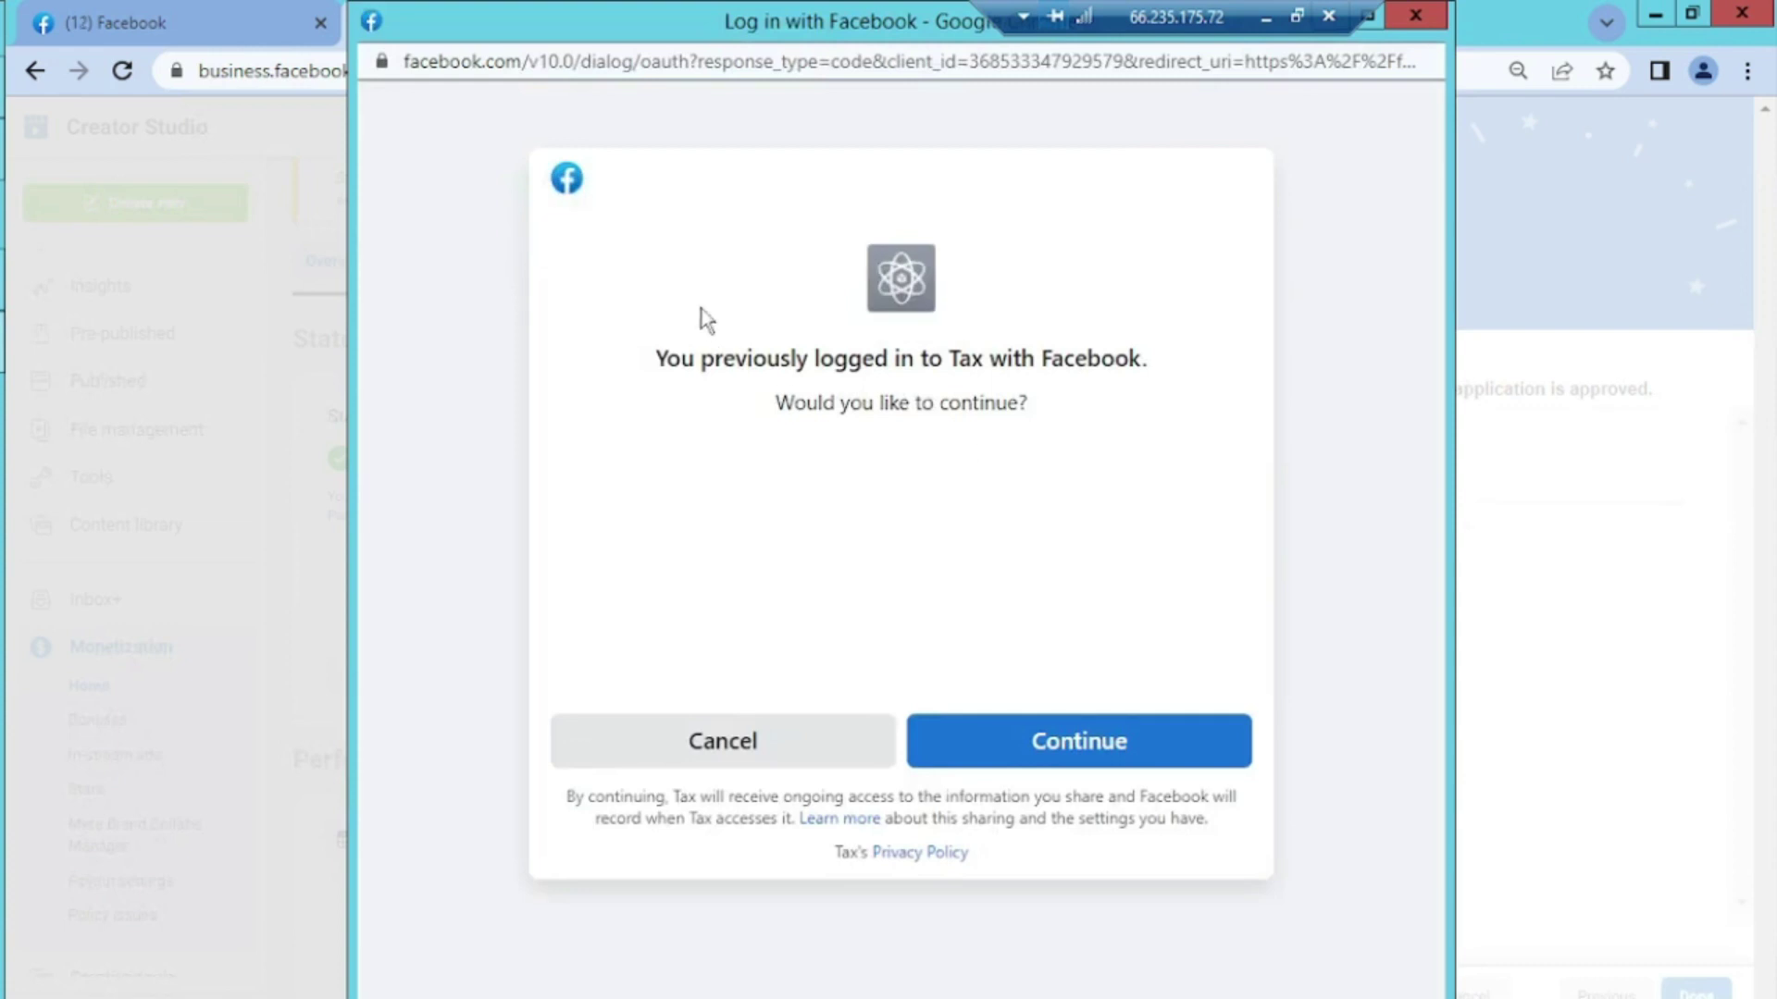
{"action": "left_click", "coordinate": [1083, 752]}
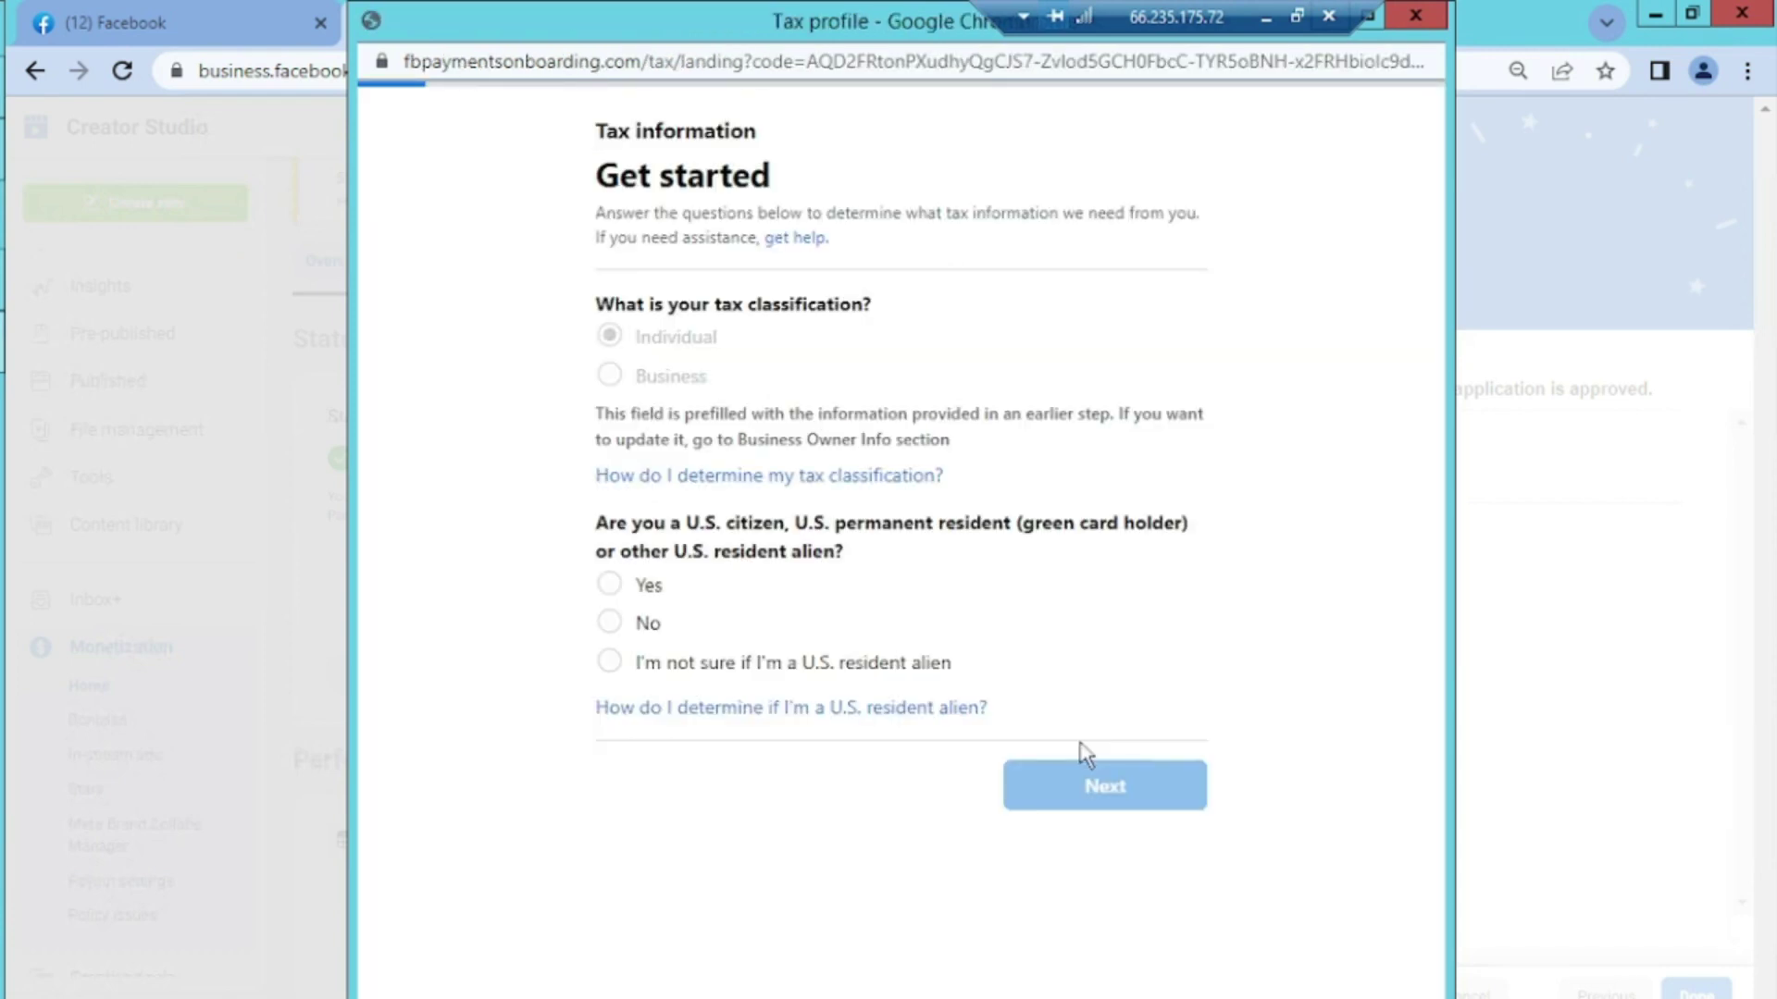
{"action": "left_click", "coordinate": [609, 584]}
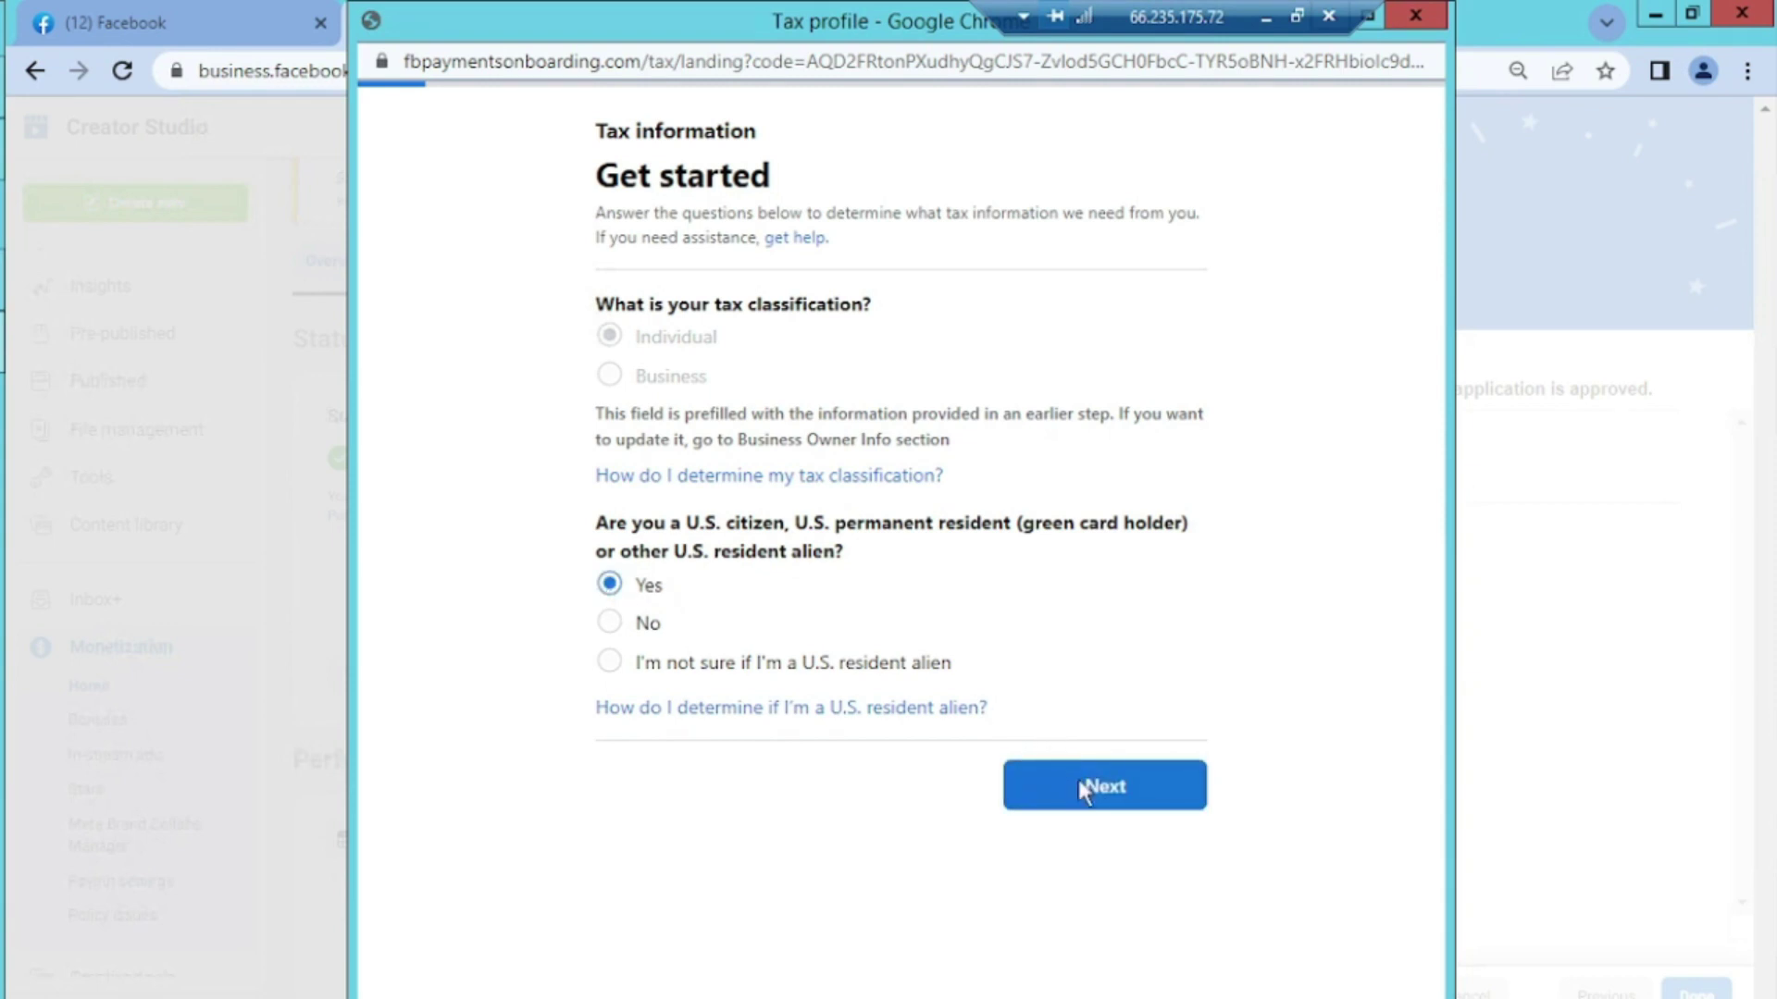
{"action": "left_click", "coordinate": [1079, 785]}
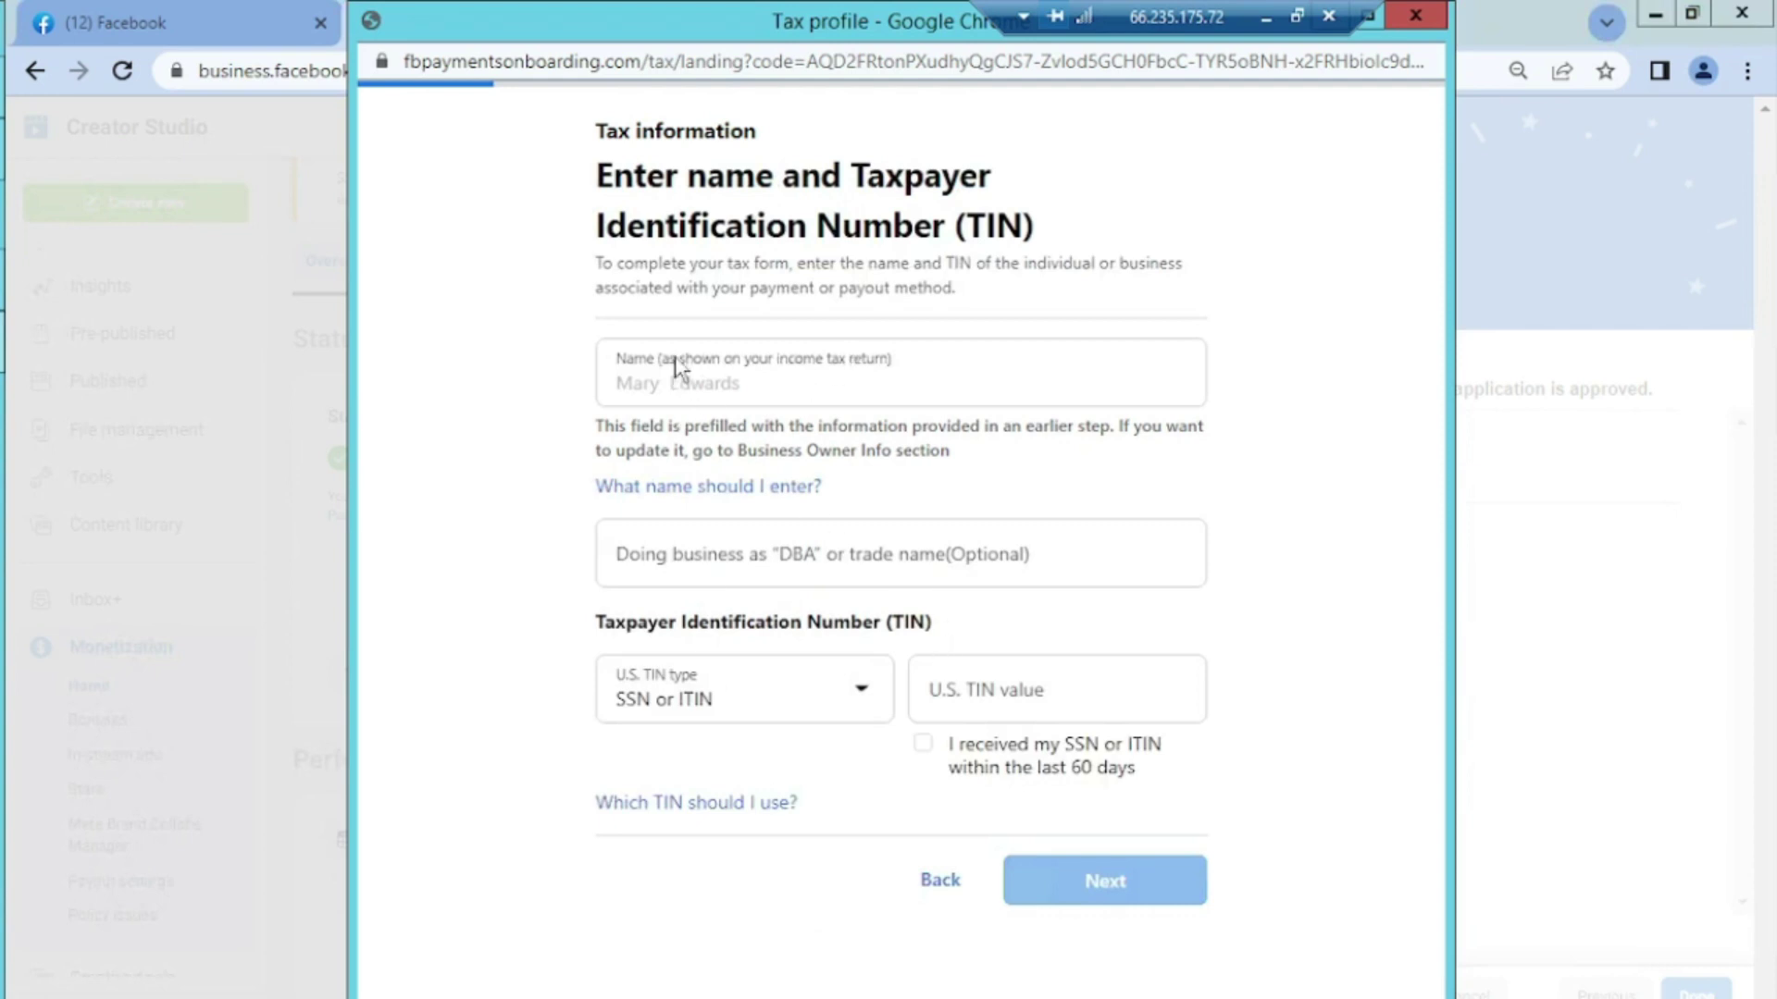
Choose 'SSN or ITIN' as the U.S. TIN type on the name and TIN page
{"action": "left_click", "coordinate": [866, 699]}
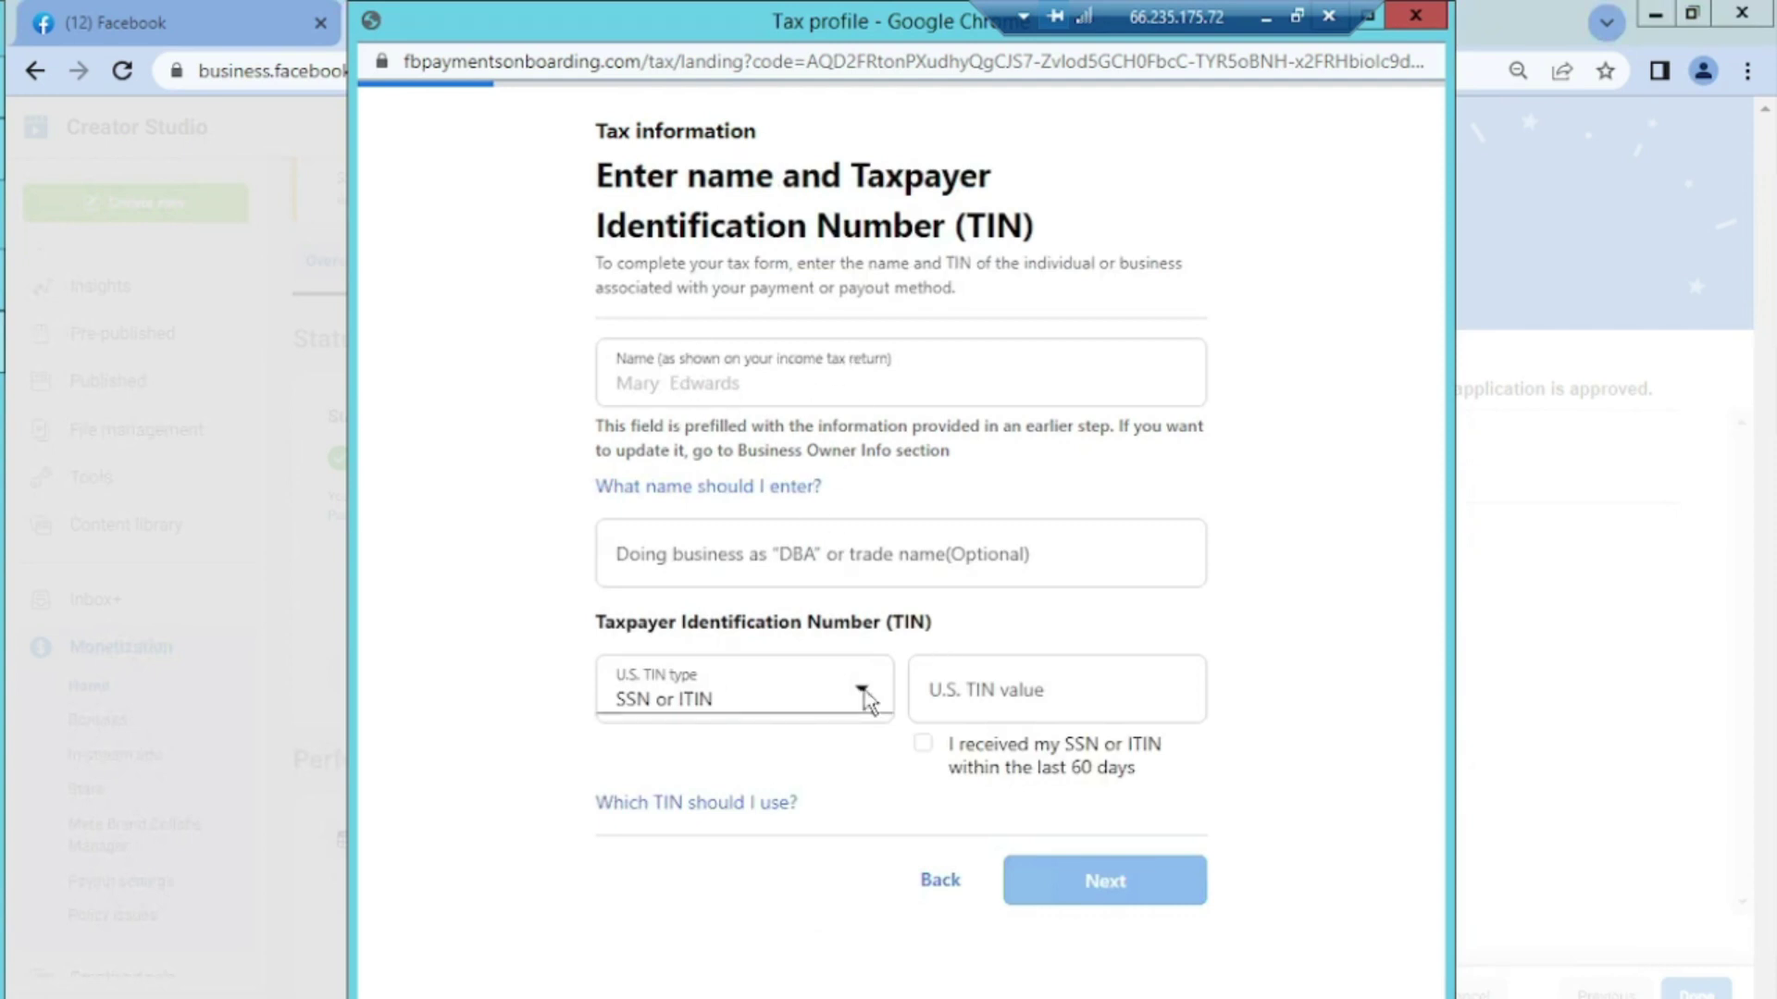
{"action": "left_click", "coordinate": [866, 699]}
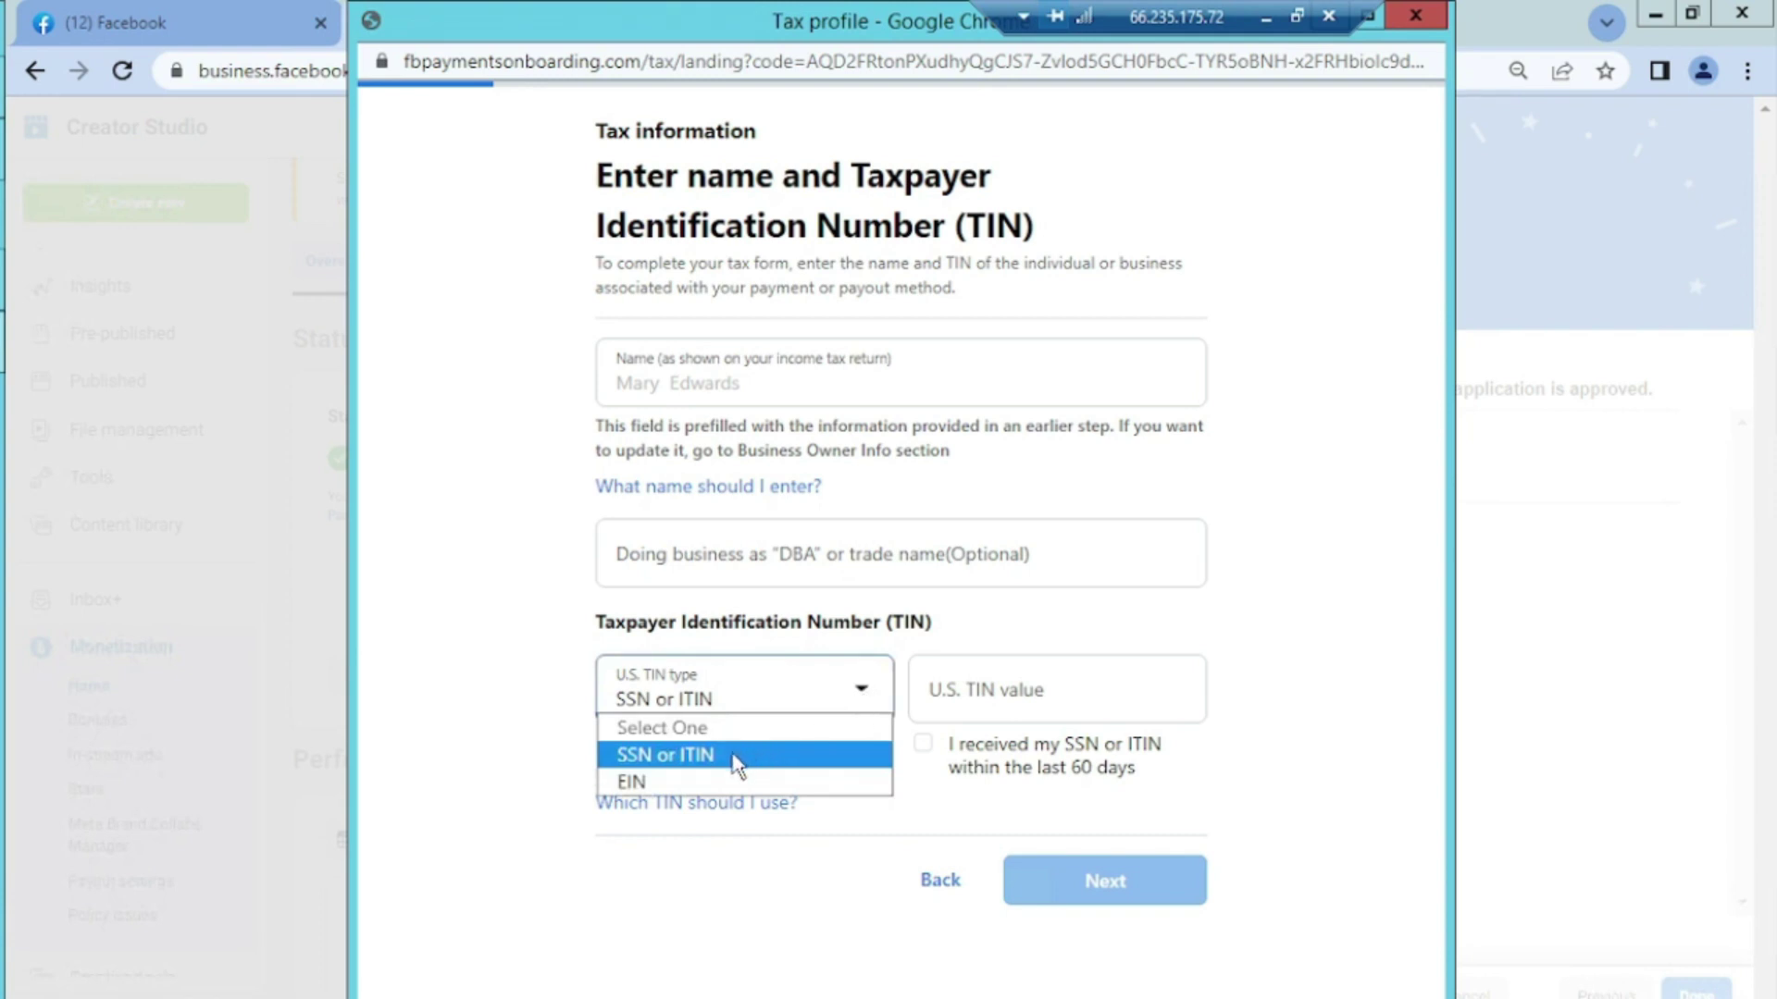
{"action": "left_click", "coordinate": [735, 755]}
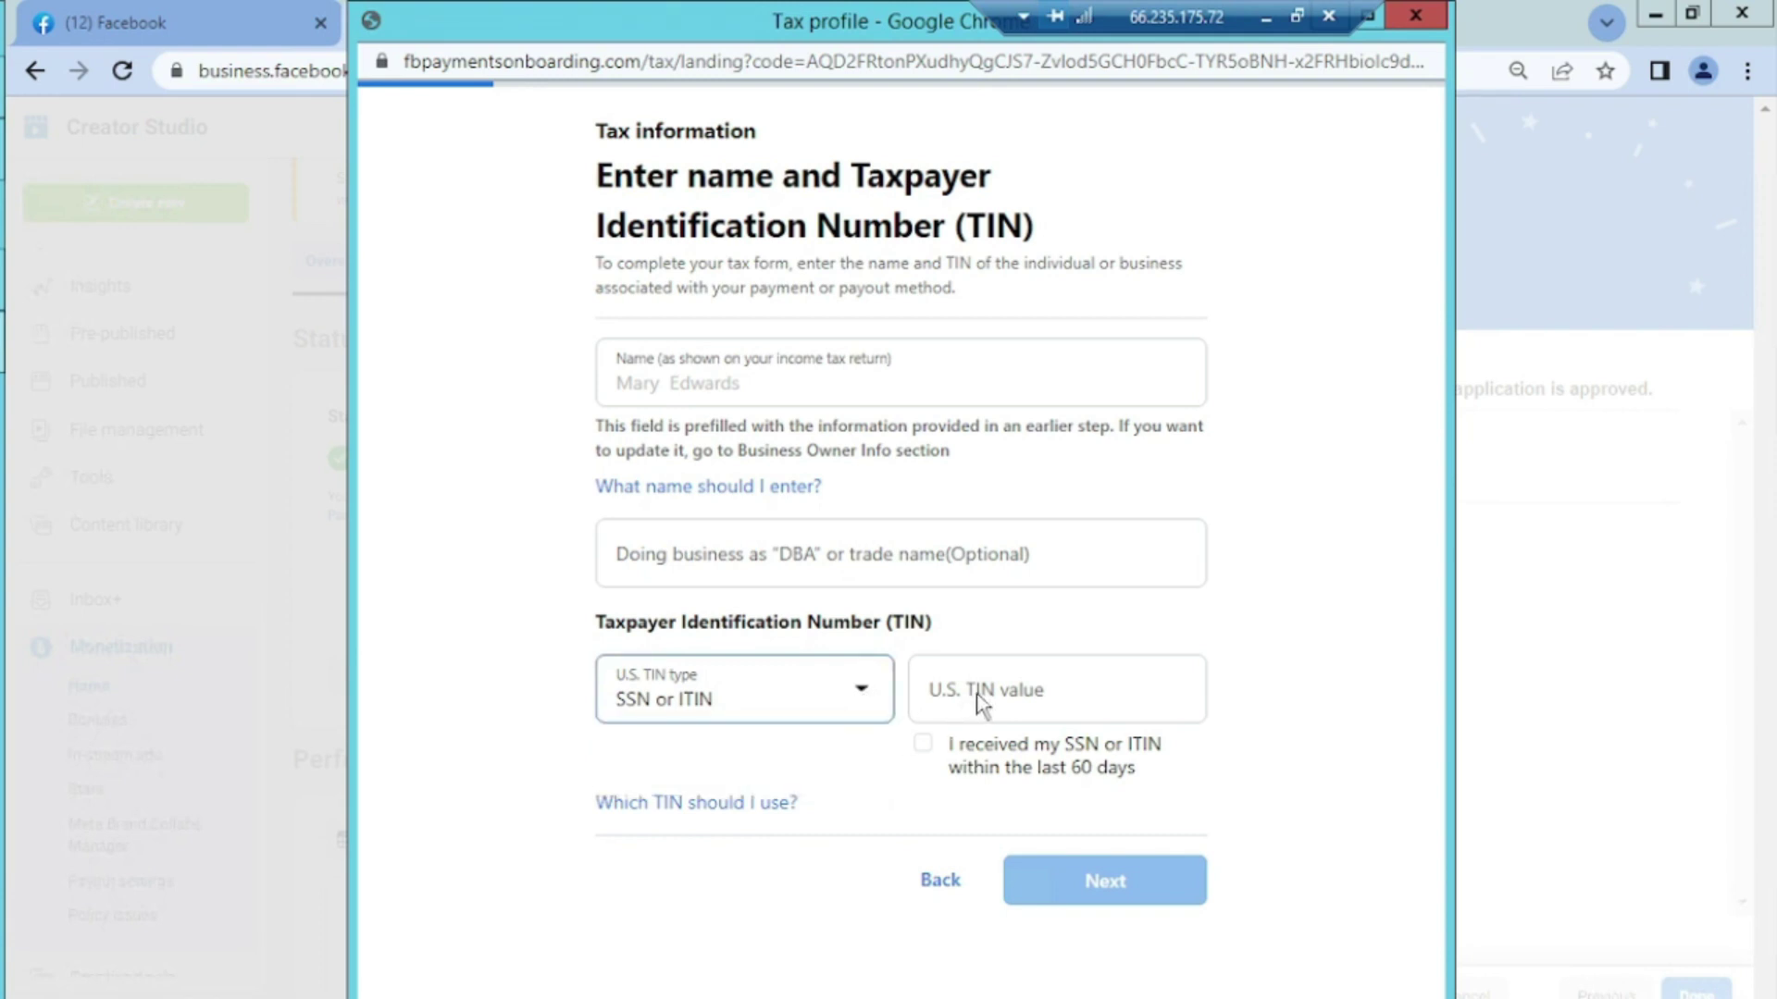
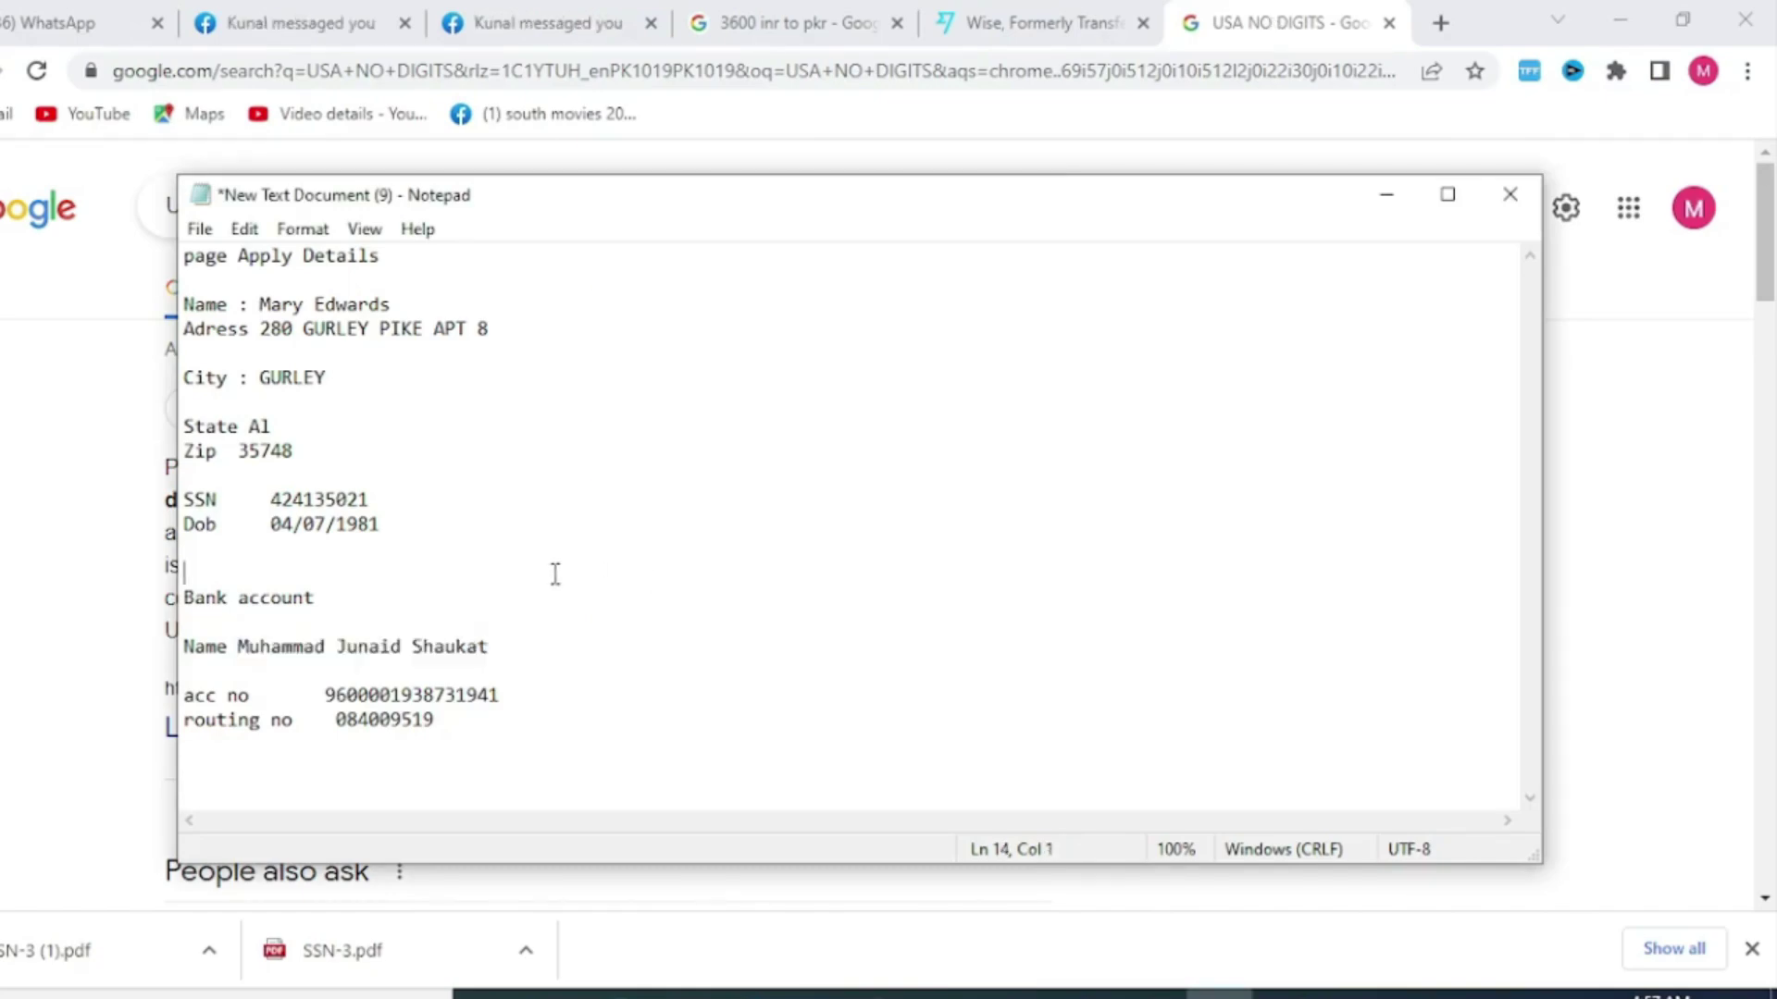
Select the applicant's SSN value in the Notepad details note for copying
{"action": "left_click_drag", "start_coordinate": [271, 500], "coordinate": [376, 496]}
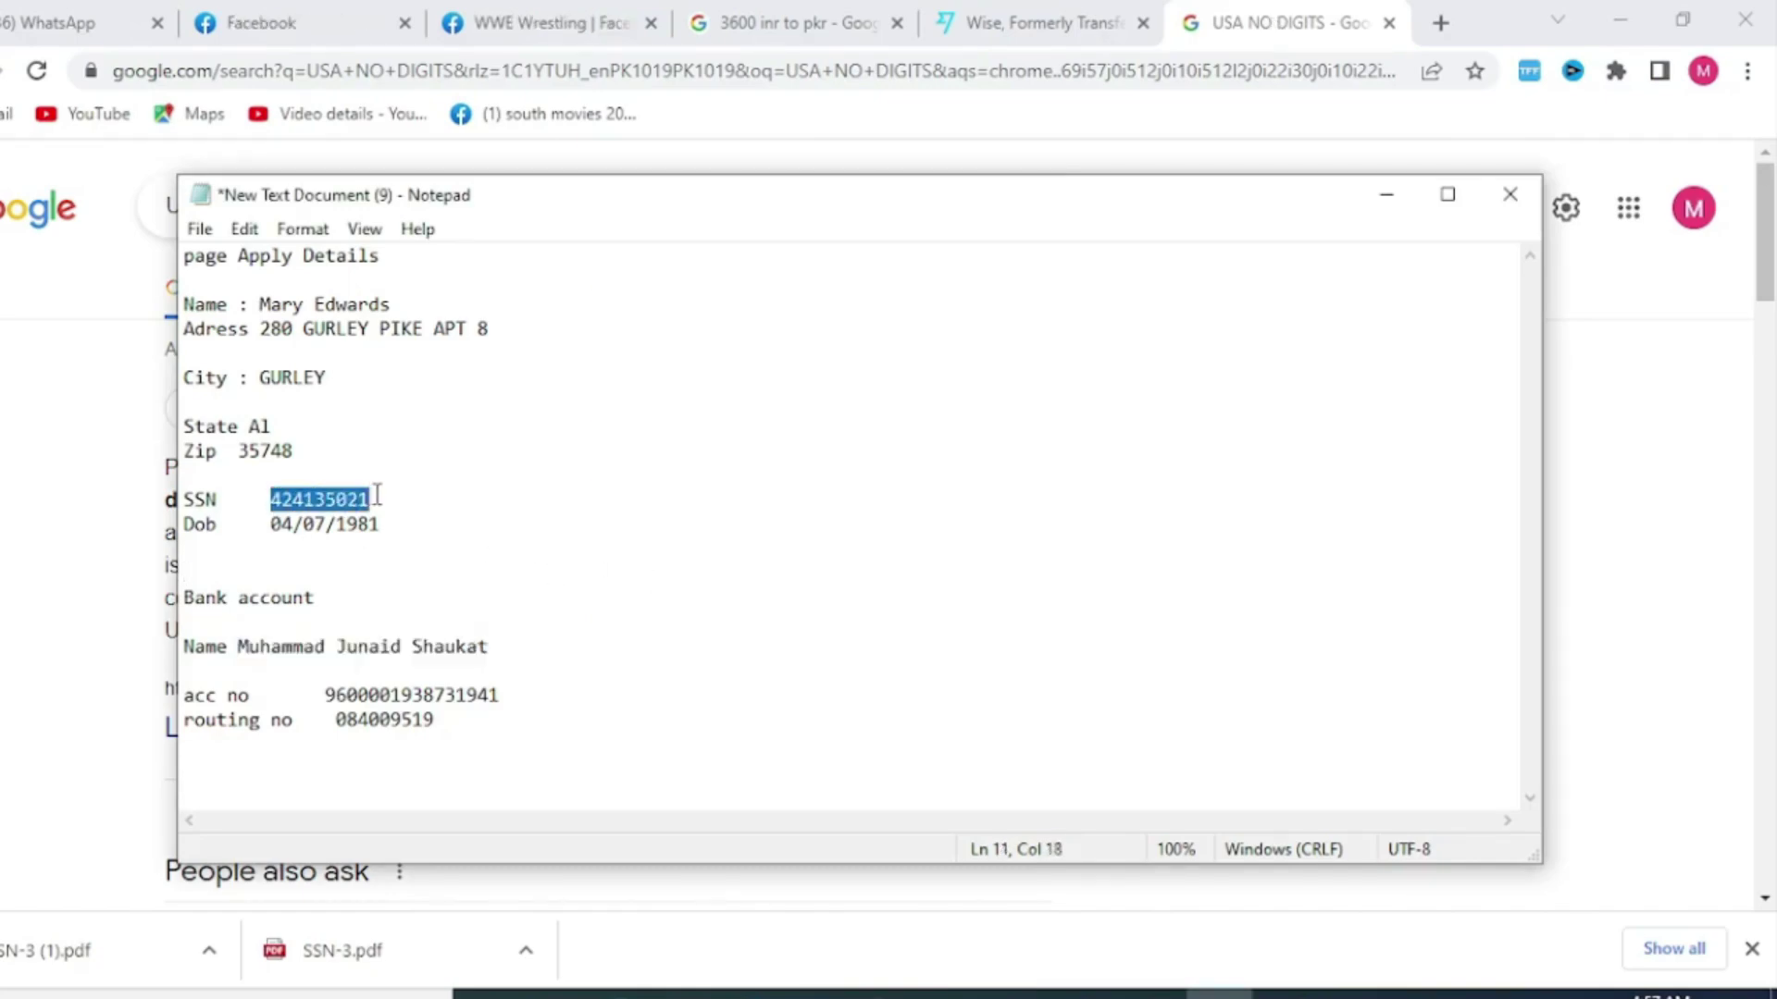
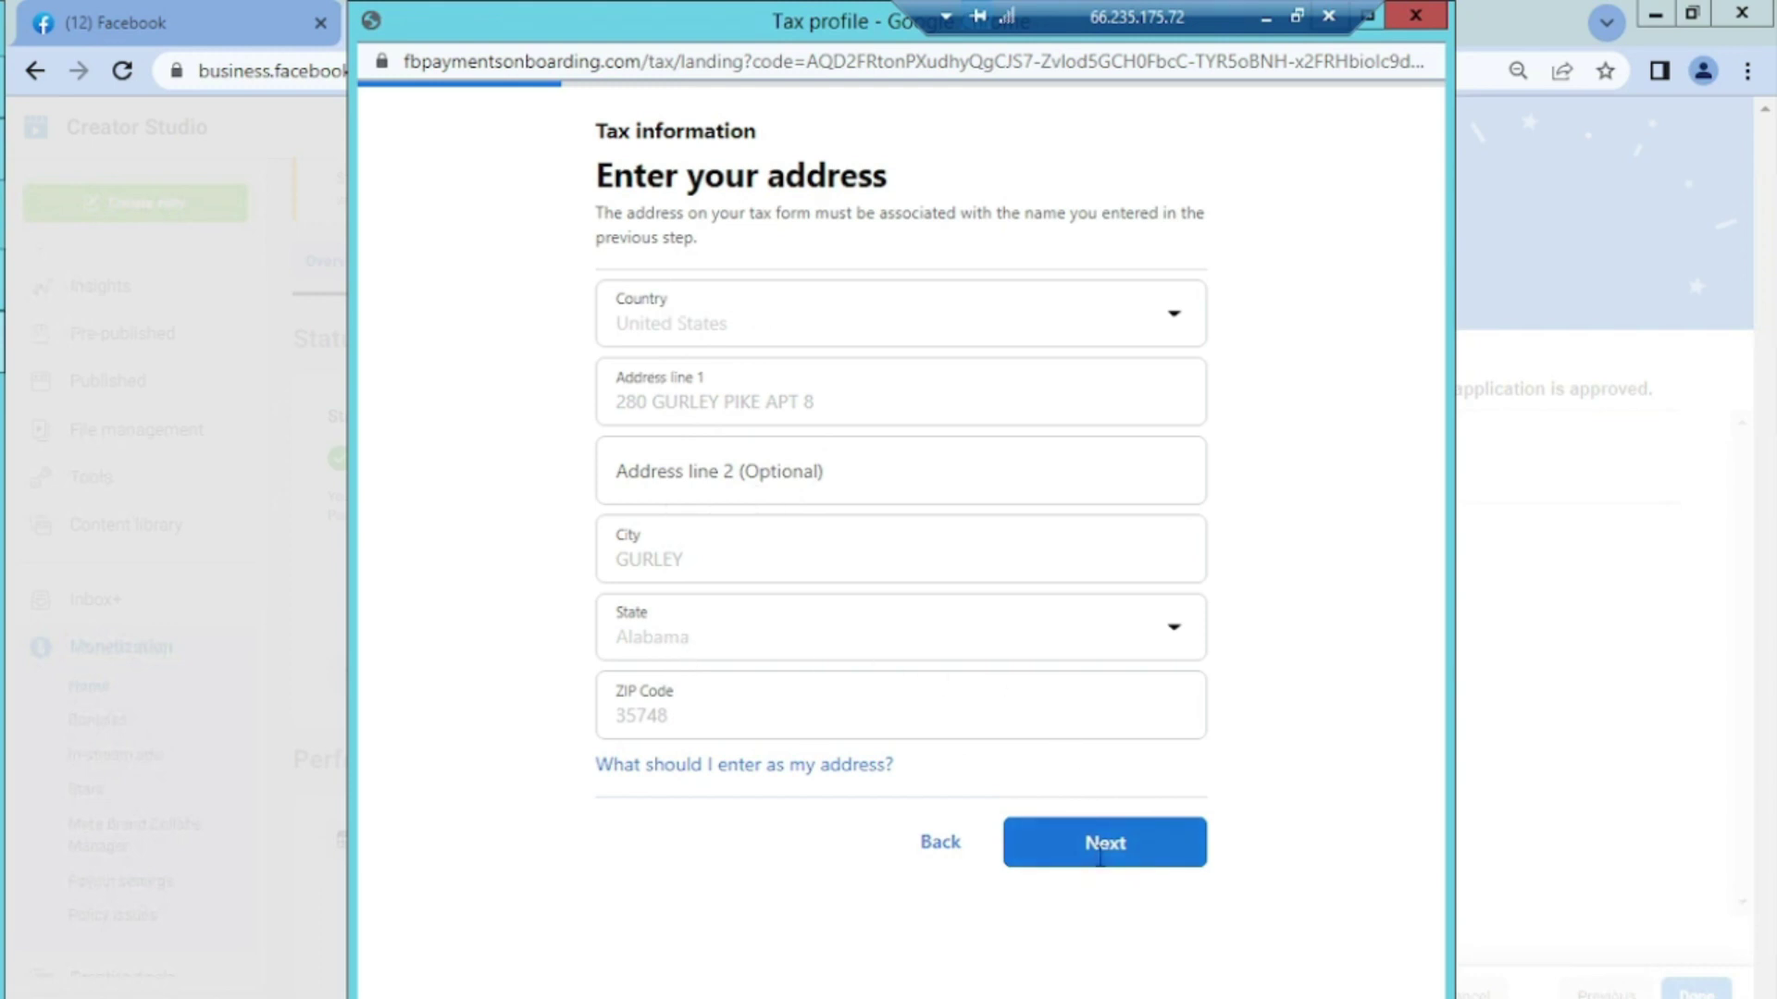
Submit the entered address and scroll down the Consent and sign page to the Signature field
{"action": "left_click", "coordinate": [1100, 856]}
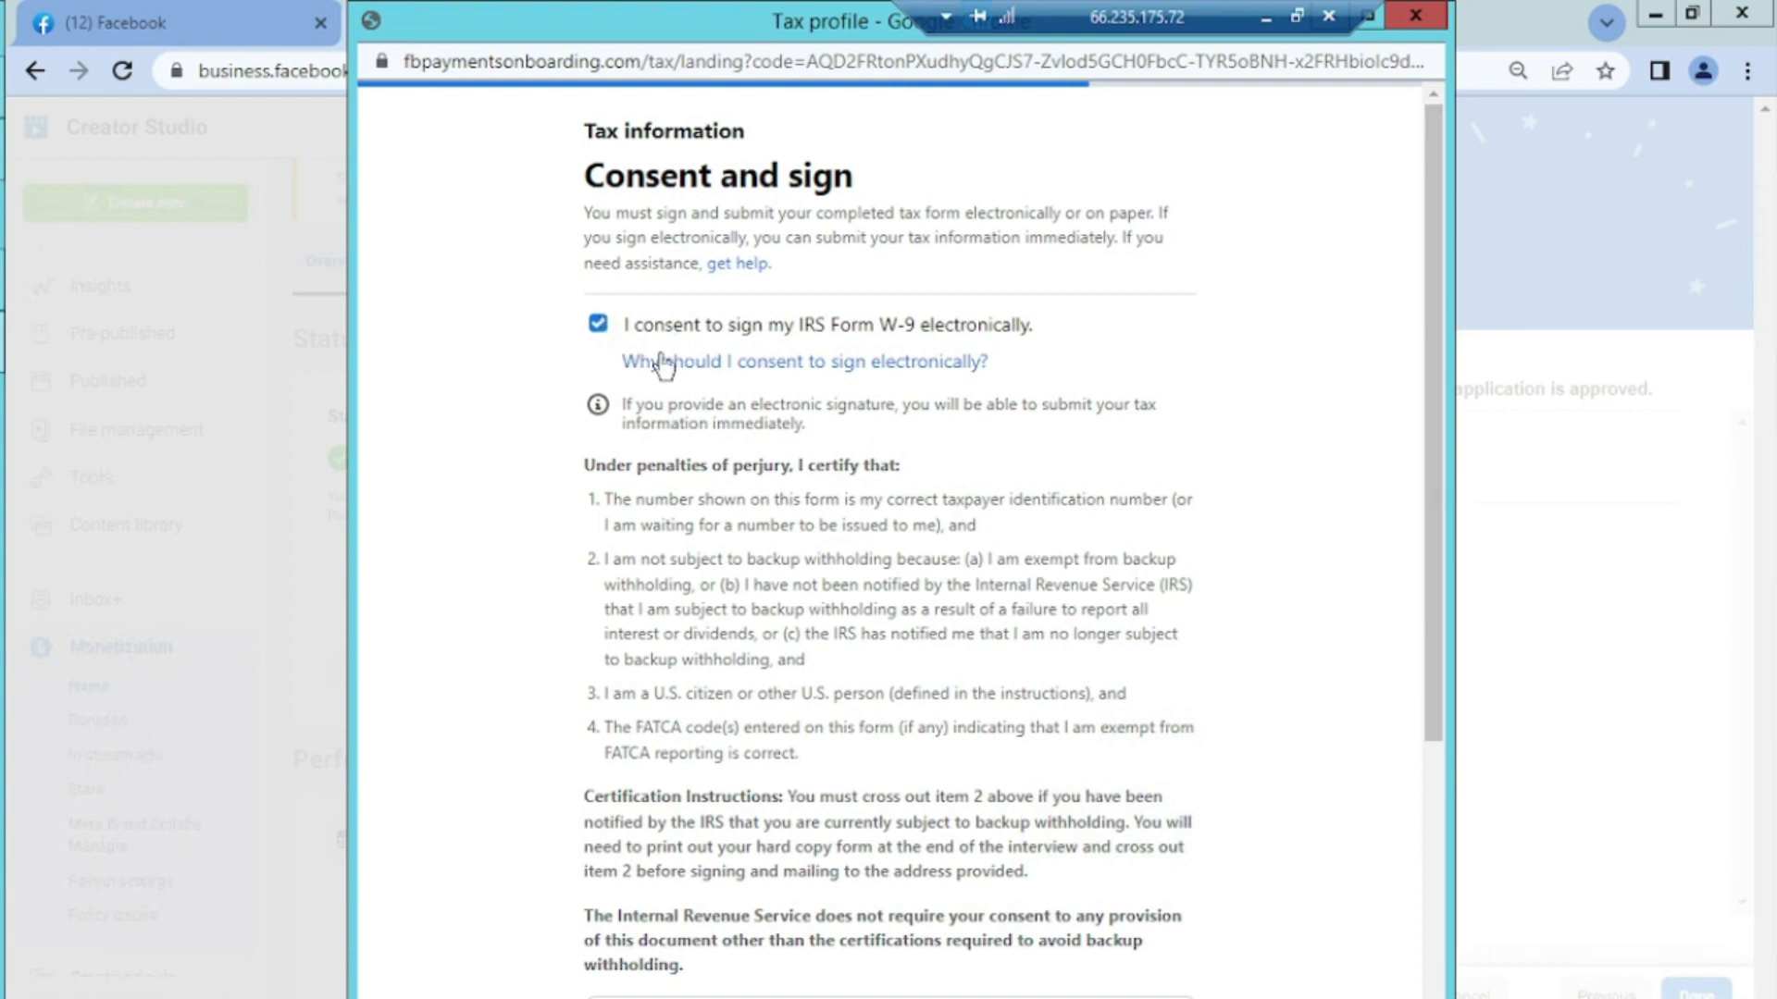
{"action": "scroll", "coordinate": [1425, 879], "scroll_direction": "down", "scroll_amount": 4}
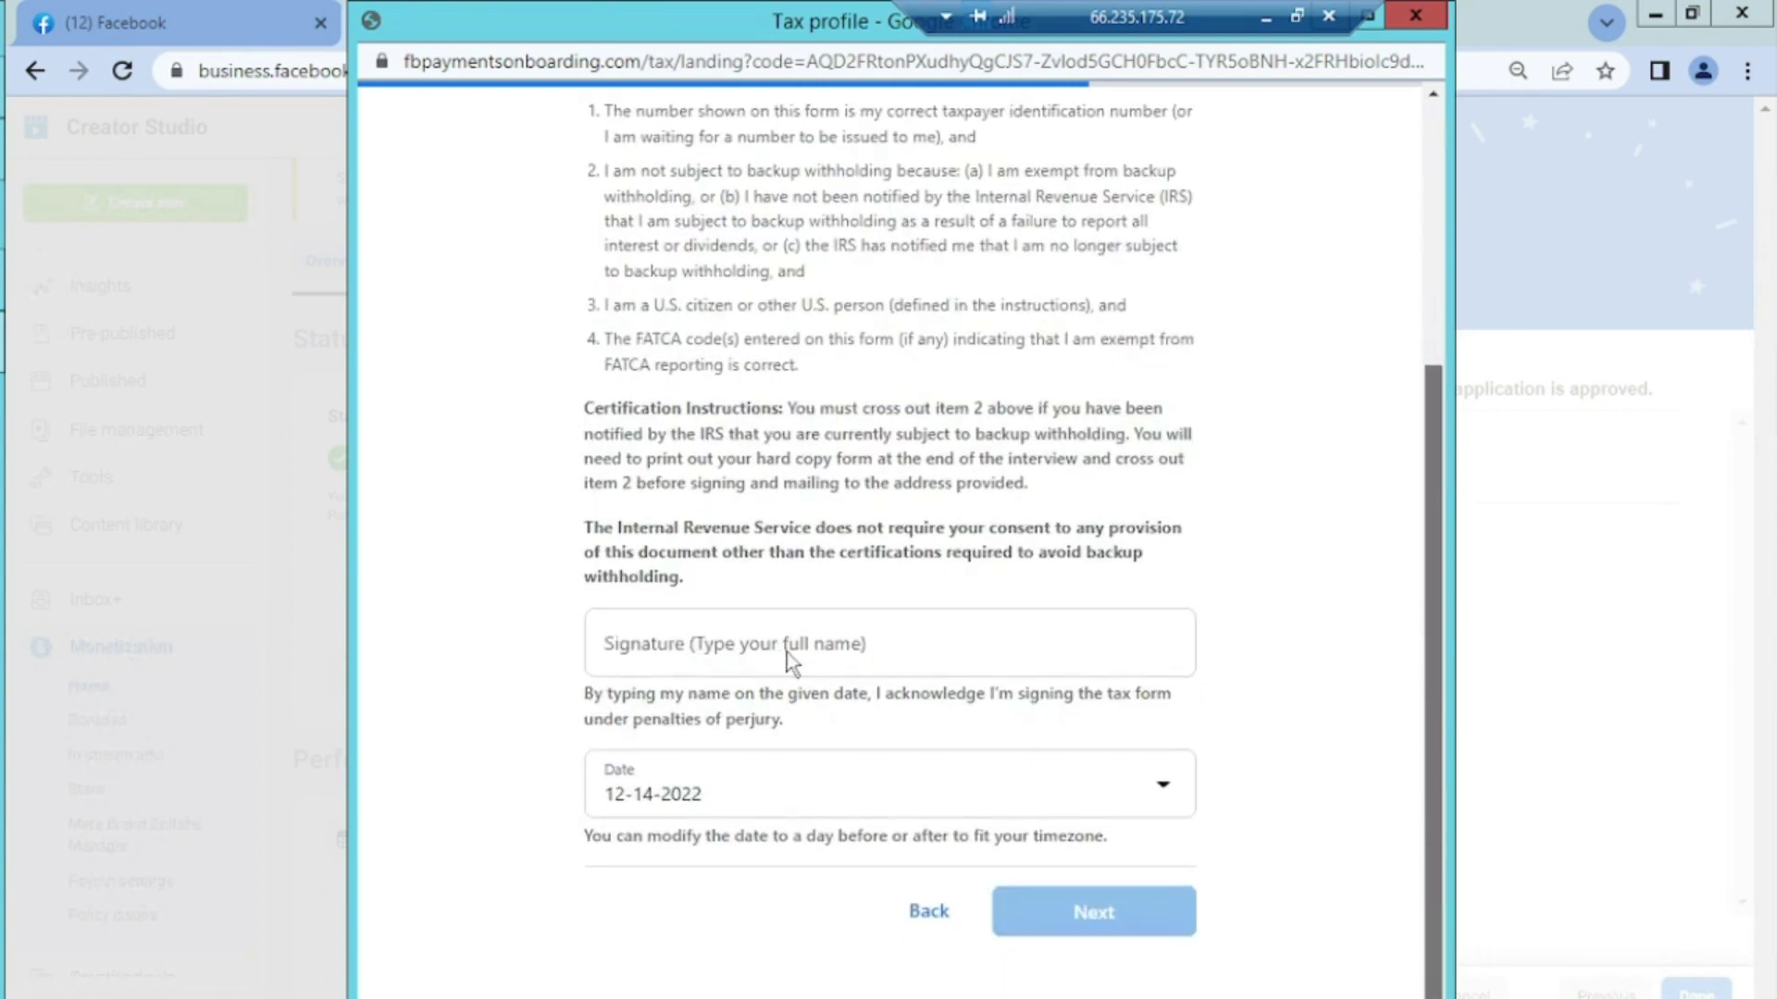
{"action": "scroll", "coordinate": [791, 653], "scroll_direction": "down", "scroll_amount": 1}
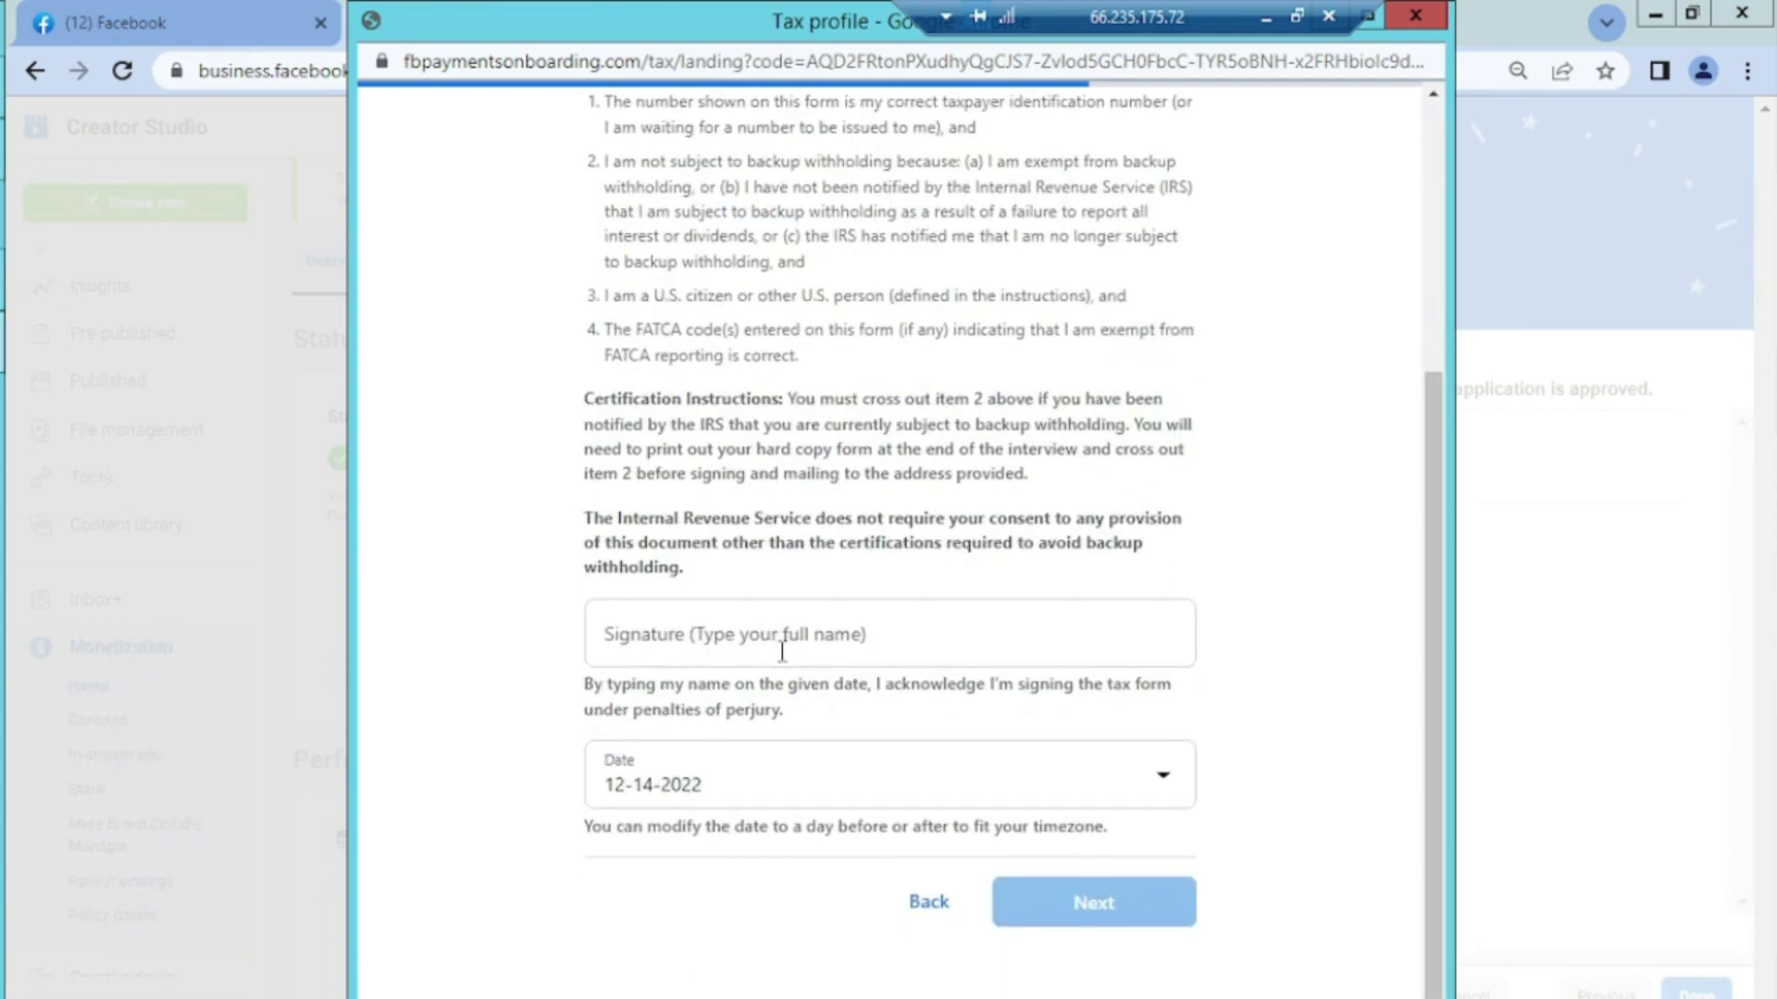
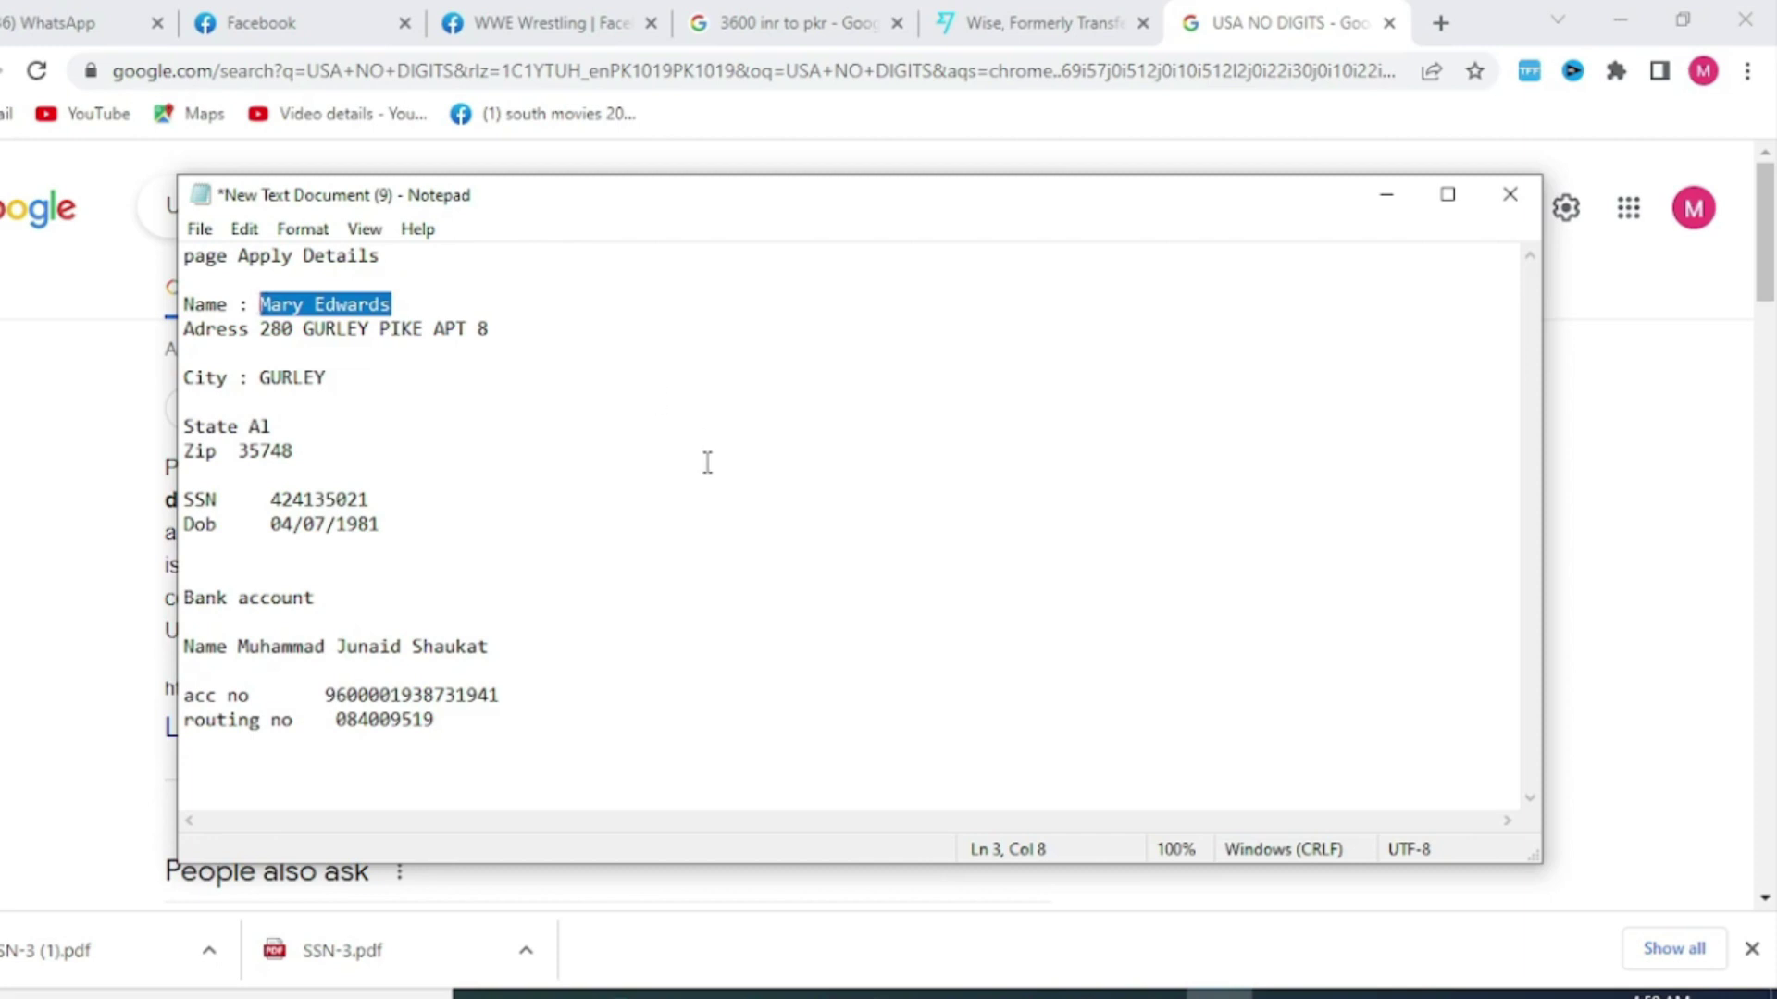
Switch from Notepad back to the W-9 tax form in the remote desktop session
{"action": "left_click", "coordinate": [989, 995]}
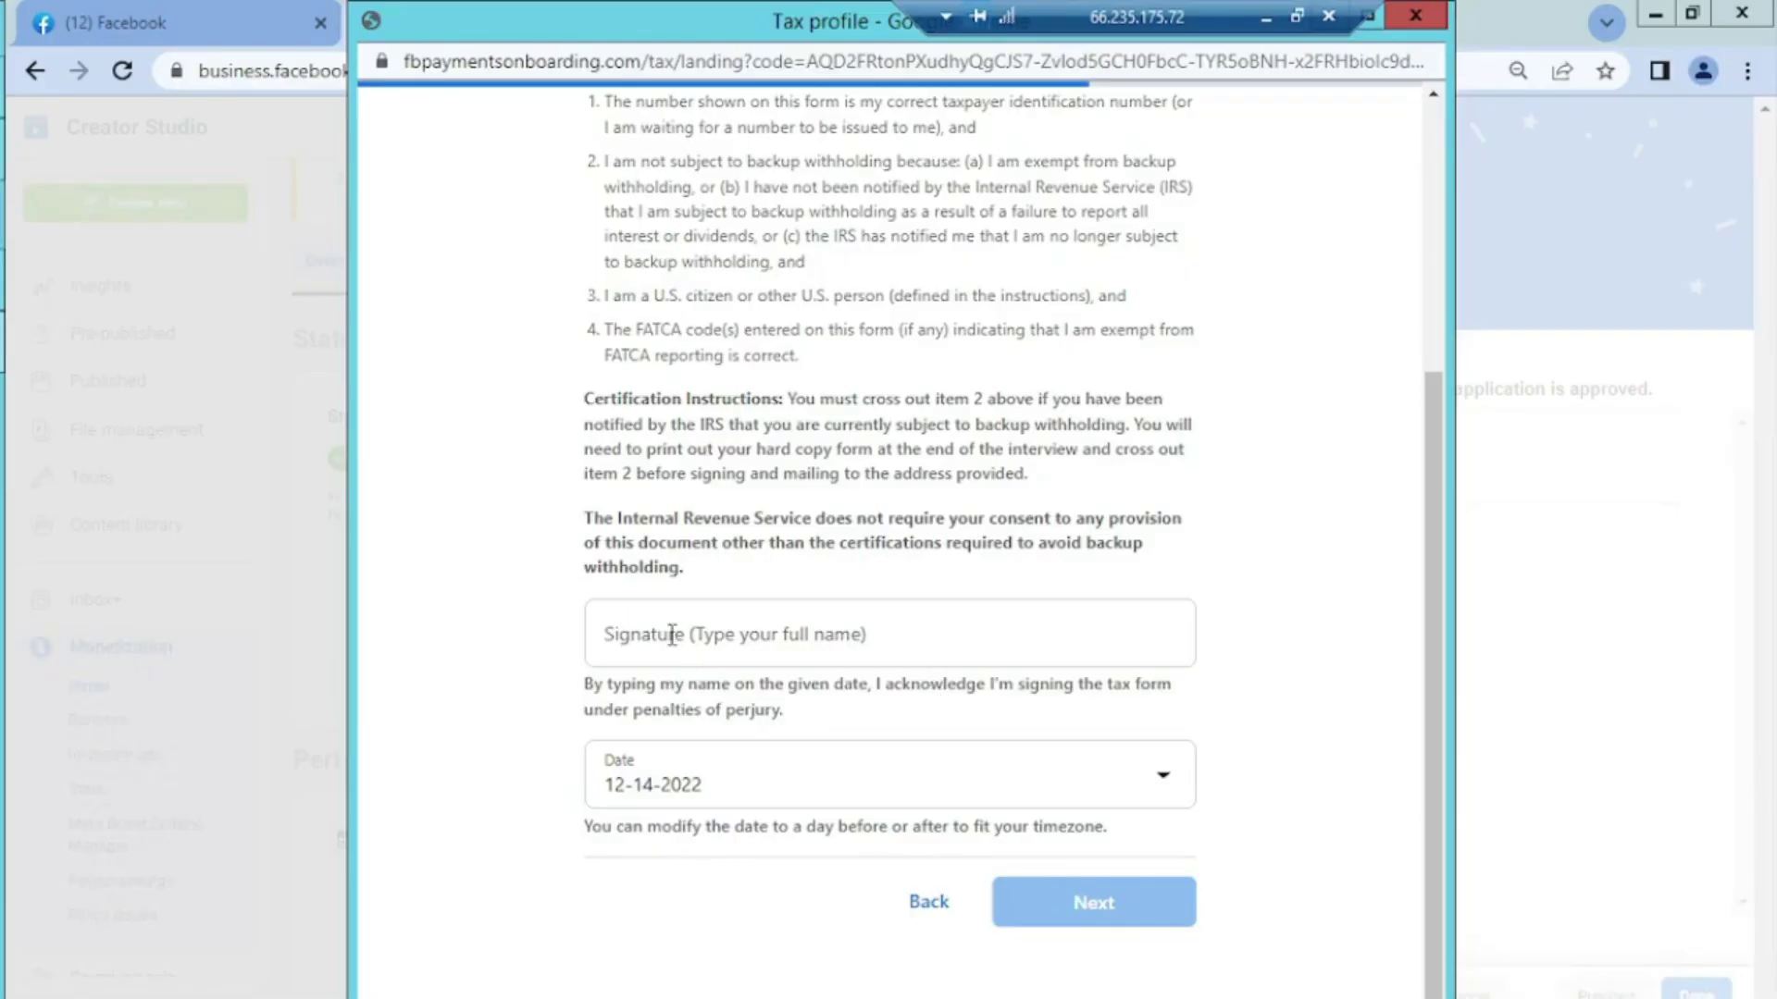
Sign the W-9 certification with the applicant's full name and review the completed form
{"action": "left_click", "coordinate": [672, 635]}
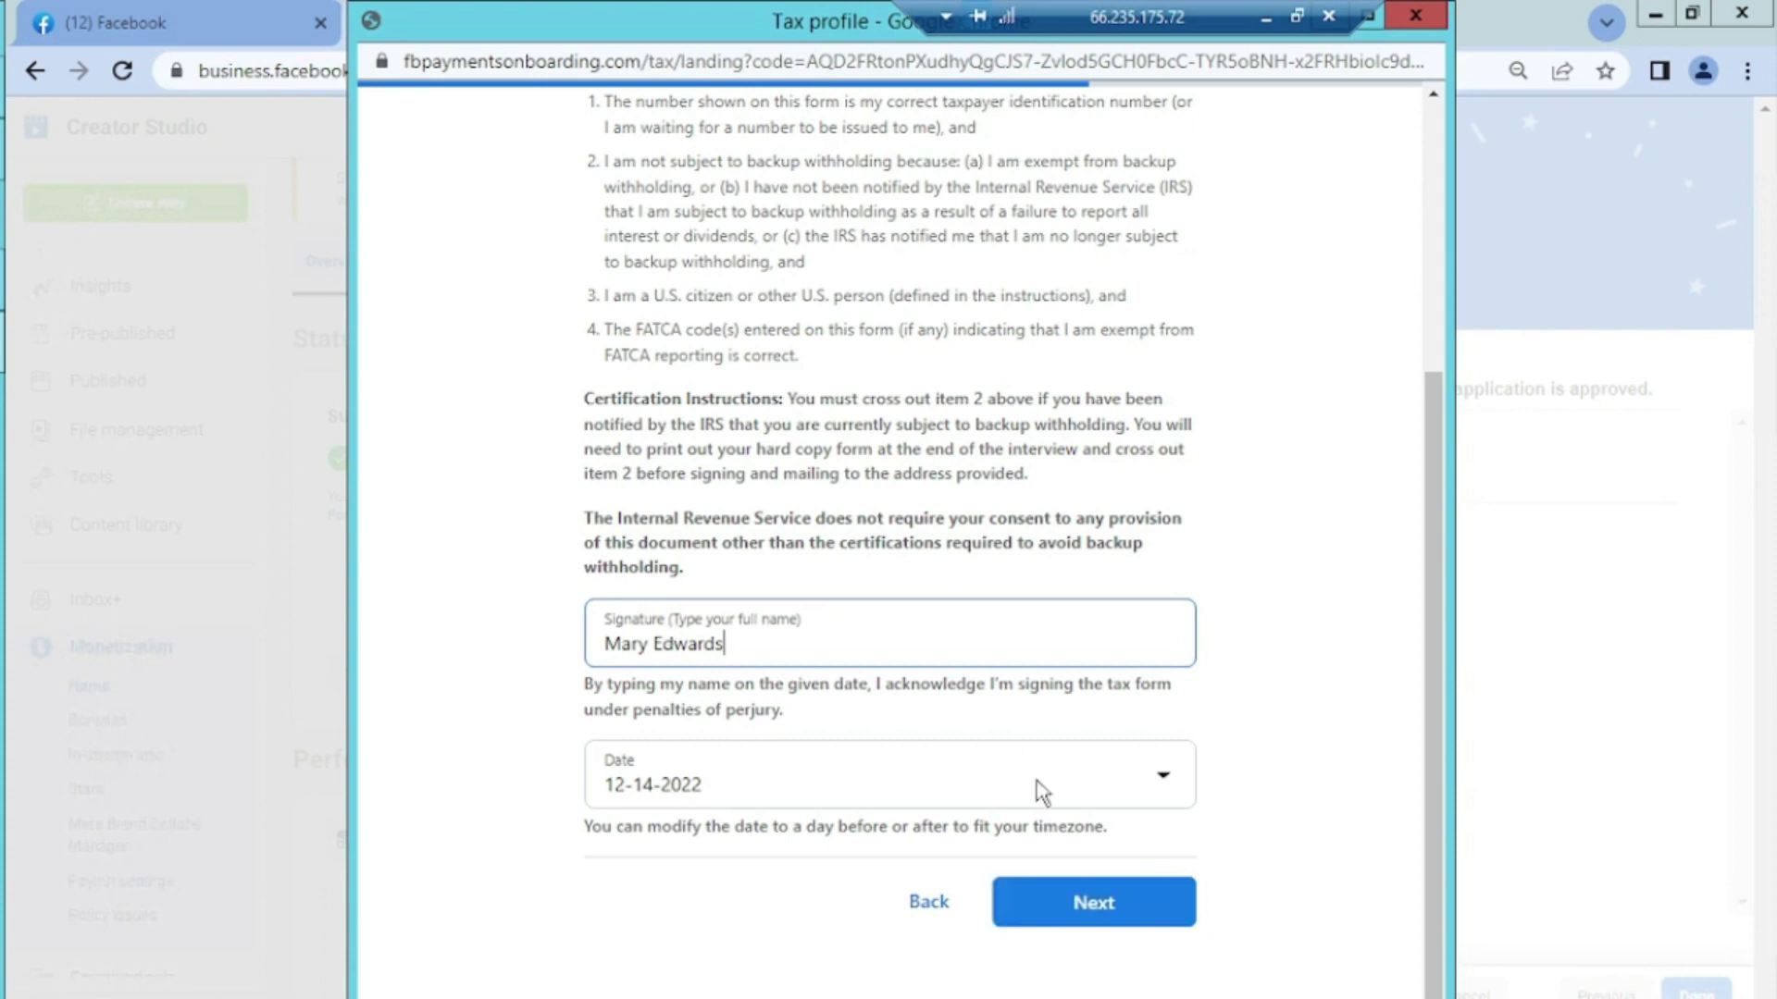
{"action": "left_click", "coordinate": [1107, 911]}
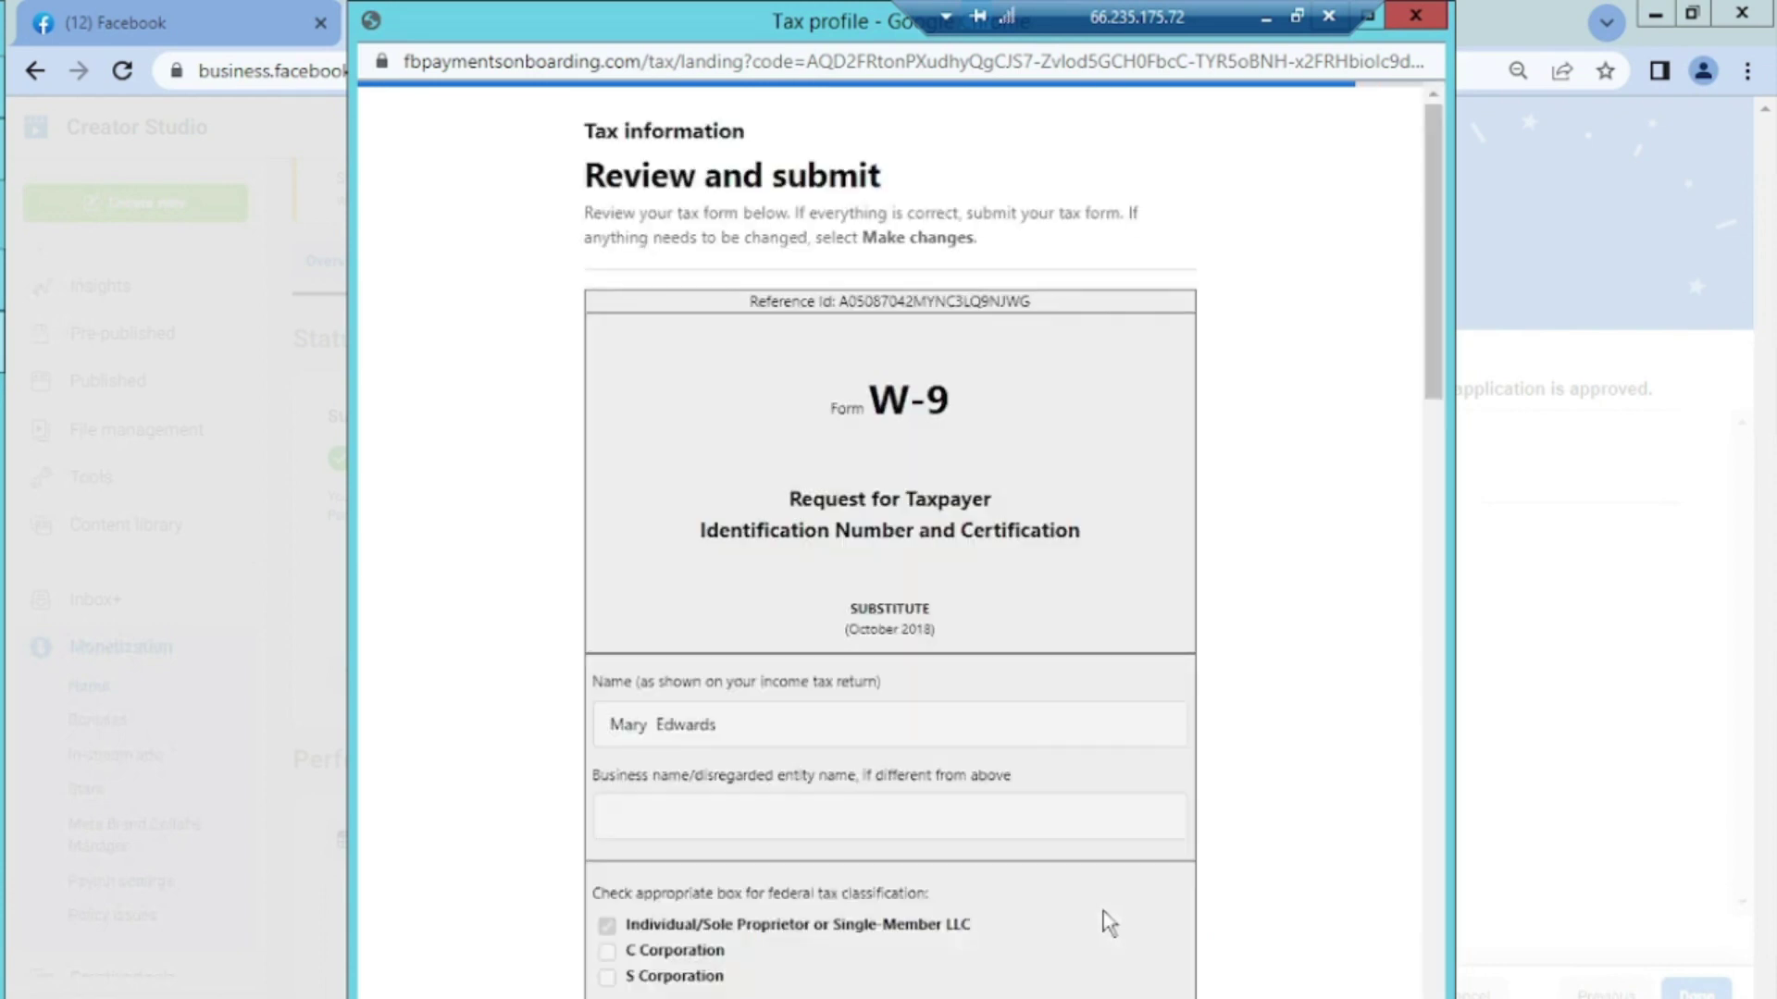
{"action": "left_click_drag", "start_coordinate": [1432, 363], "coordinate": [1431, 510]}
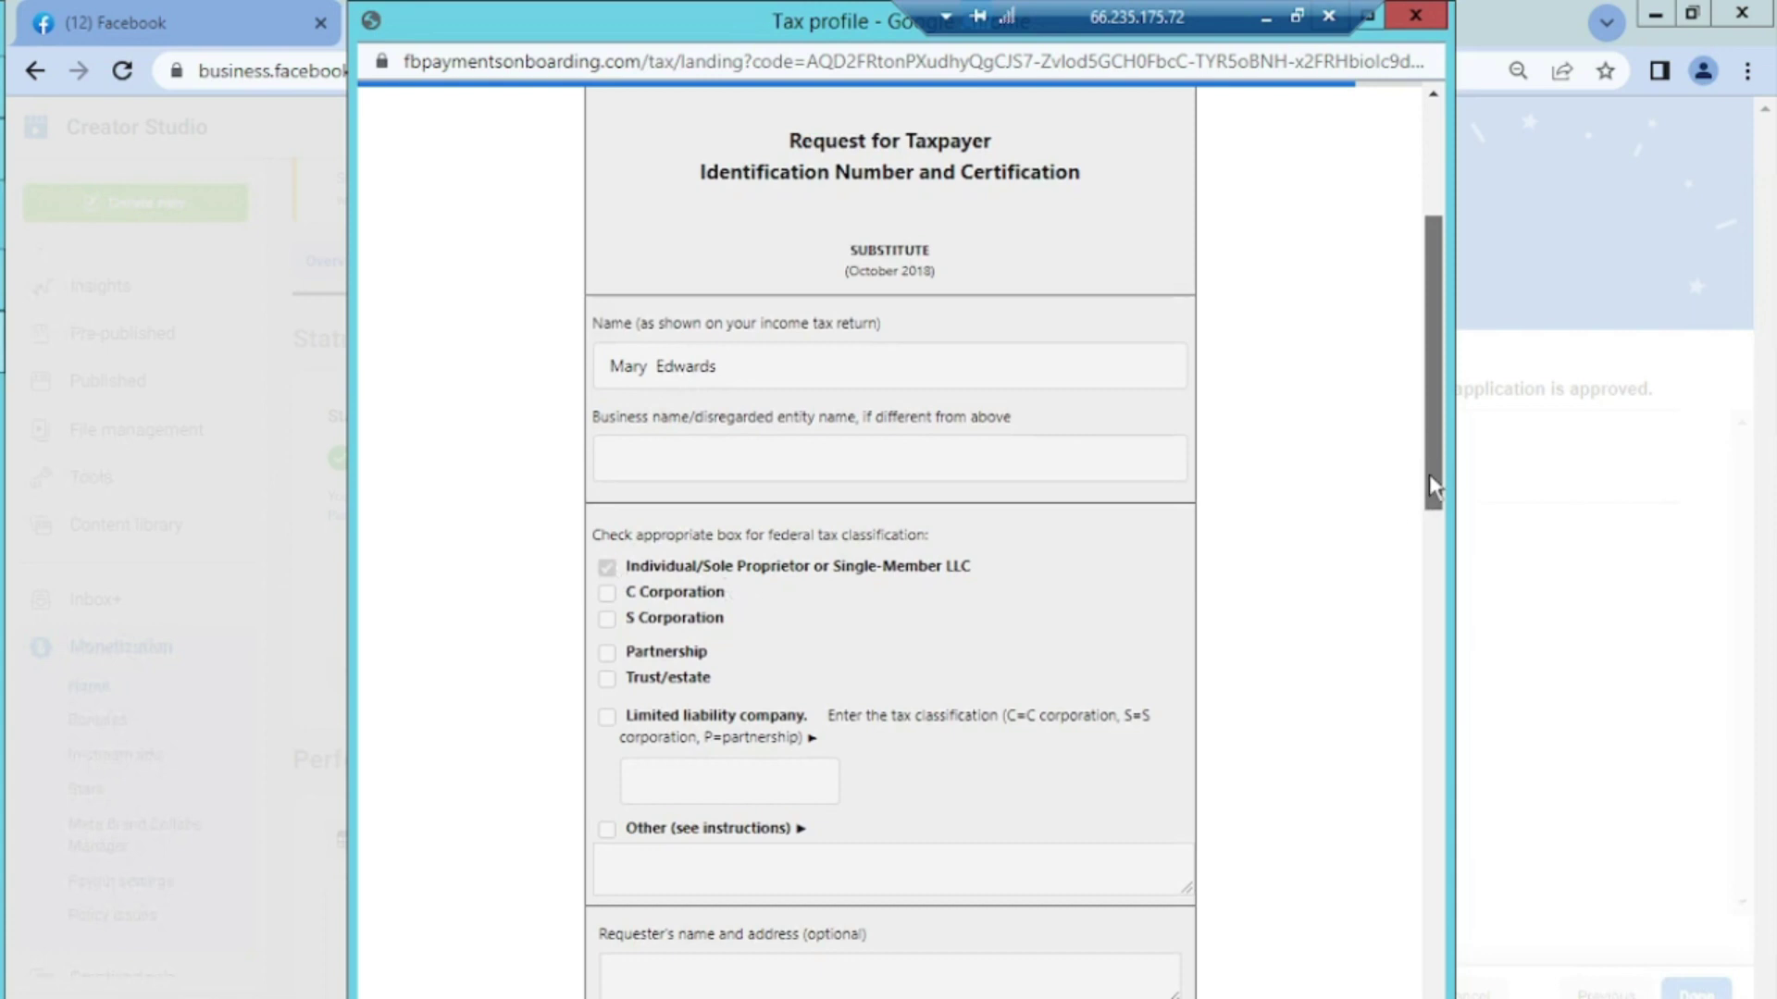
{"action": "left_click", "coordinate": [1433, 537]}
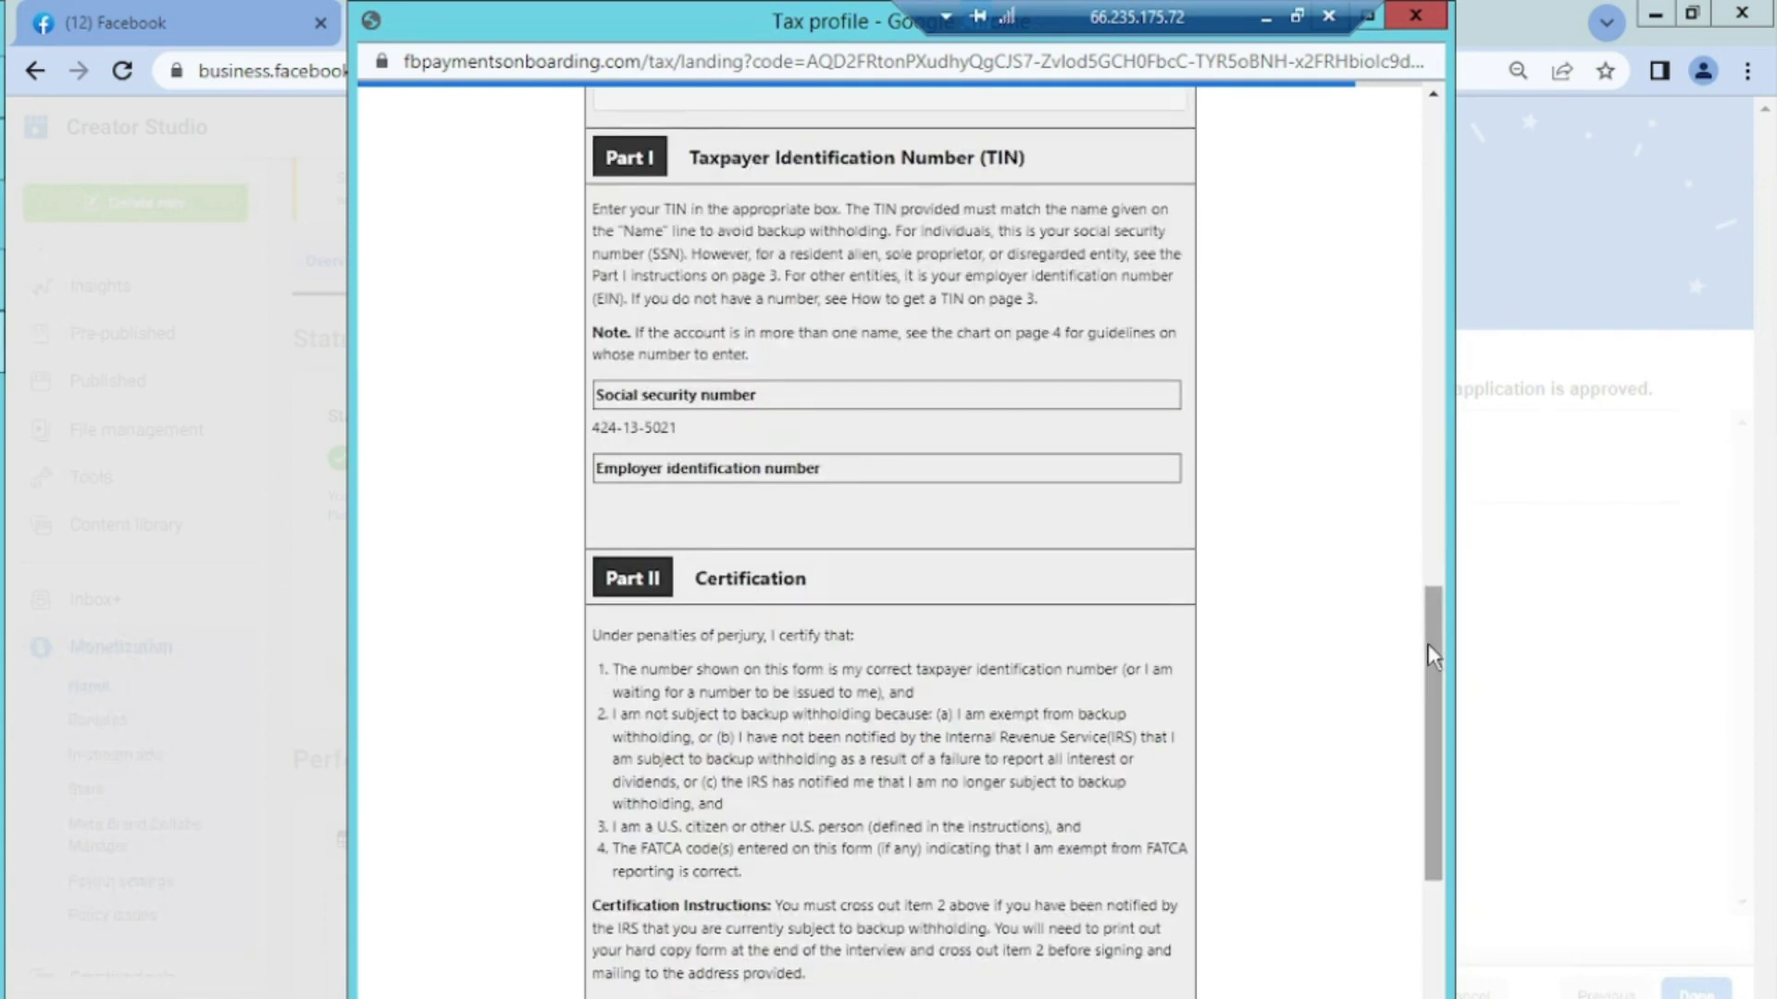
{"action": "scroll", "coordinate": [1434, 740], "scroll_direction": "down", "scroll_amount": 2}
{"action": "scroll", "coordinate": [1432, 893], "scroll_direction": "down", "scroll_amount": 3}
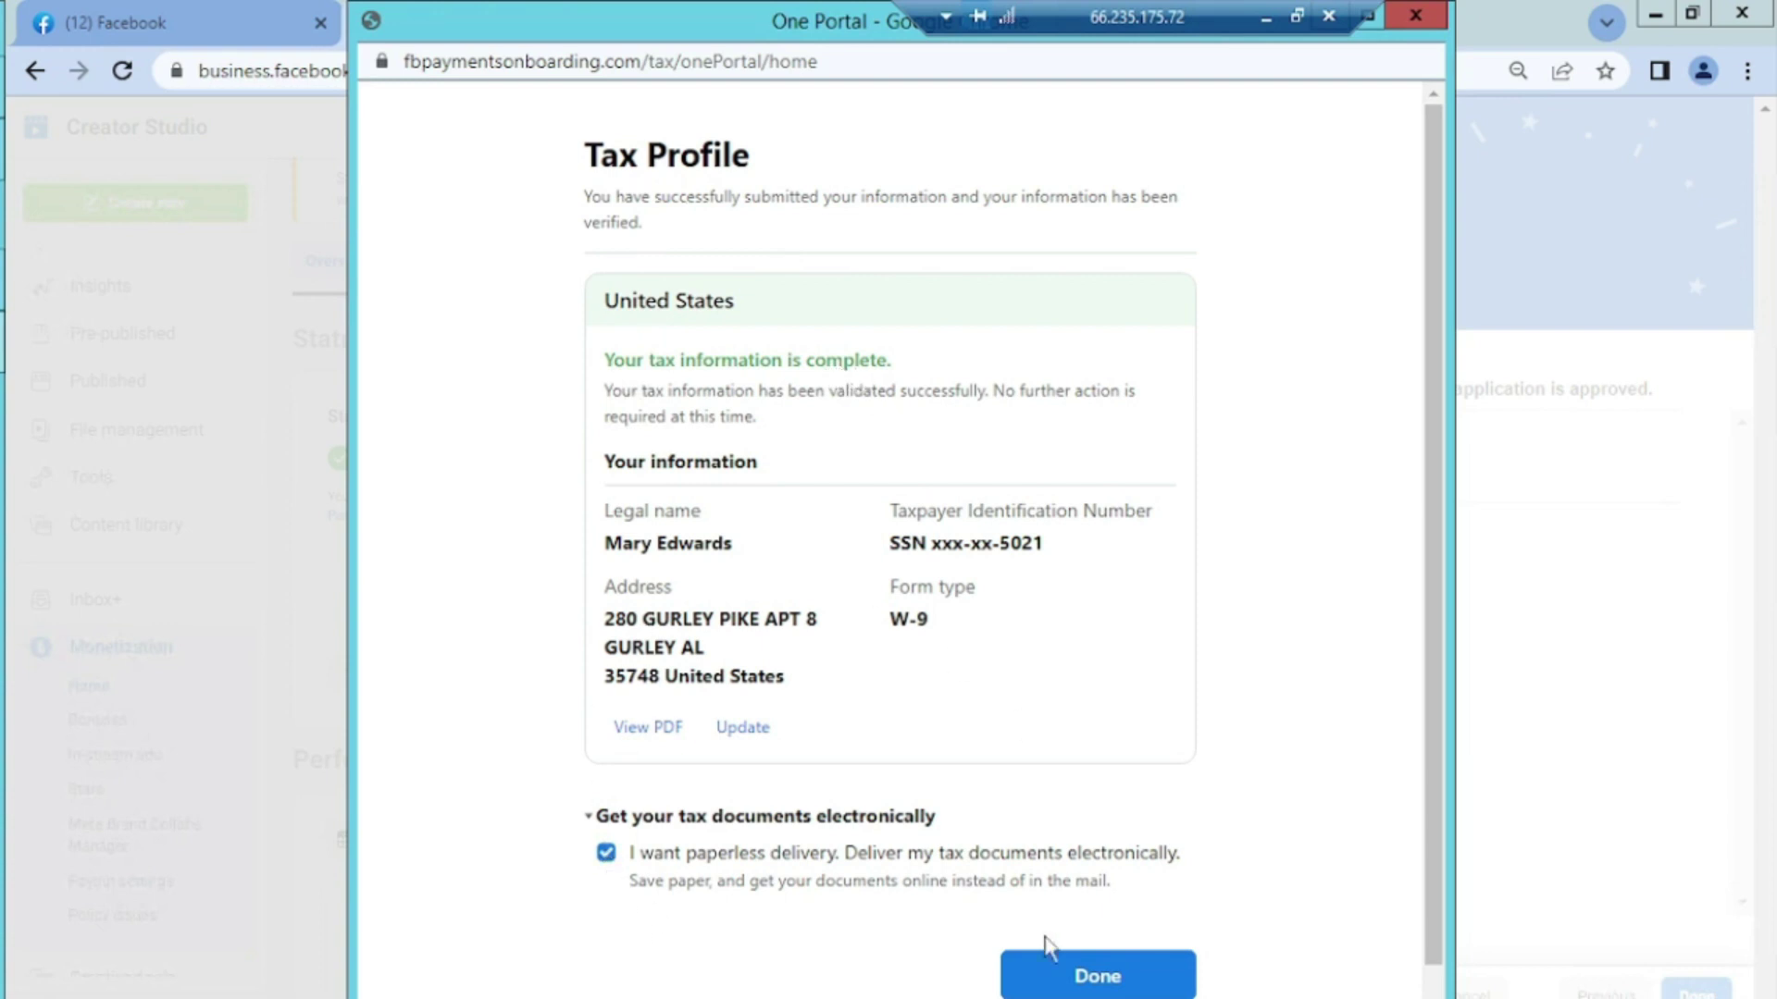
Finish the completed Tax Profile with Done to get back to payout account setup
{"action": "left_click", "coordinate": [1115, 981]}
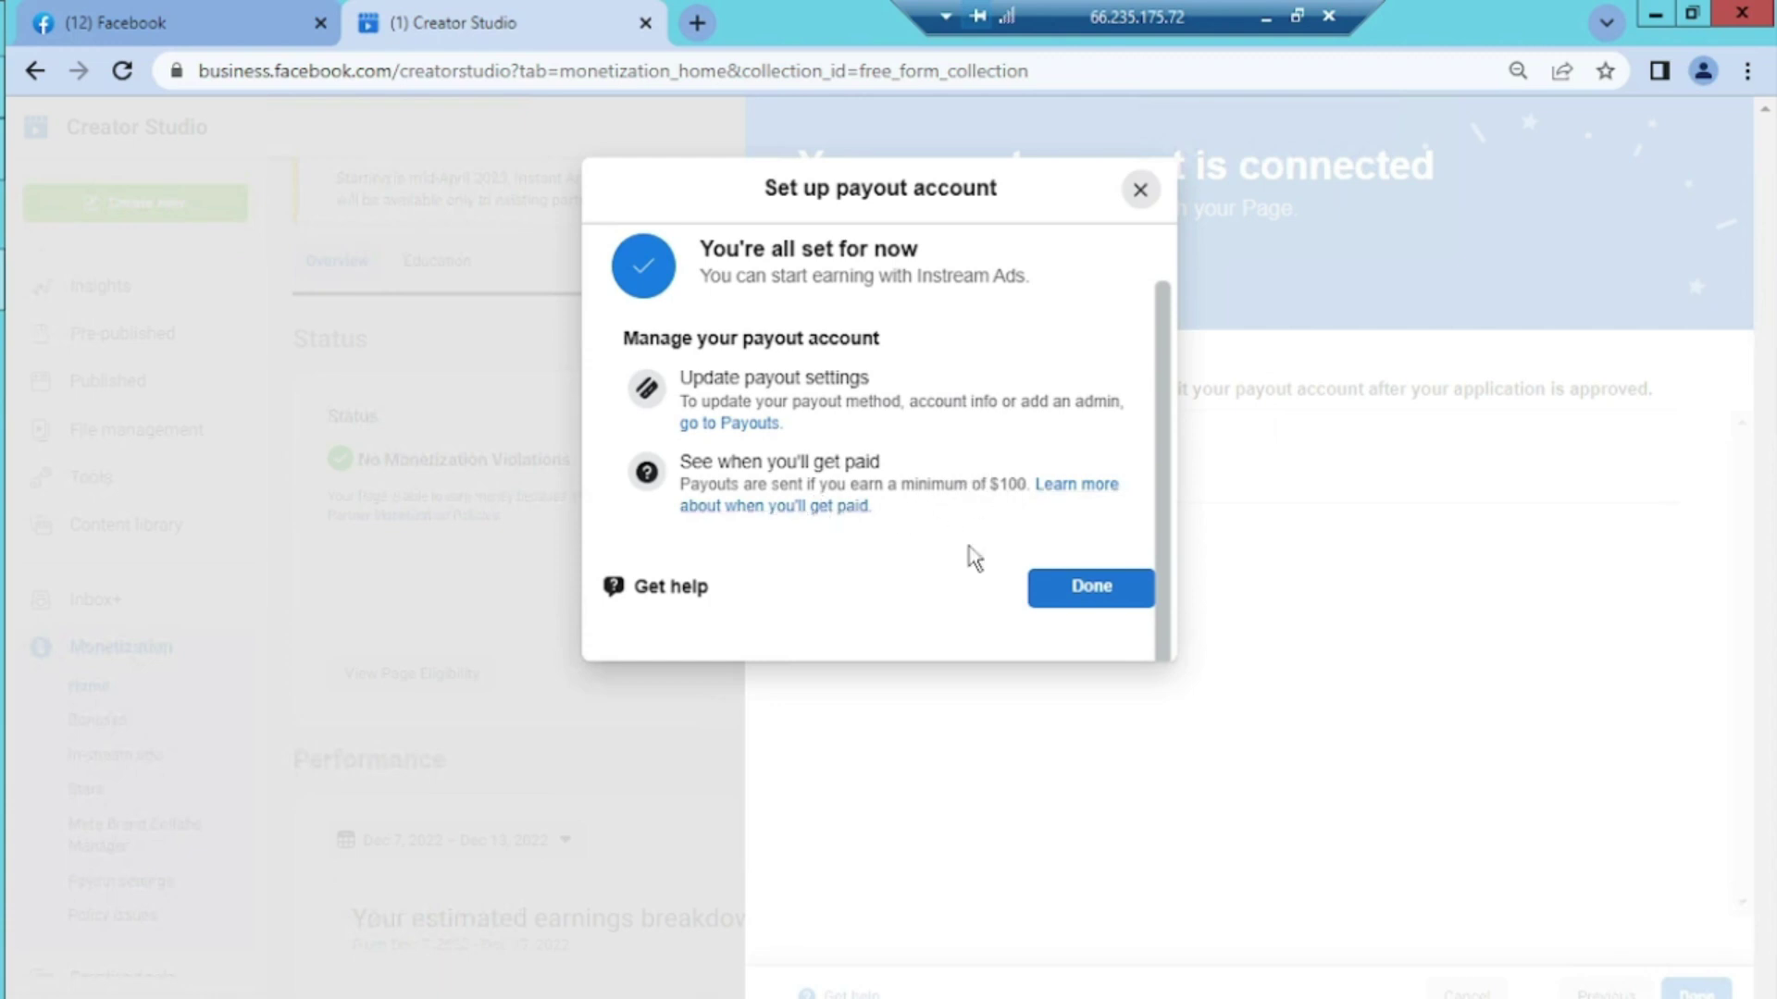
Dismiss the payout confirmations and submit the Page for monetization review
{"action": "left_click", "coordinate": [1082, 600]}
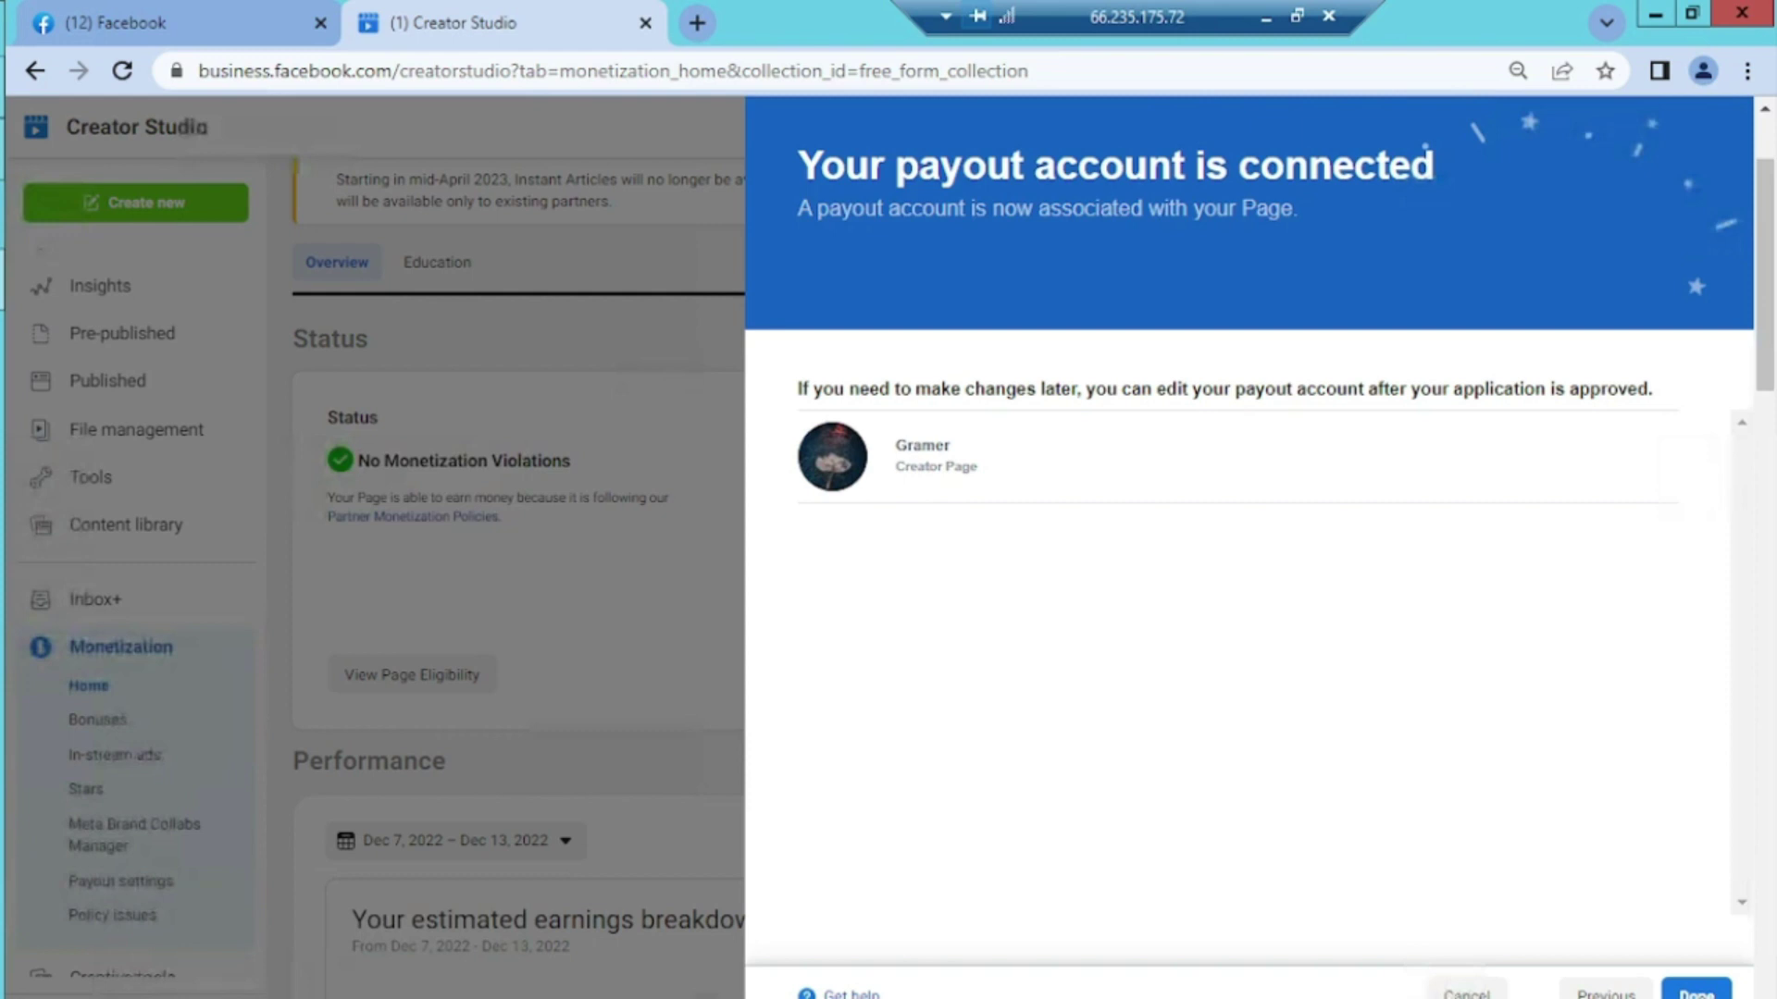
{"action": "left_click", "coordinate": [1696, 992]}
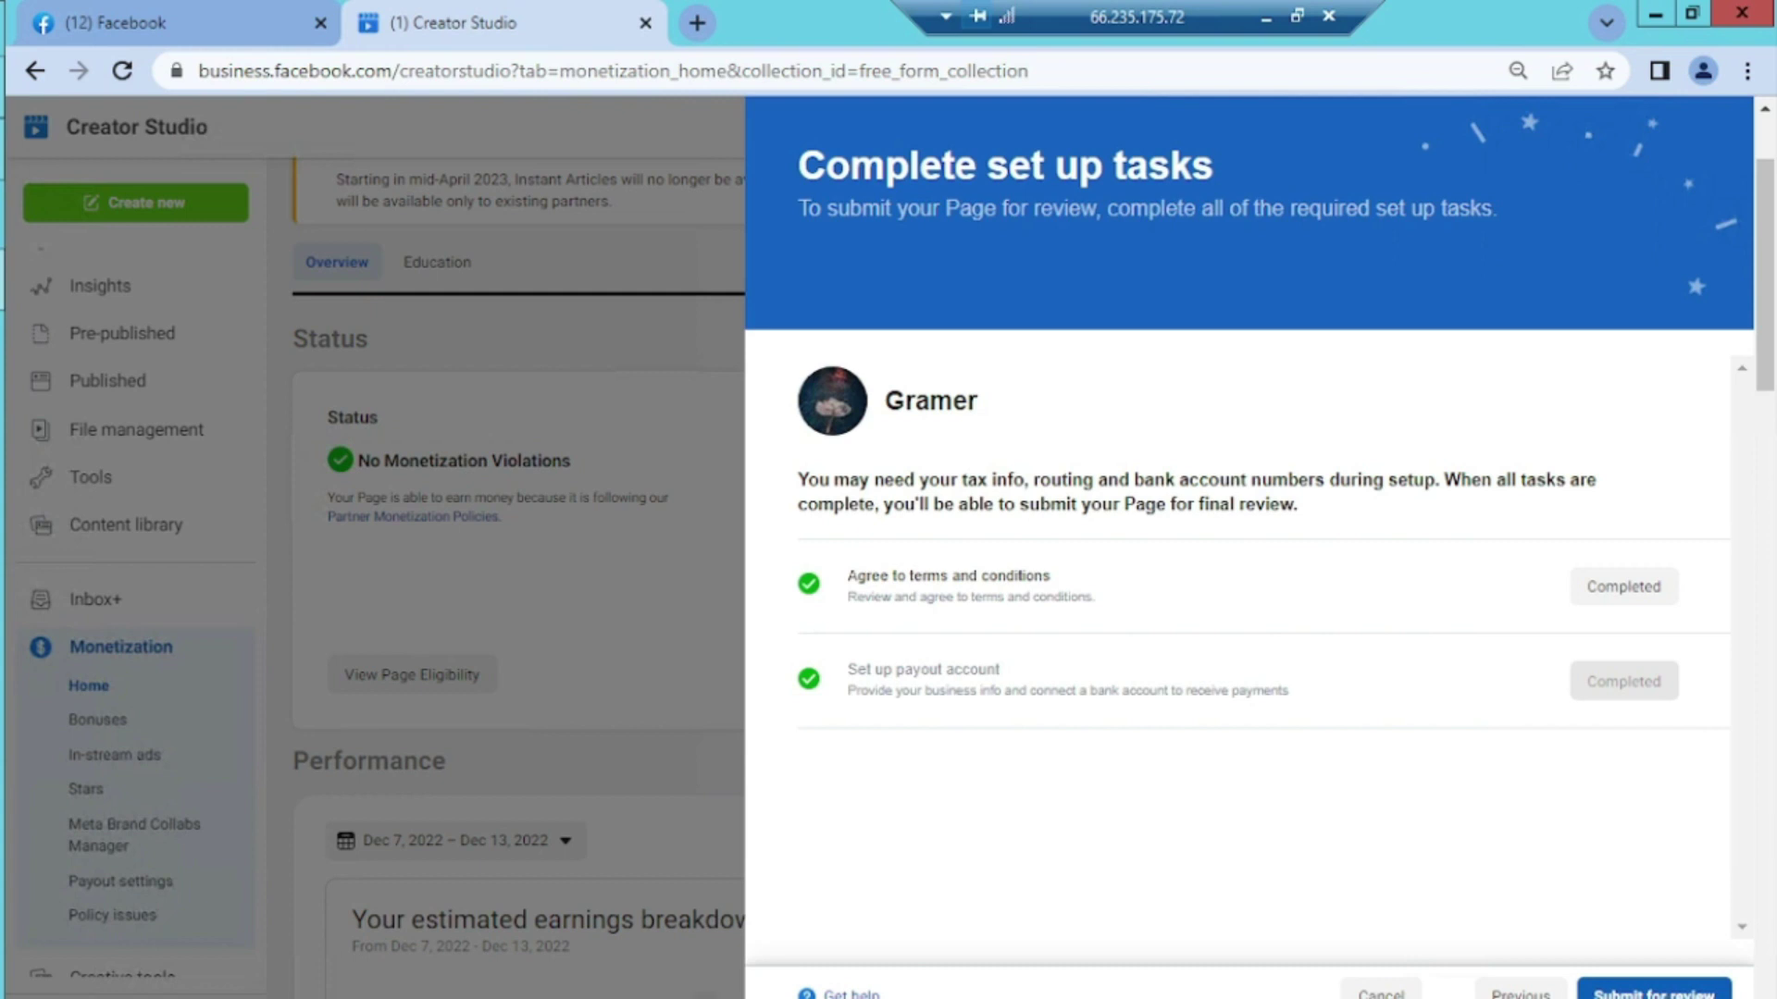
{"action": "left_click", "coordinate": [1657, 992]}
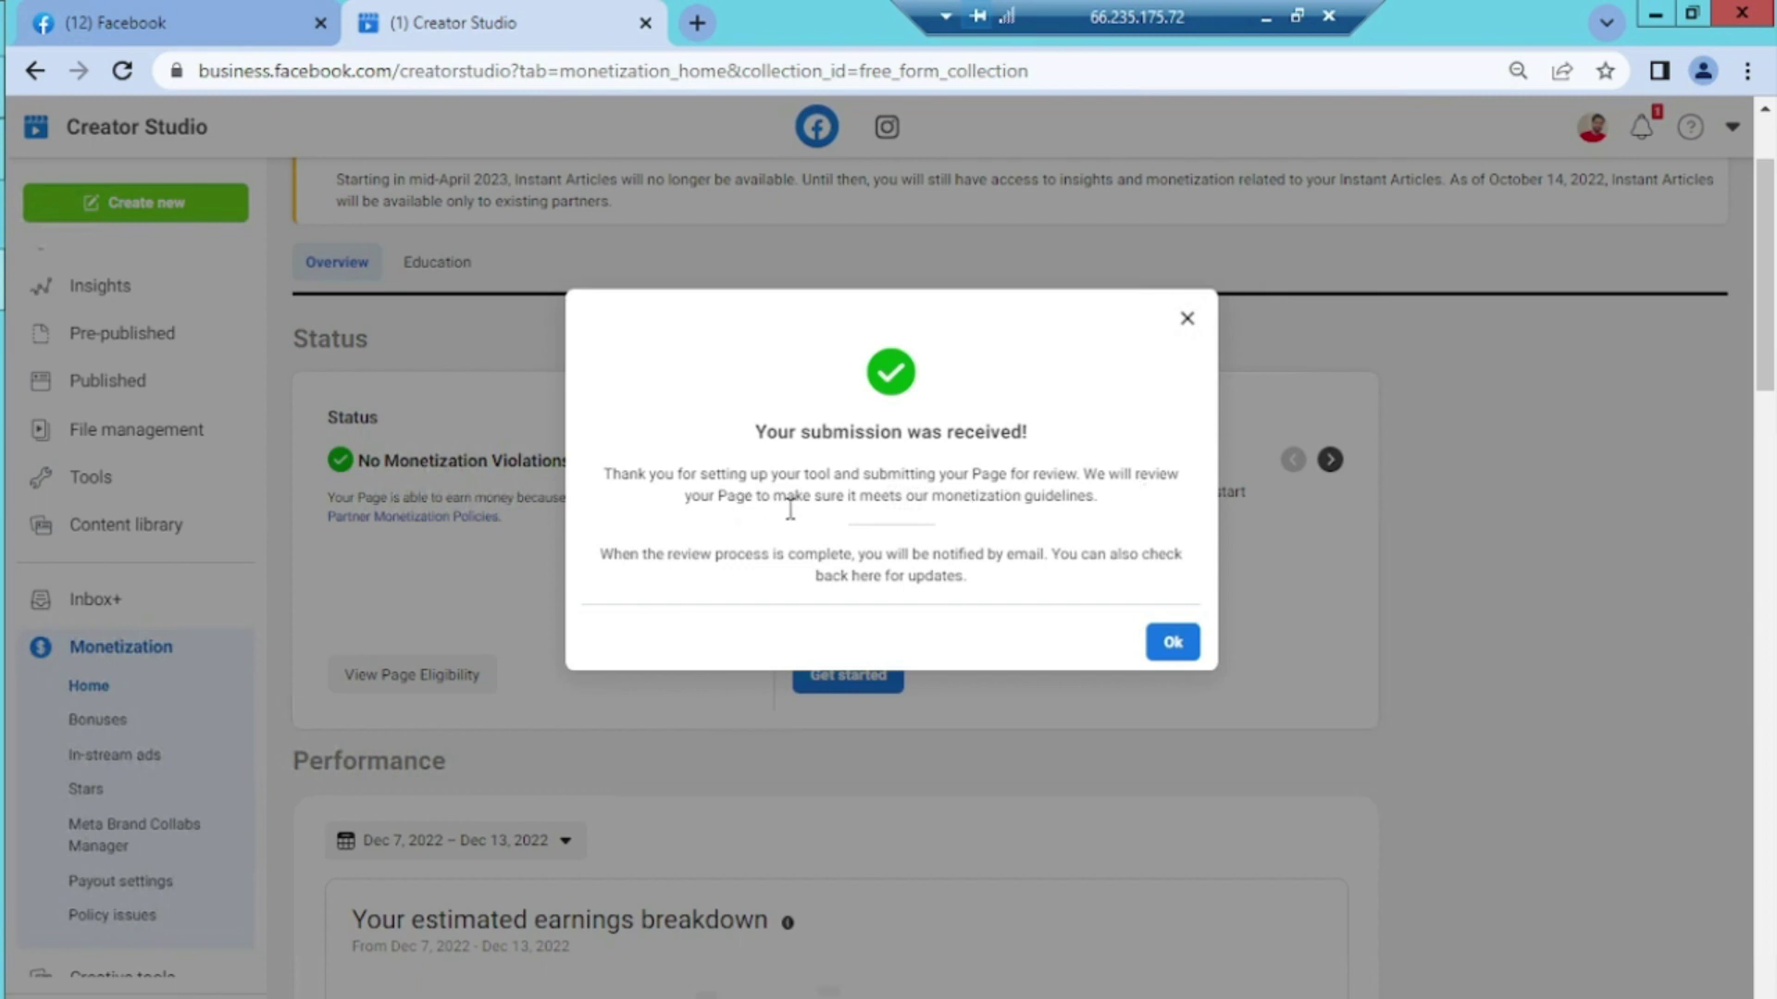
Acknowledge the 'Your submission was received!' notice with Ok
{"action": "left_click", "coordinate": [1172, 643]}
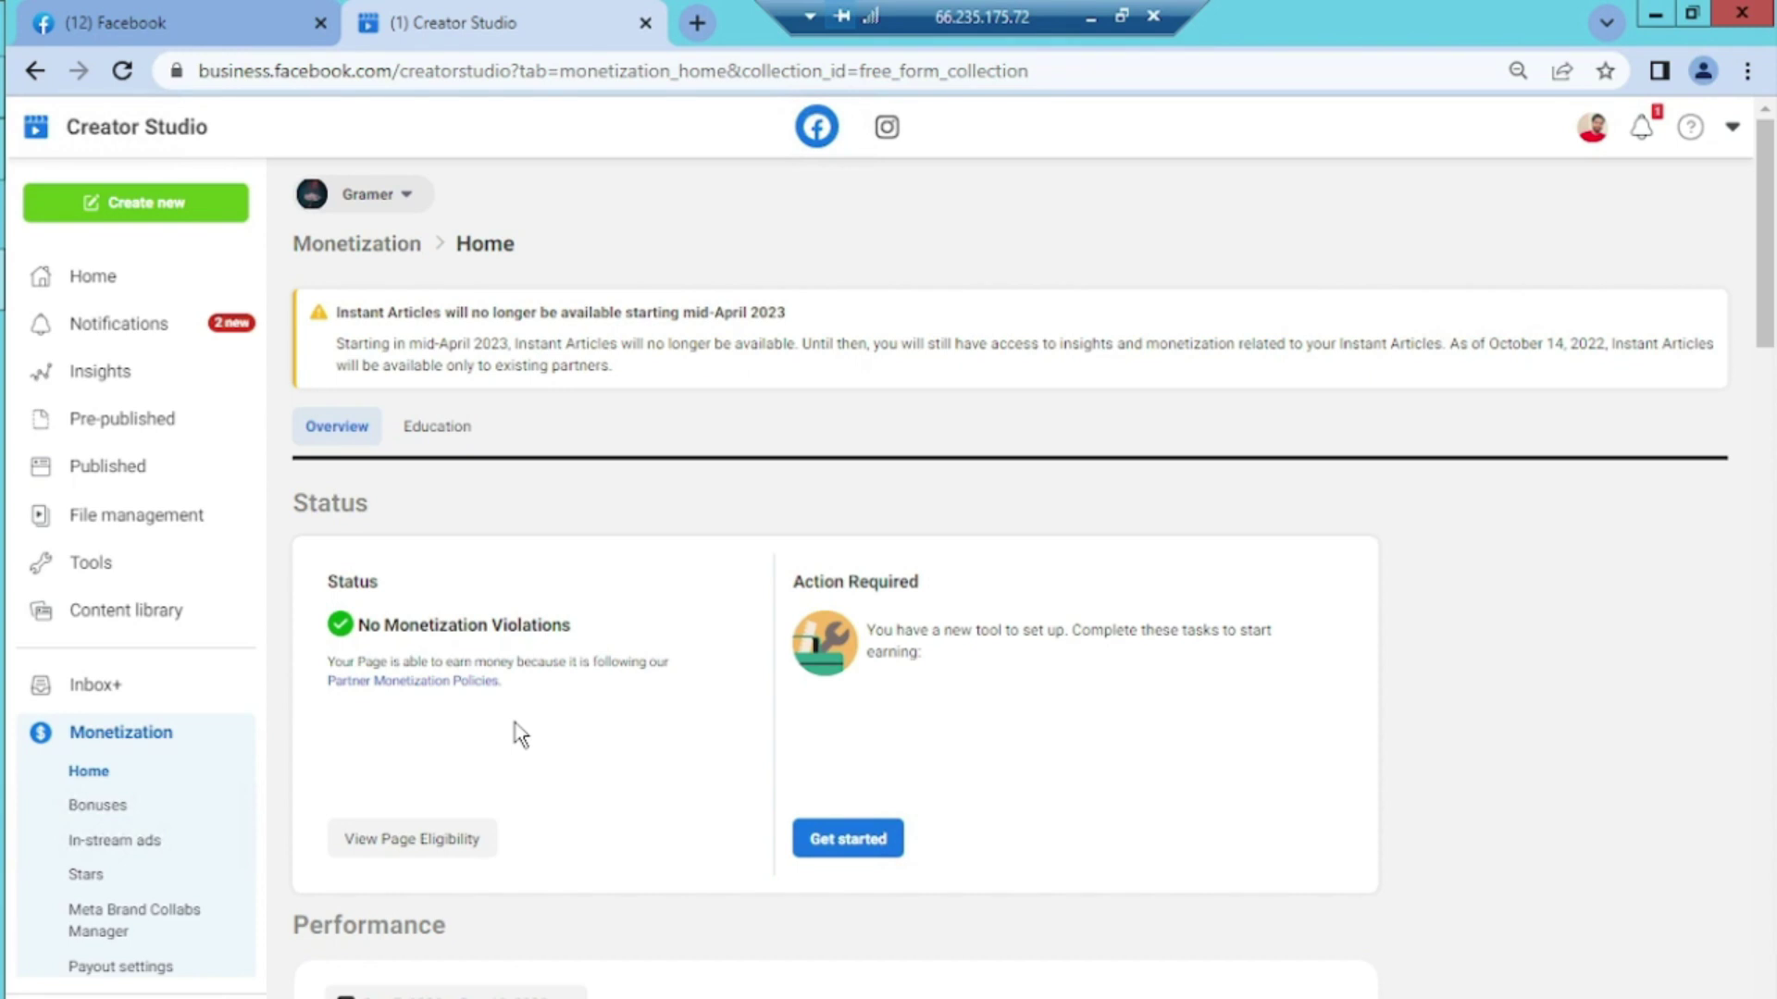
{"action": "left_click", "coordinate": [432, 844]}
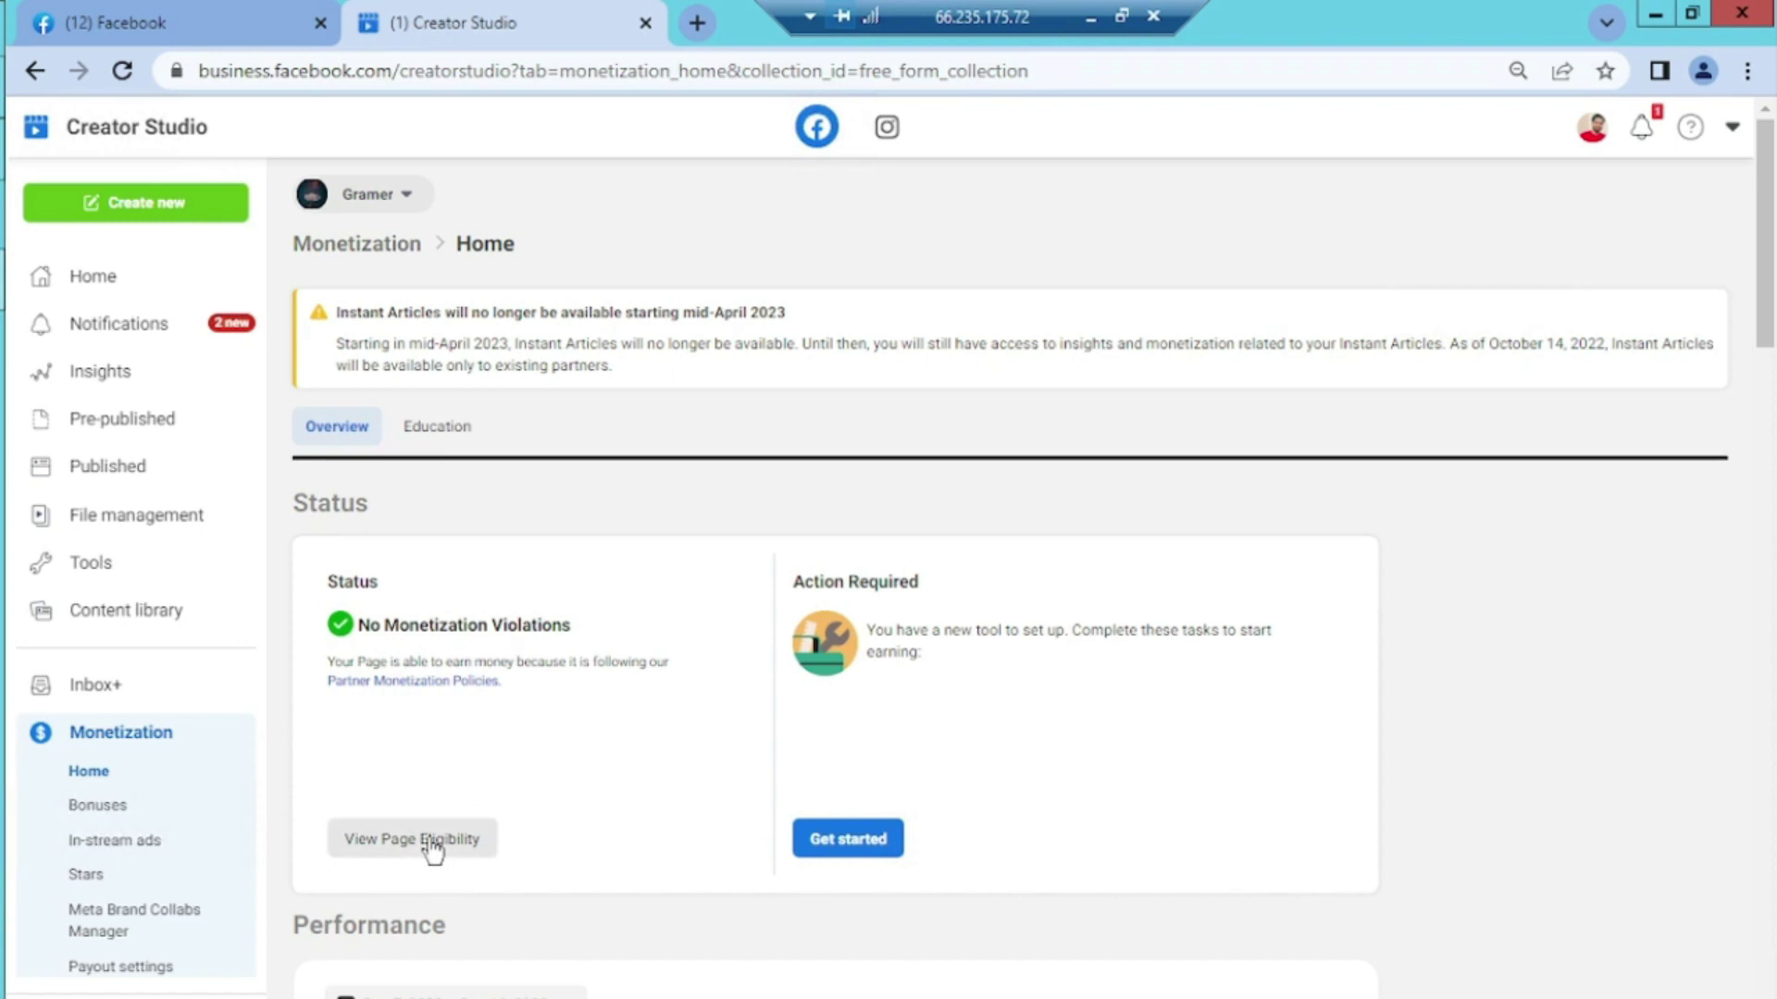
{"action": "left_click", "coordinate": [106, 777]}
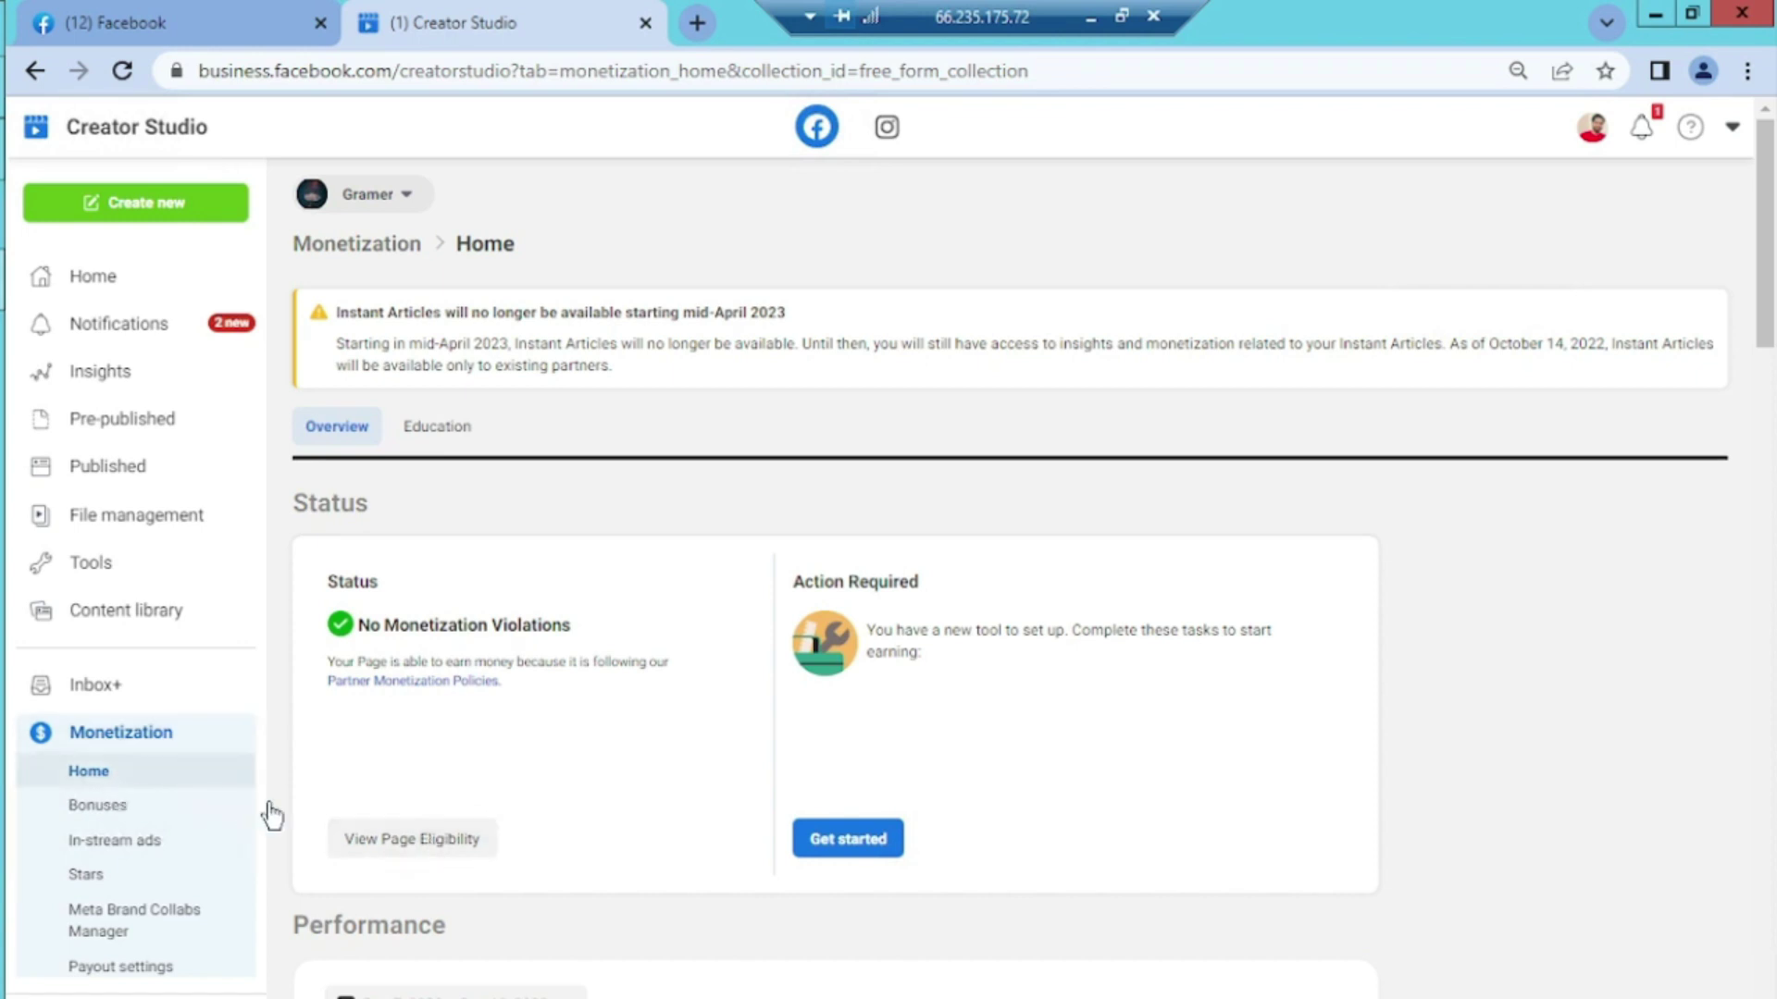
Check Page Eligibility showing In-Stream Ads for On-Demand as In Review, then close it
{"action": "left_click", "coordinate": [411, 844]}
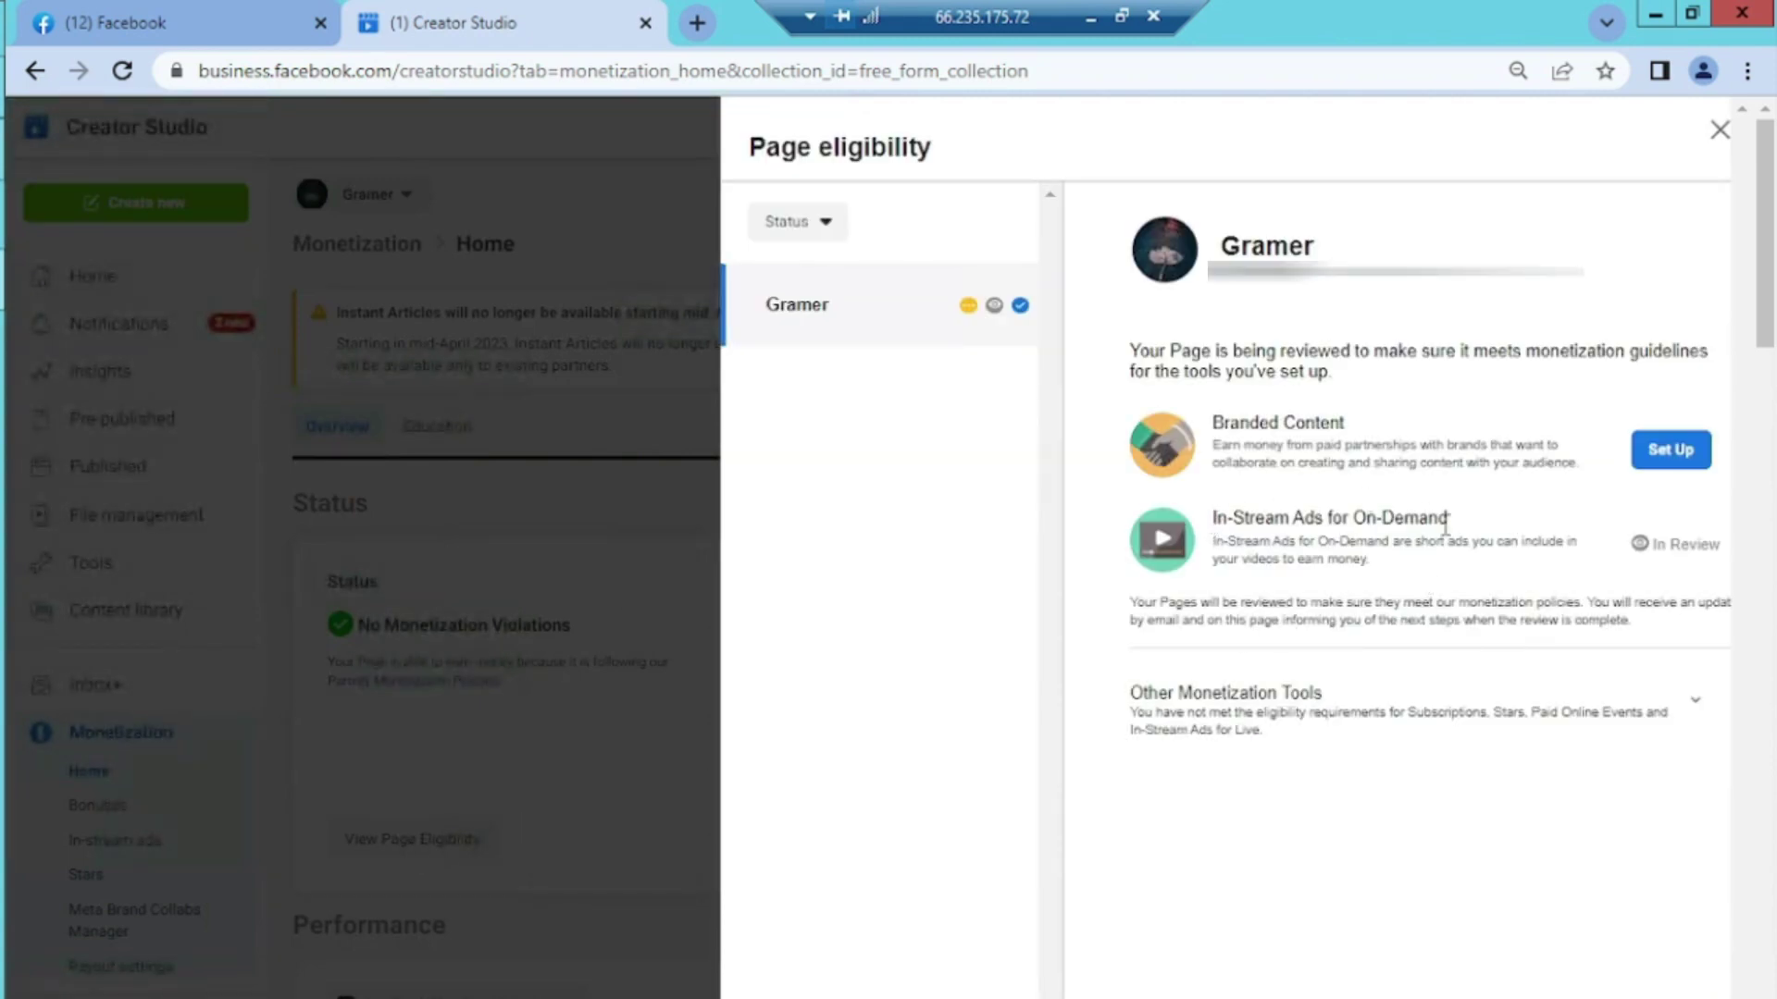
{"action": "left_click_drag", "start_coordinate": [1629, 548], "coordinate": [1721, 555]}
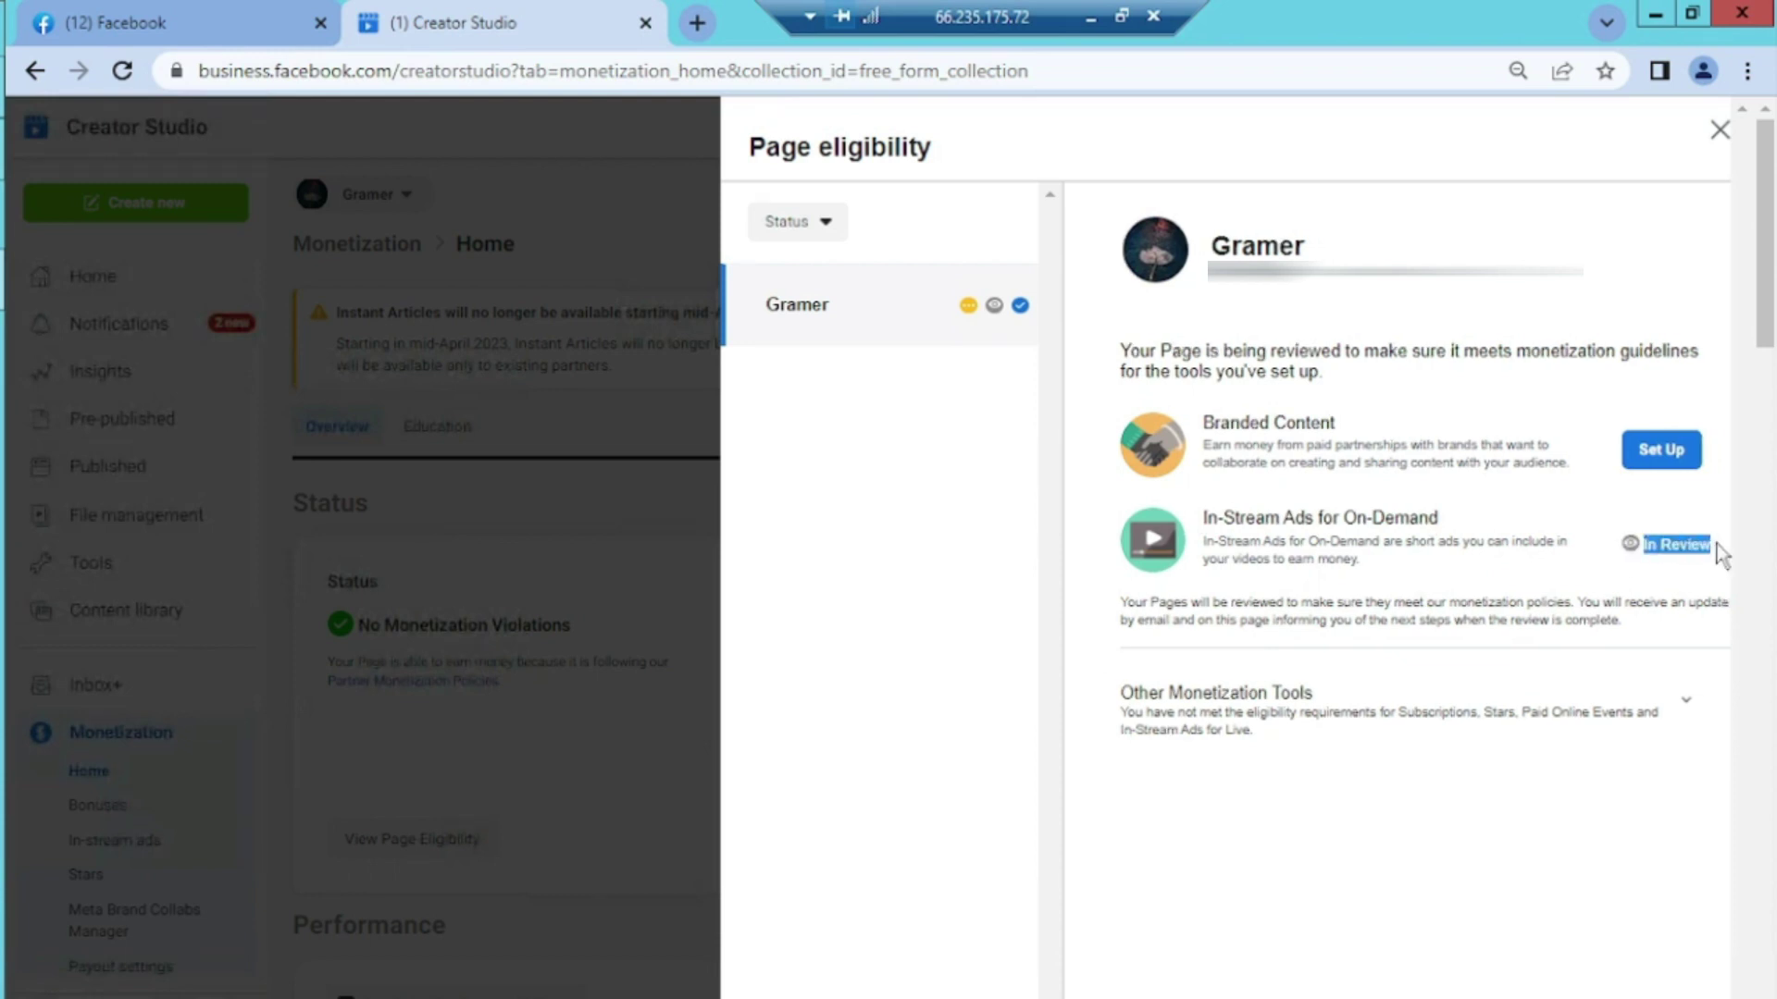
{"action": "left_click", "coordinate": [1626, 522]}
{"action": "left_click", "coordinate": [1716, 134]}
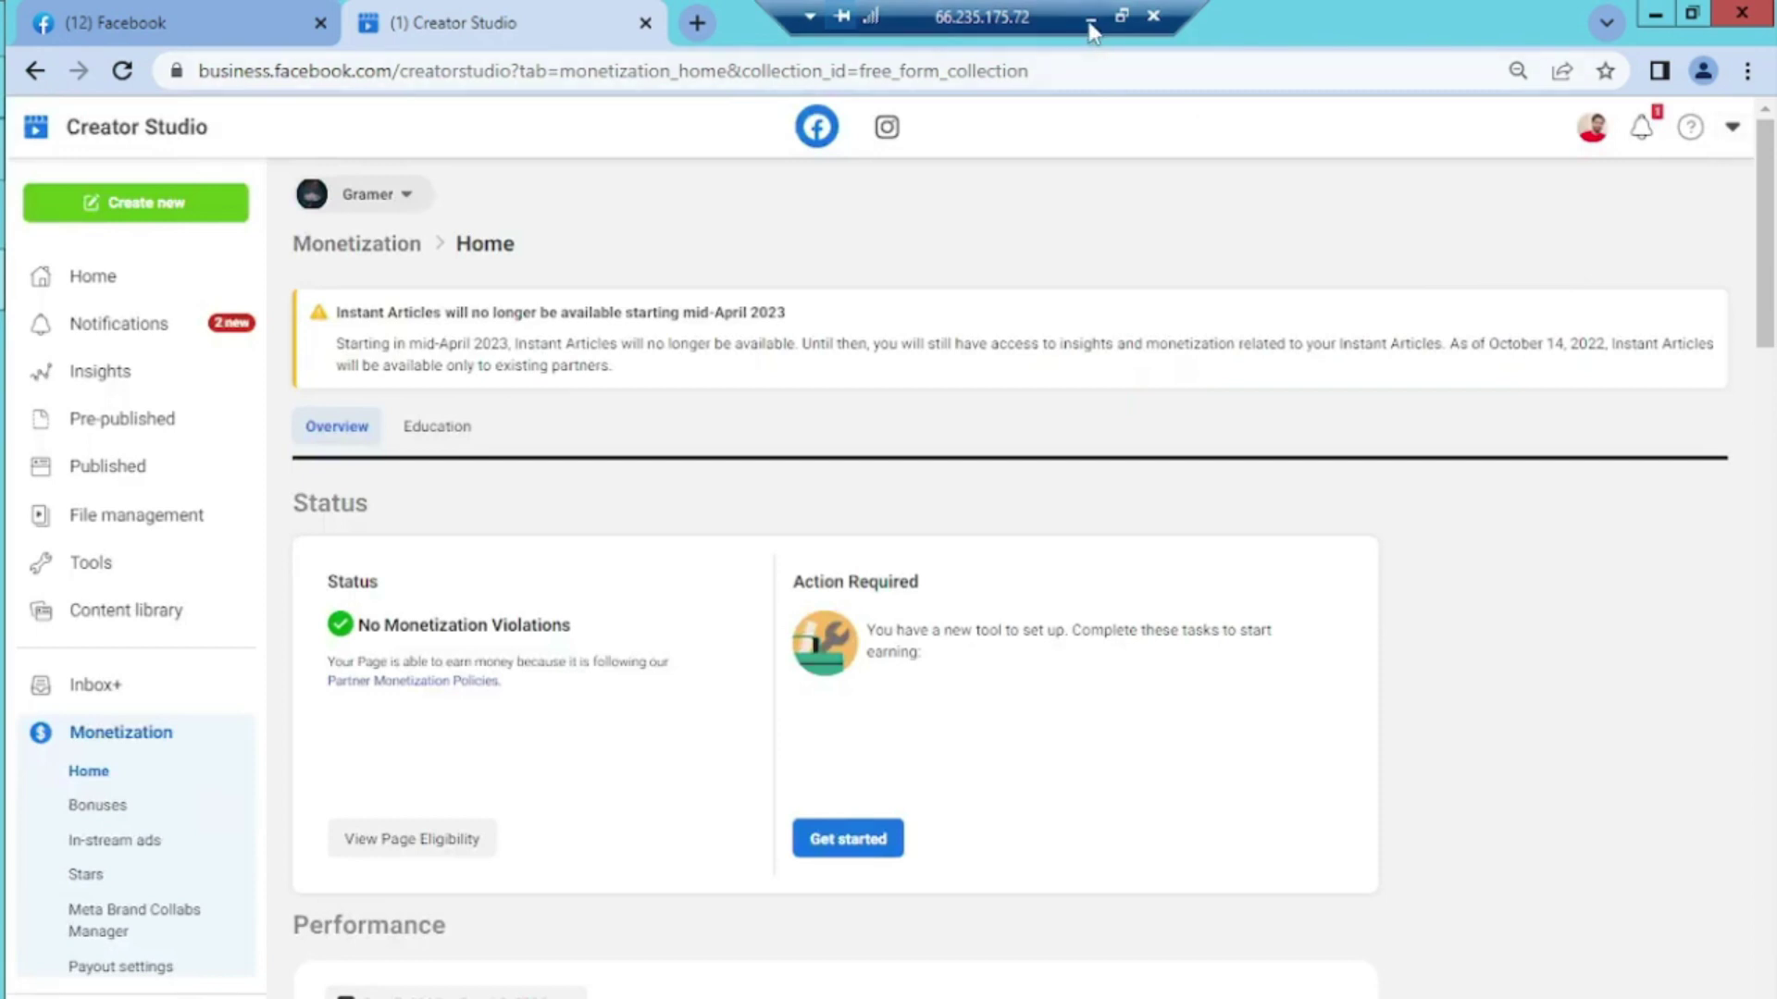
Minimize the remote desktop and load wise.com in a new local browser tab
{"action": "left_click", "coordinate": [1090, 24]}
{"action": "key", "text": "ctrl+t"}
{"action": "type", "text": "wise.com"}
{"action": "key", "text": "Return"}
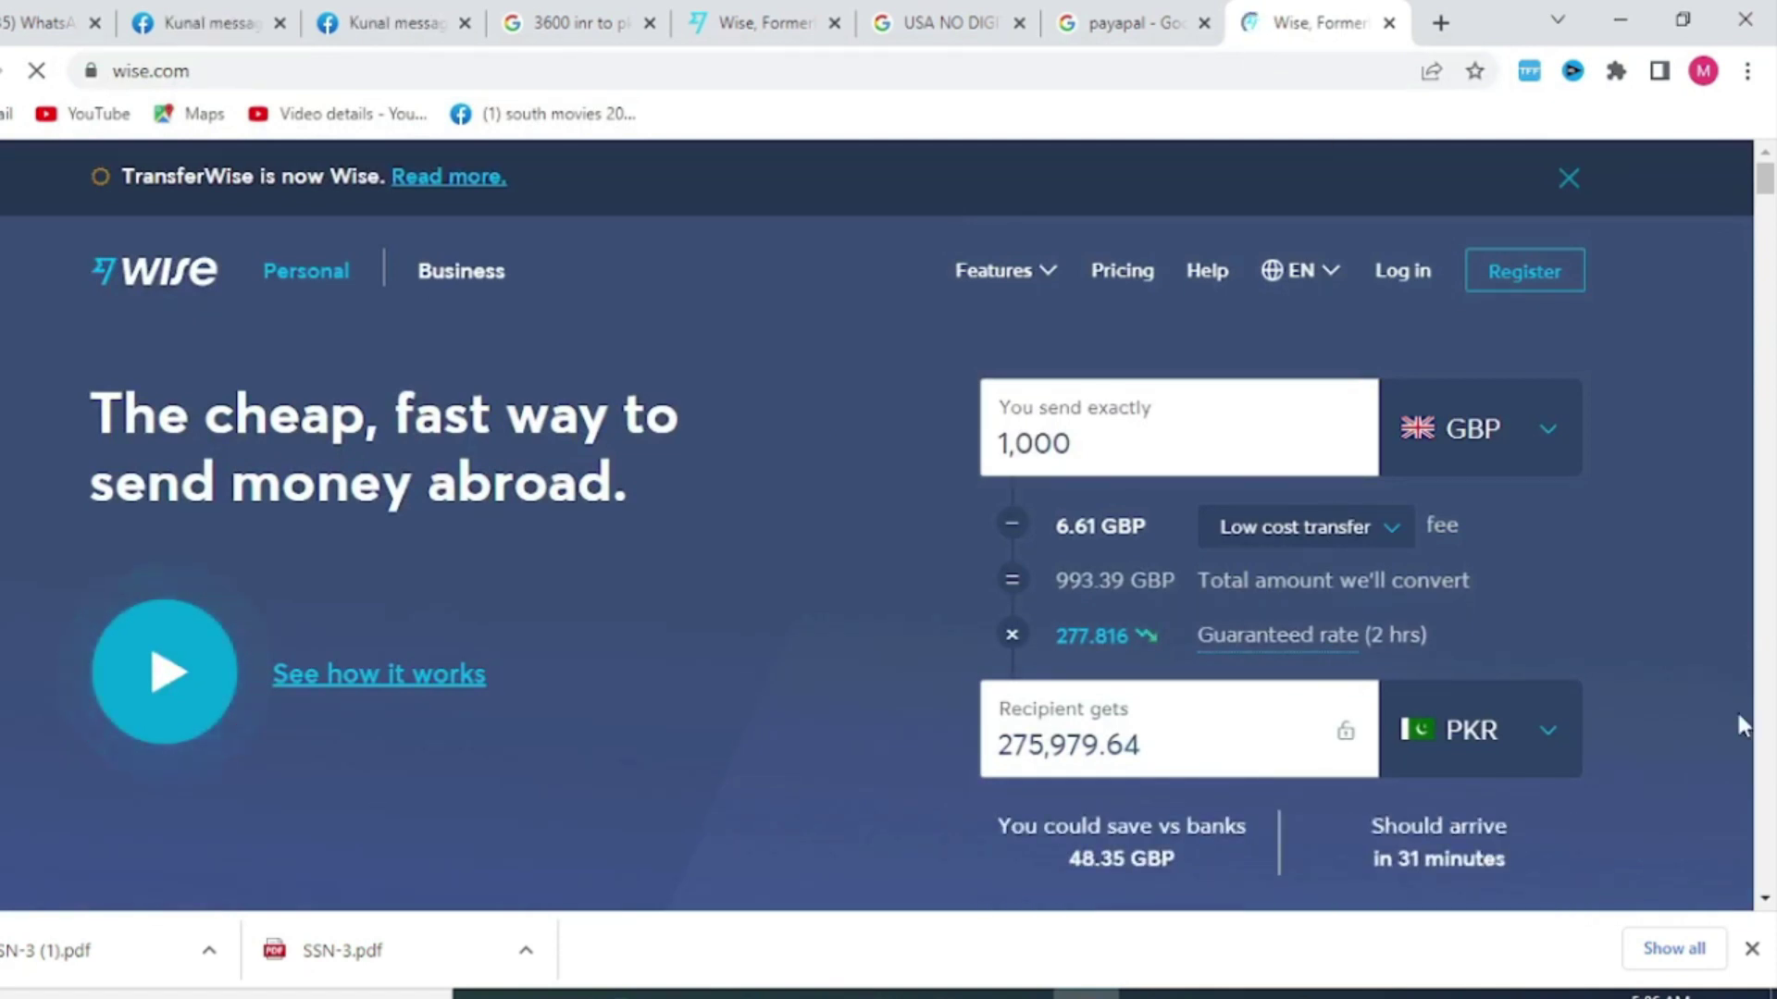
Close Chrome's downloads bar to reveal the full 1,000 GBP to PKR quote
{"action": "left_click", "coordinate": [1752, 950]}
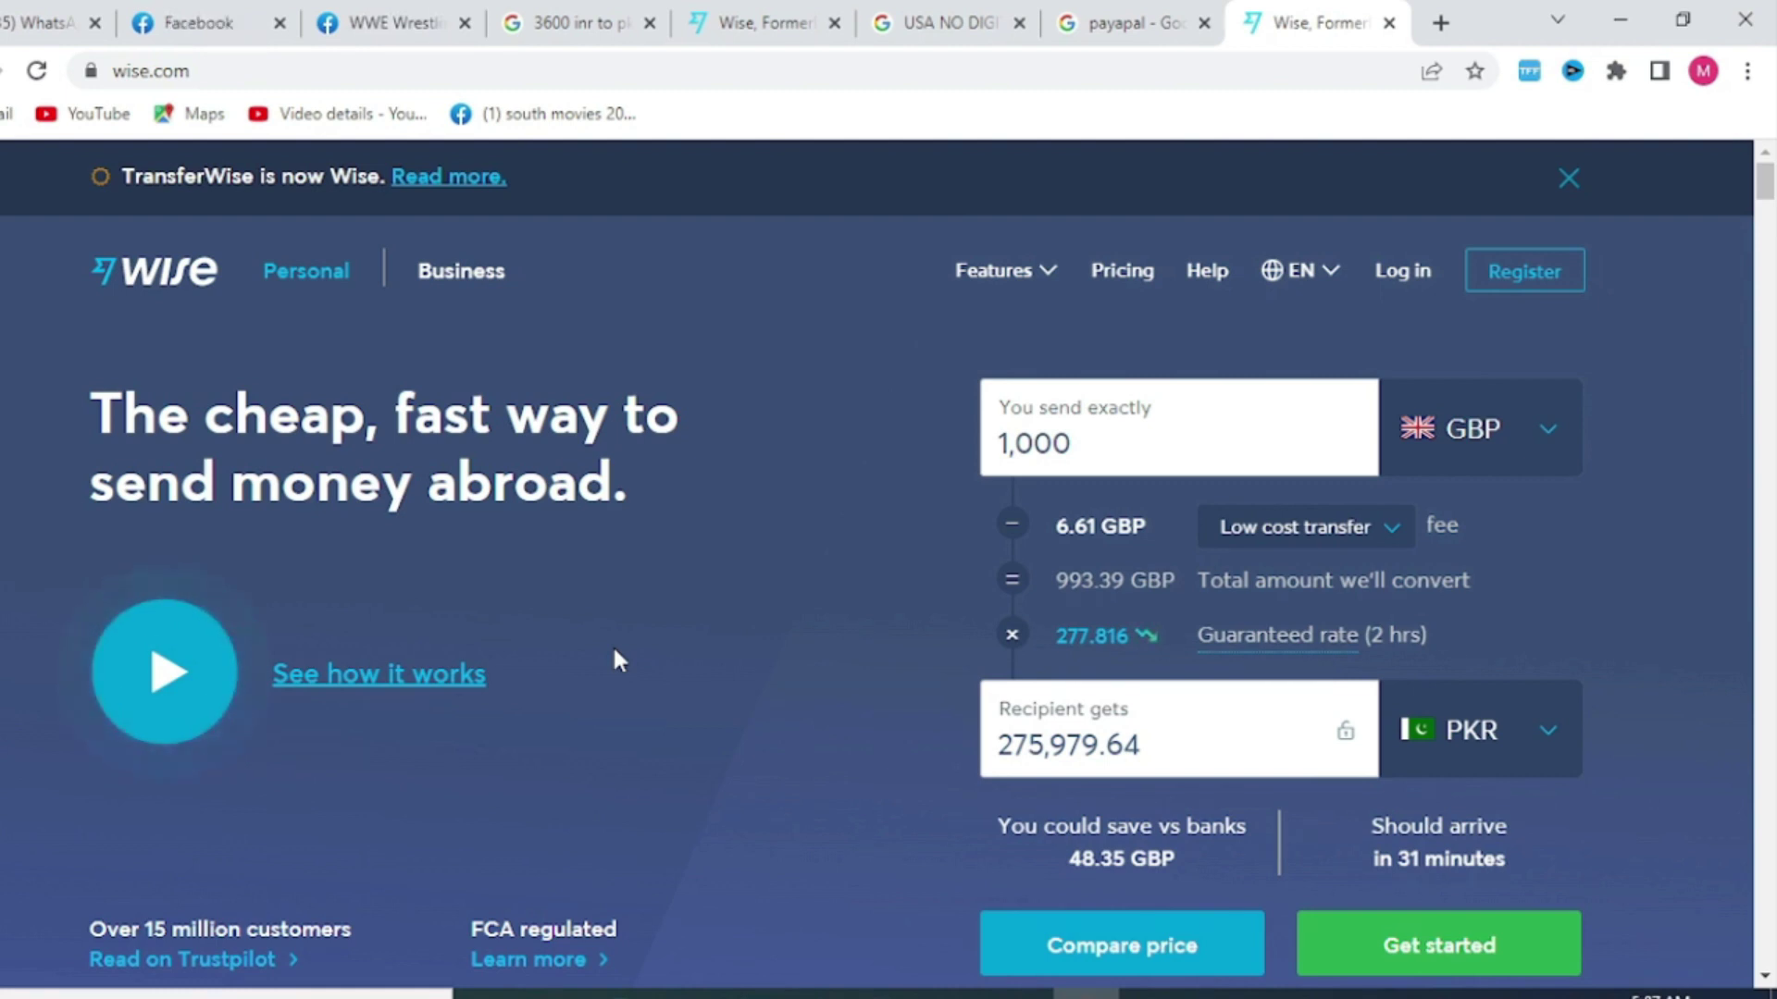
Open a new Chrome tab and focus its address bar for a search
{"action": "left_click", "coordinate": [1440, 24]}
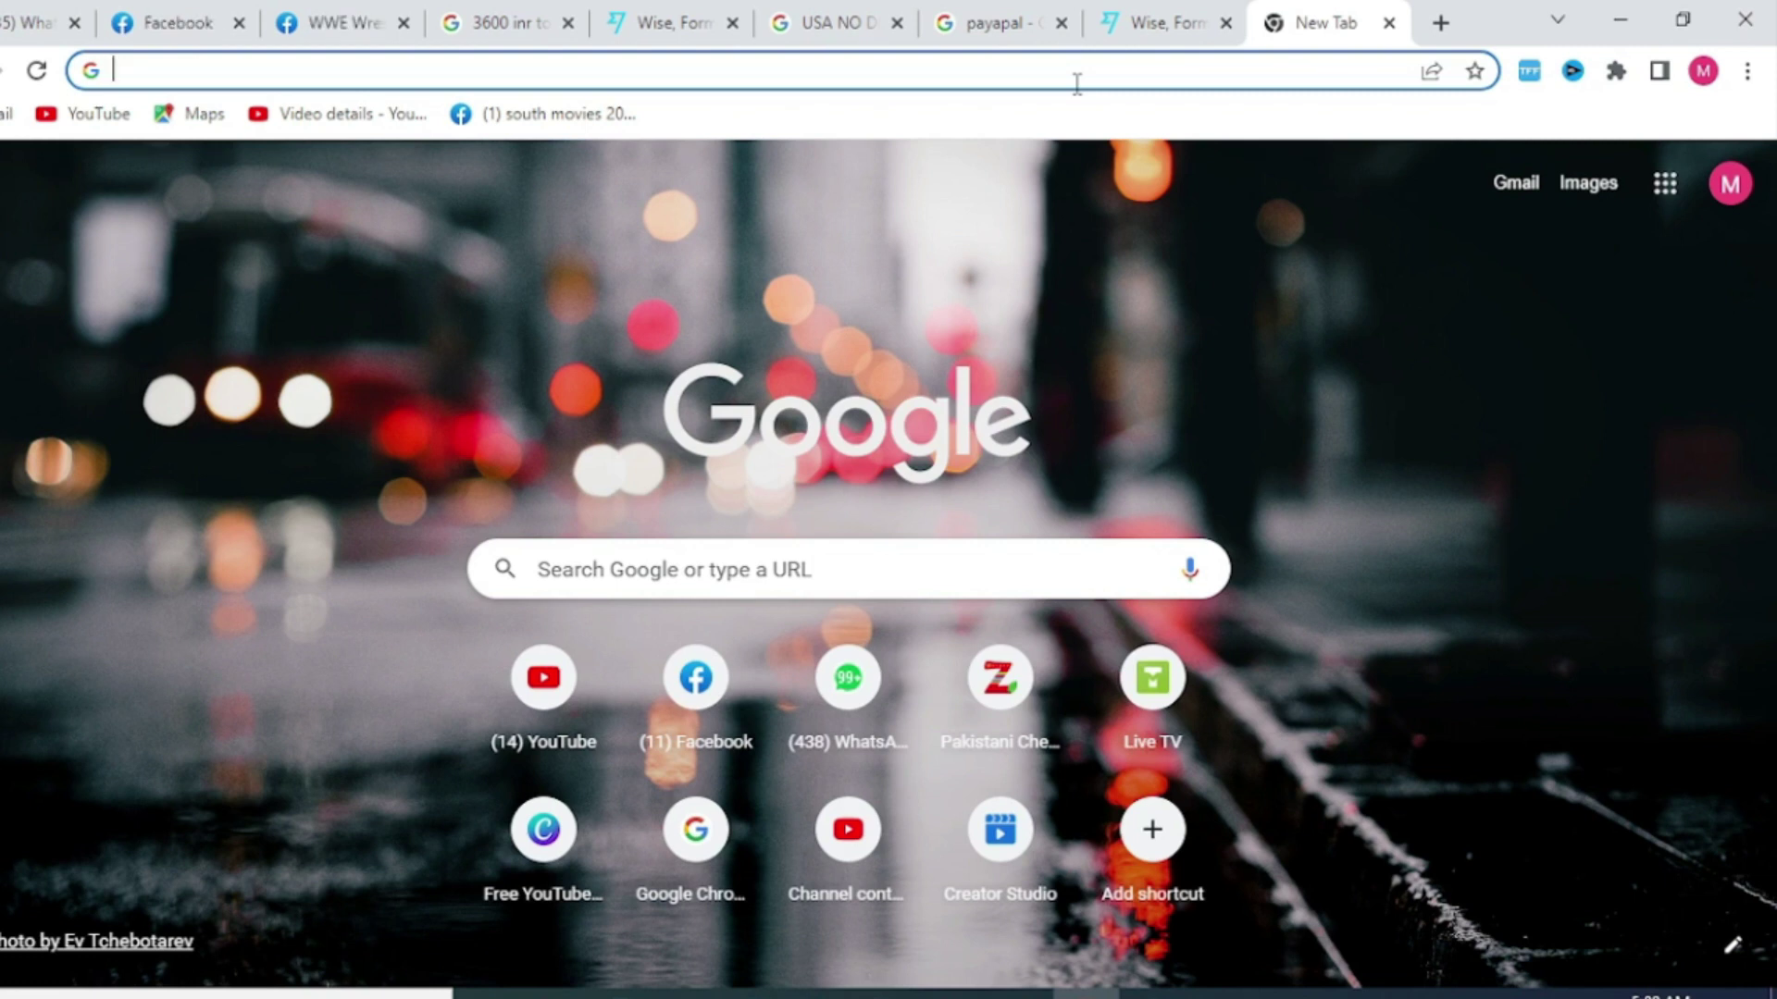
{"action": "left_click", "coordinate": [995, 68]}
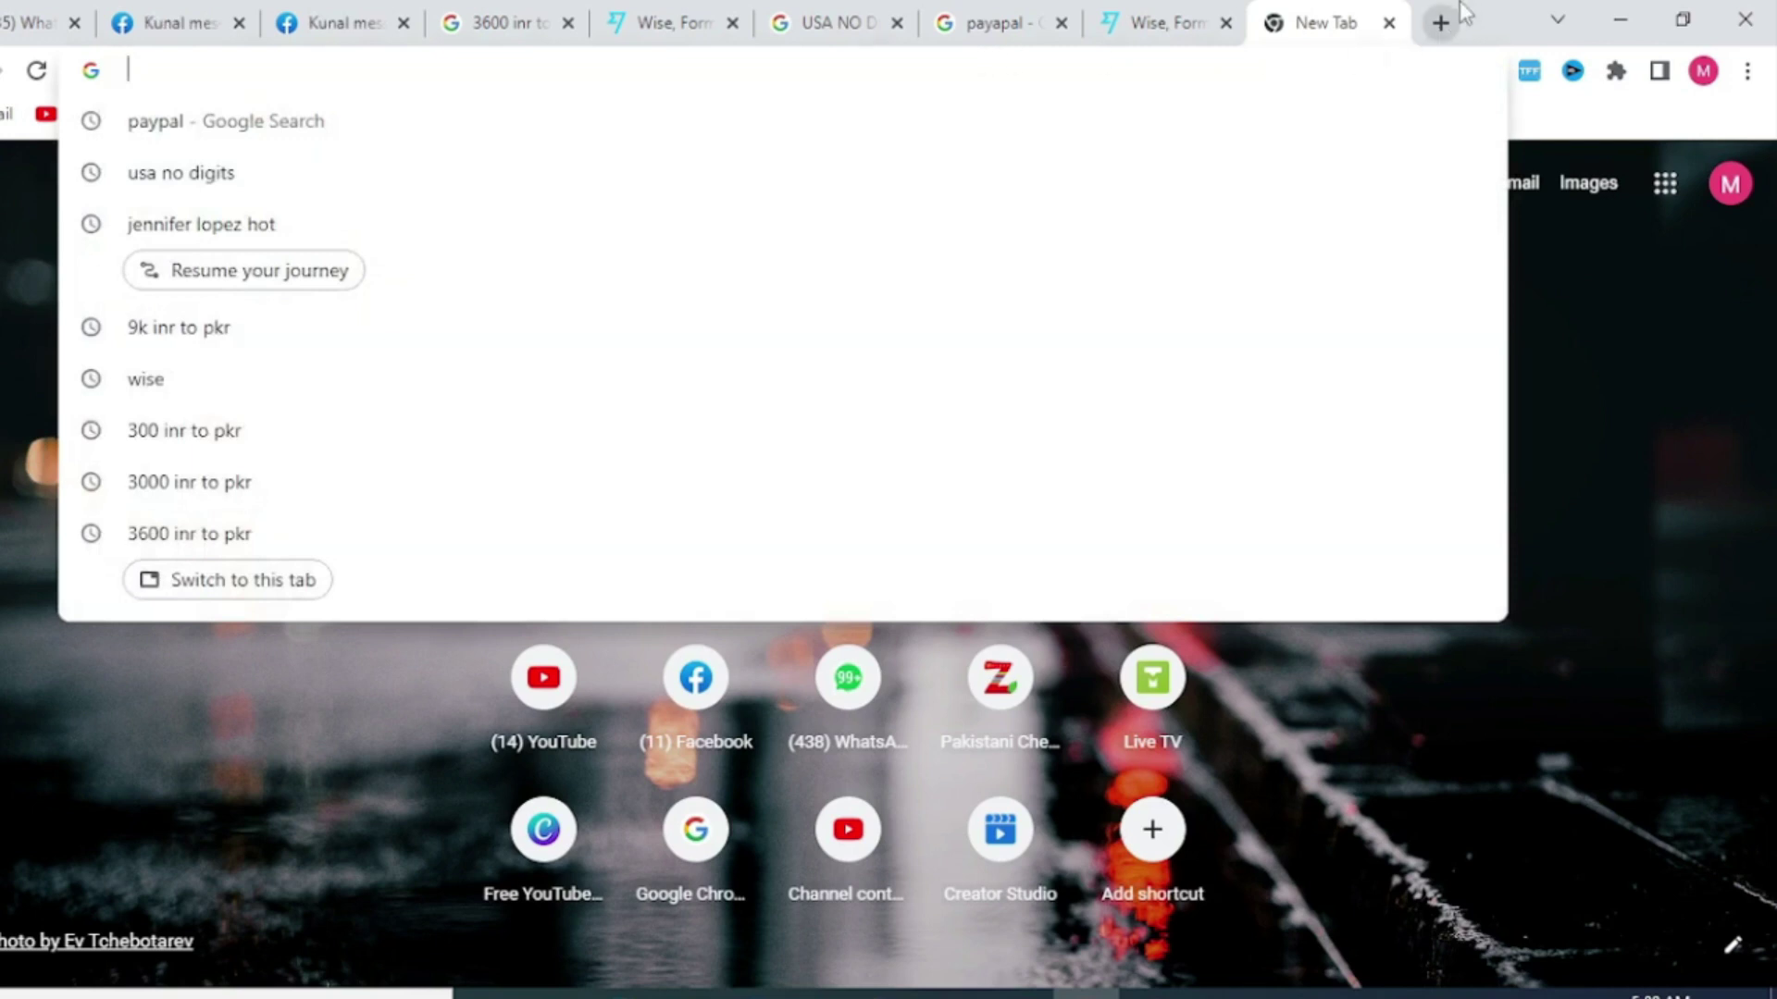